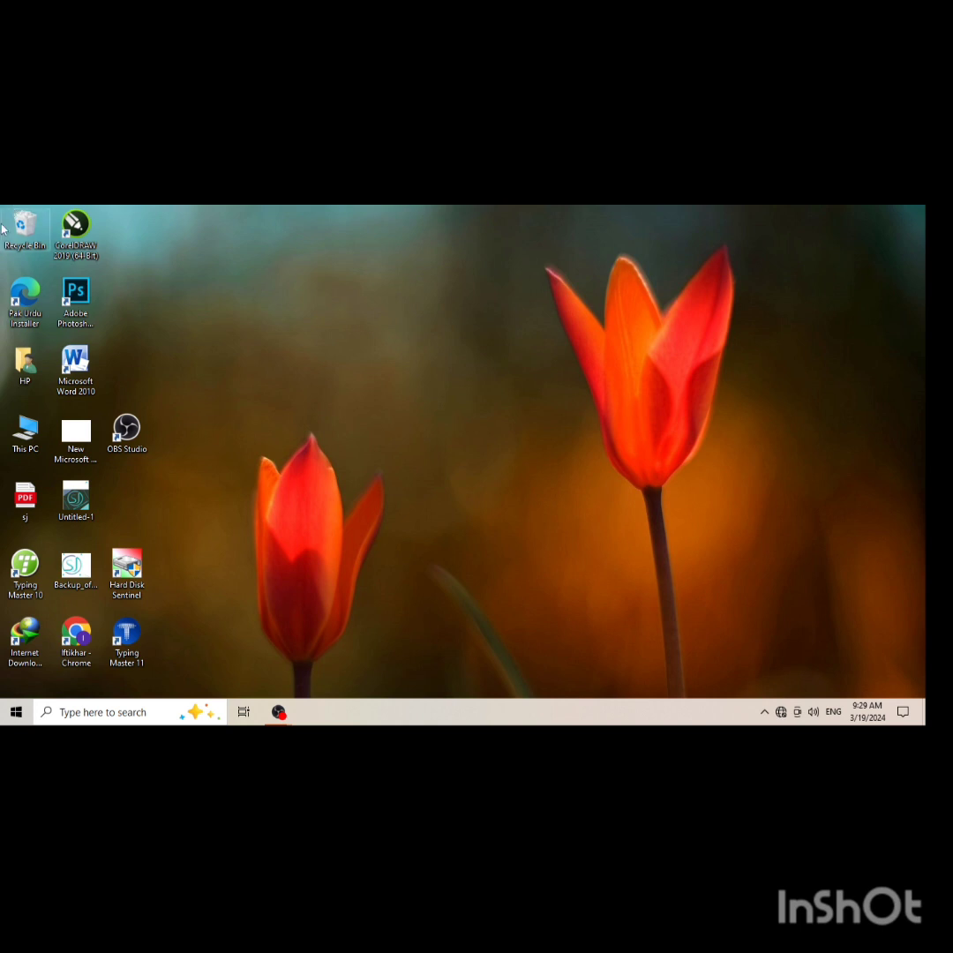
right_click(434, 292)
left_click(441, 322)
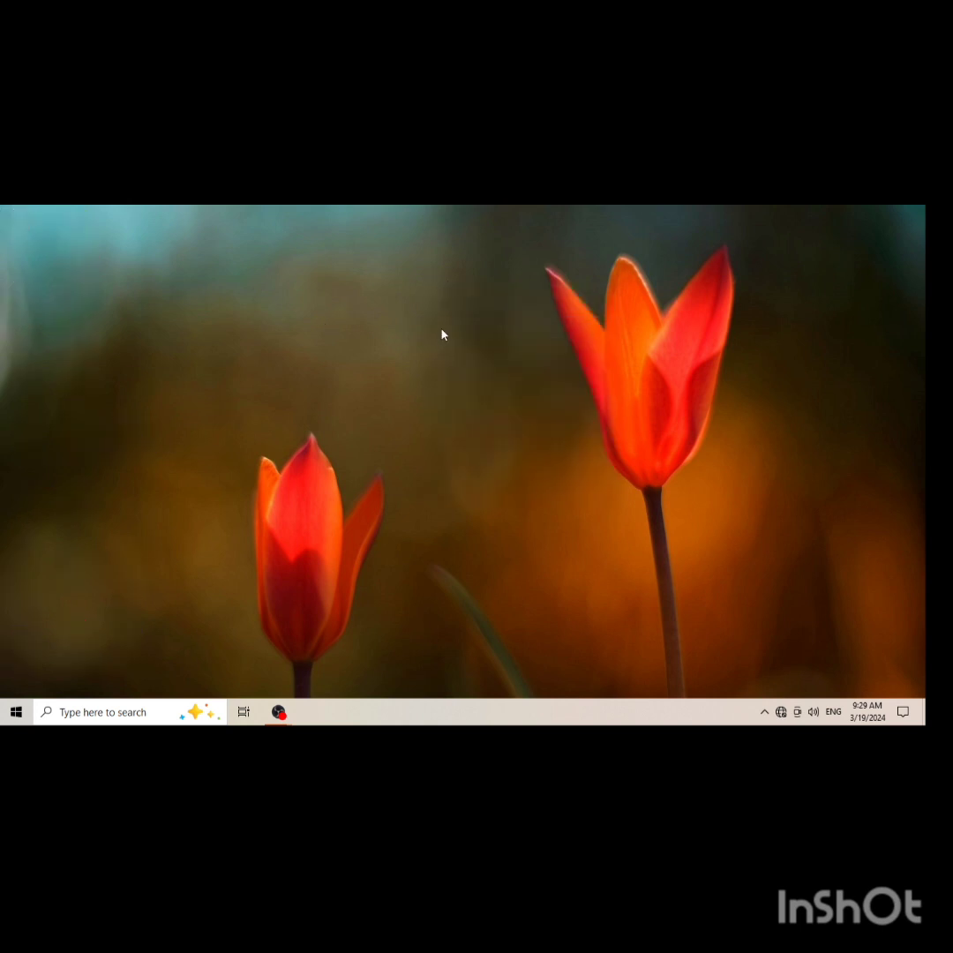
right_click(442, 335)
left_click(467, 370)
right_click(496, 424)
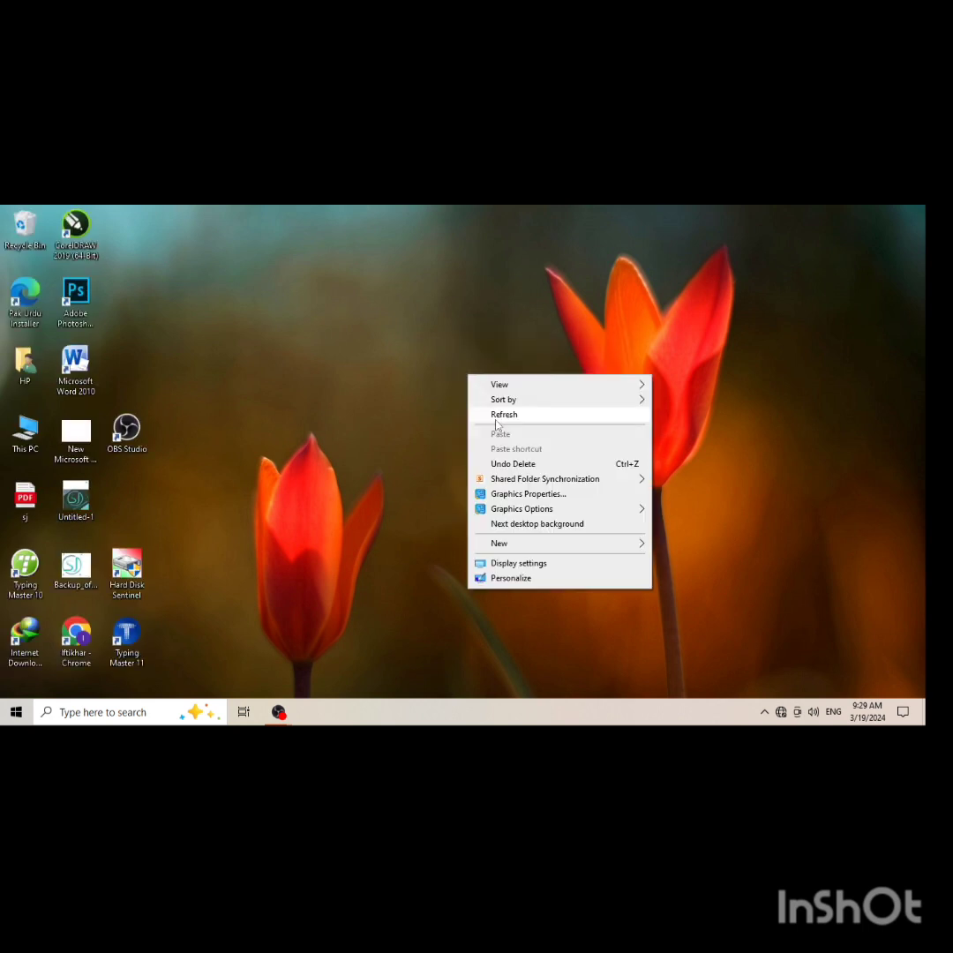
left_click(496, 420)
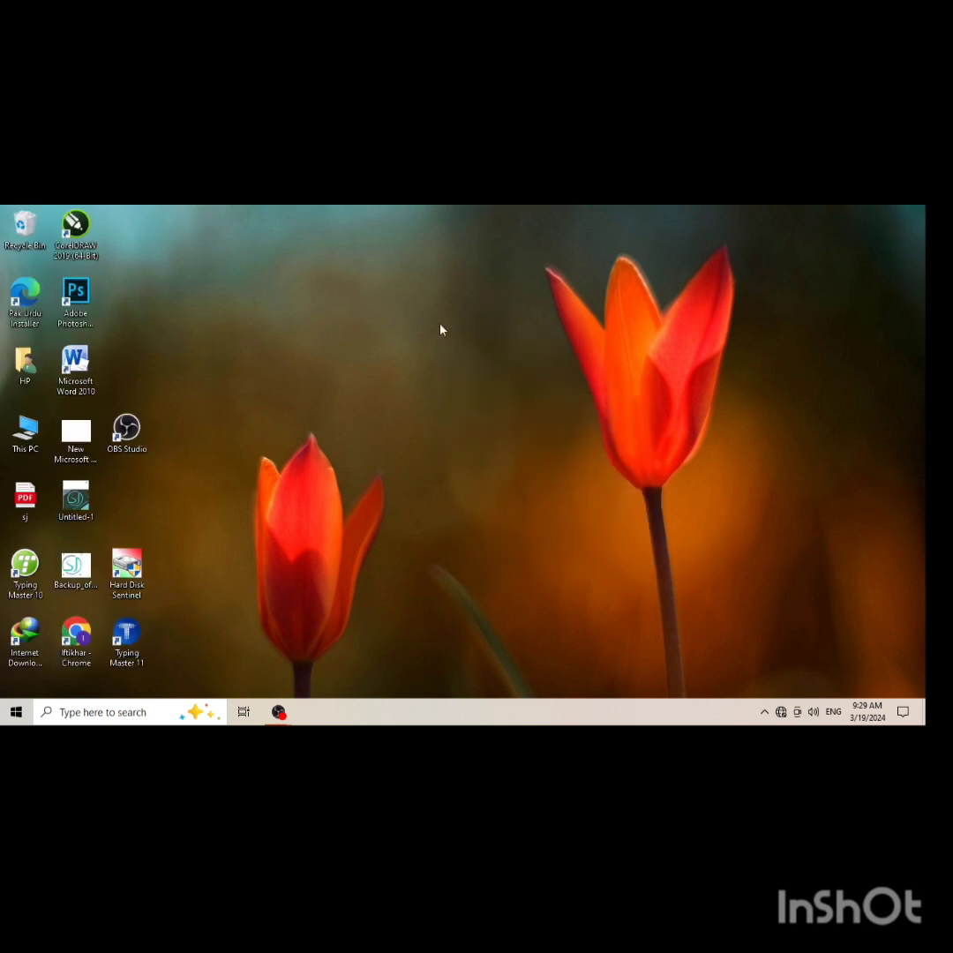
Delete the New Microsoft PowerPoint Presentation file from the desktop
right_click(88, 450)
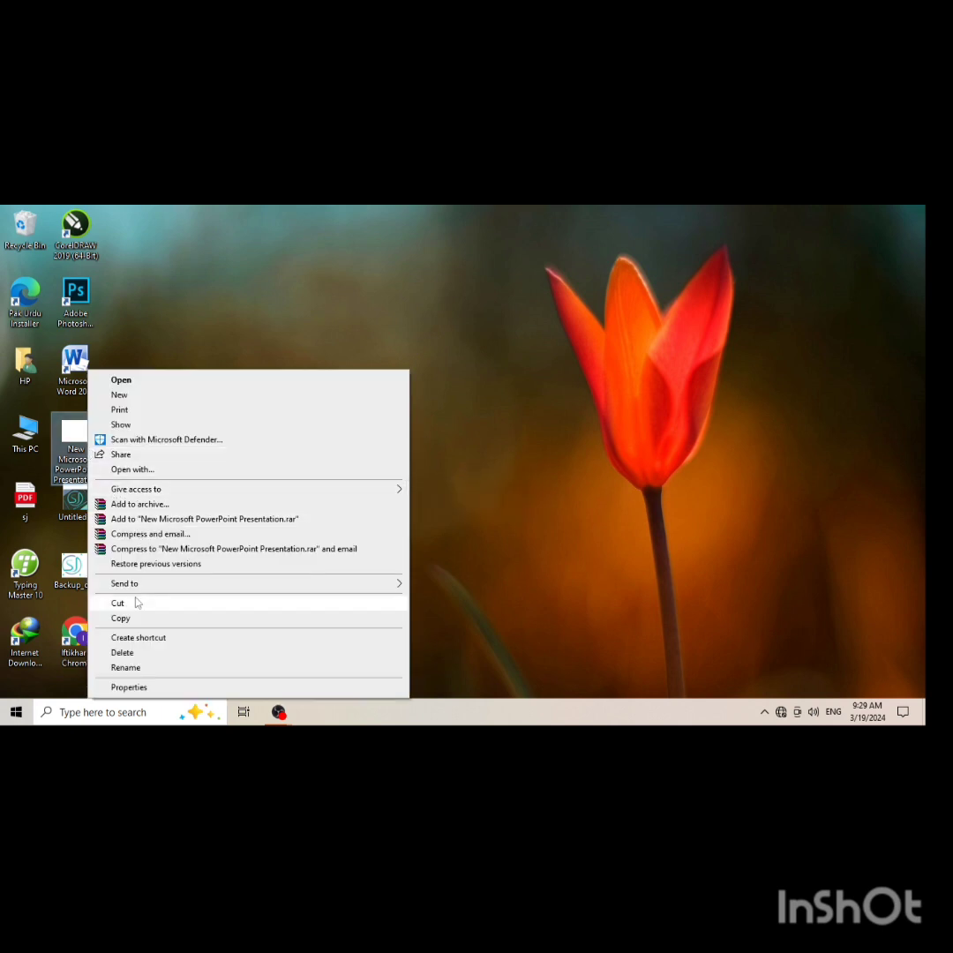
left_click(139, 653)
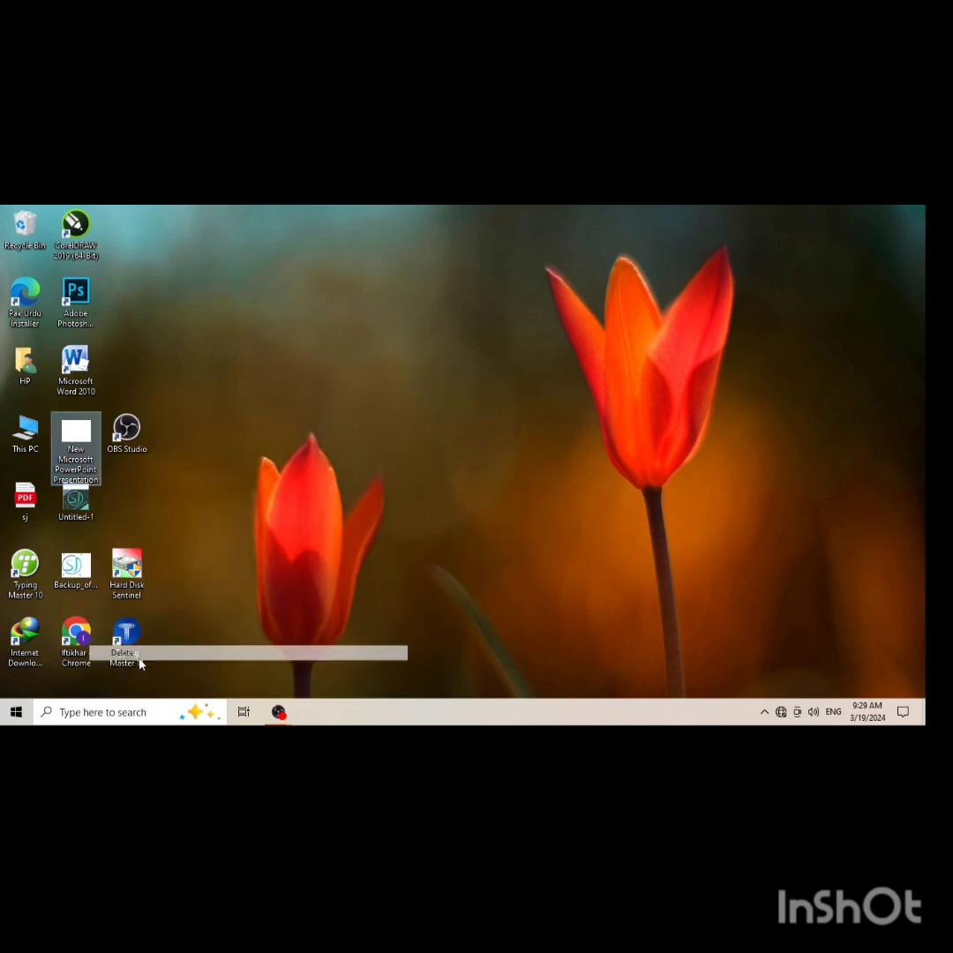
Launch Microsoft Word 2010 from the desktop and discard the recovered files from the Document Recovery list
left_click(97, 367)
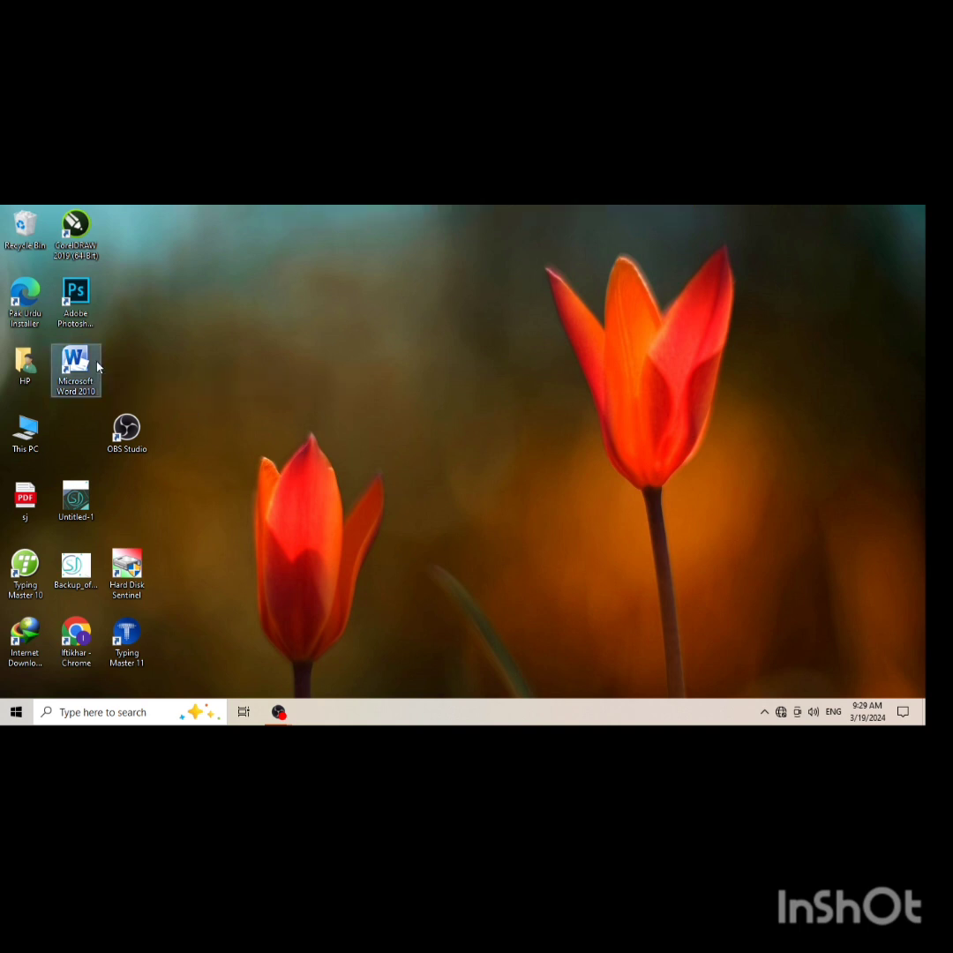
double_click(97, 366)
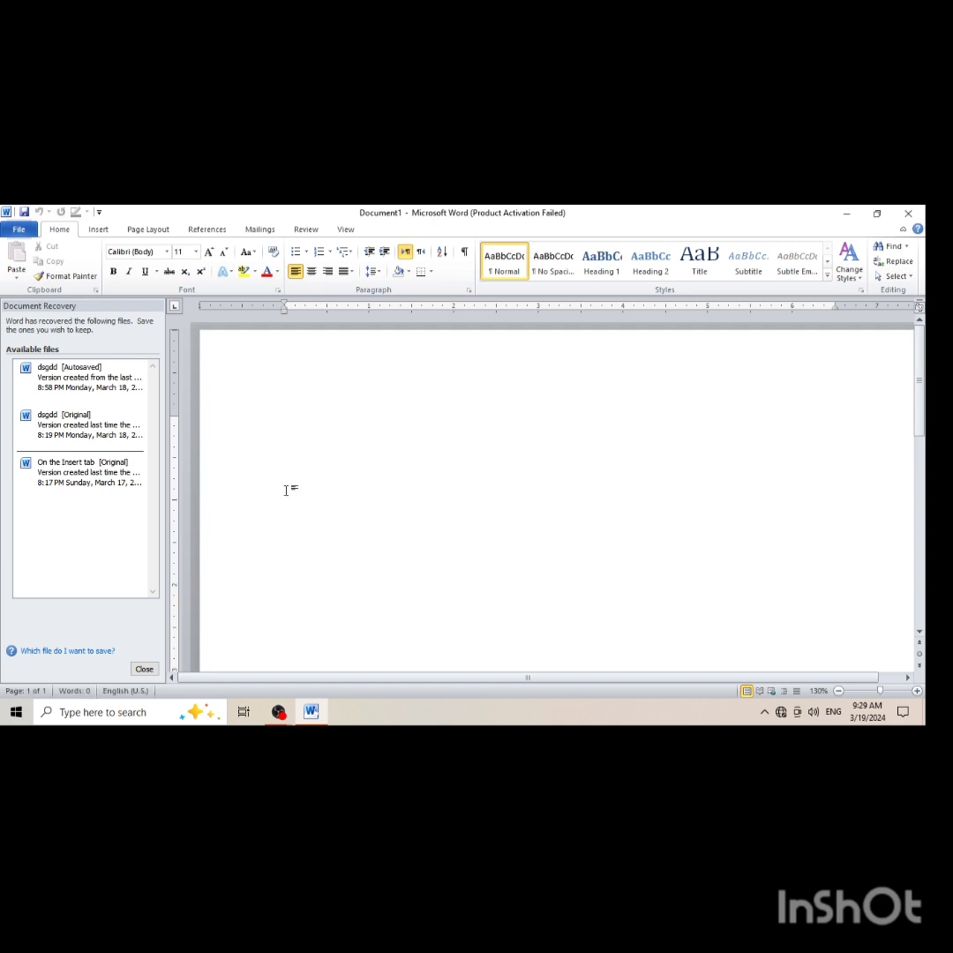
left_click(141, 669)
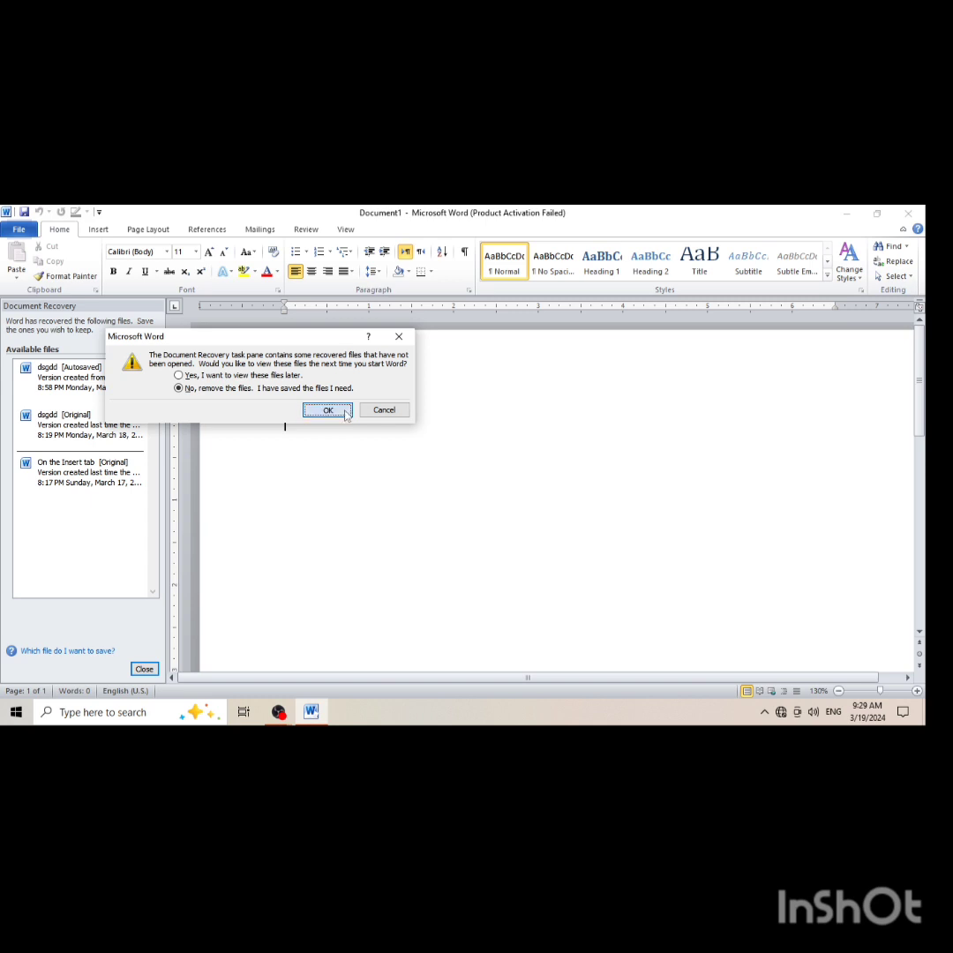
left_click(327, 411)
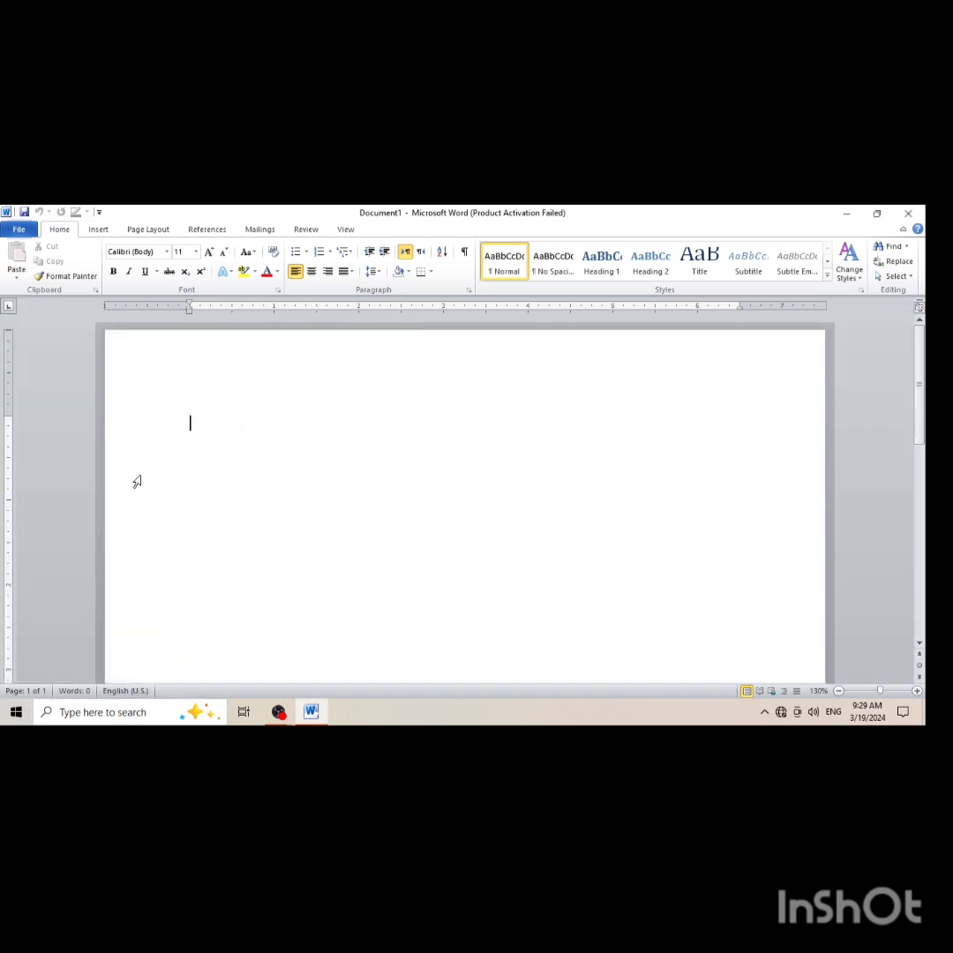
Dismiss the Microsoft Office Activation Wizard to get back to the blank document with the insertion commands shown
left_click(99, 231)
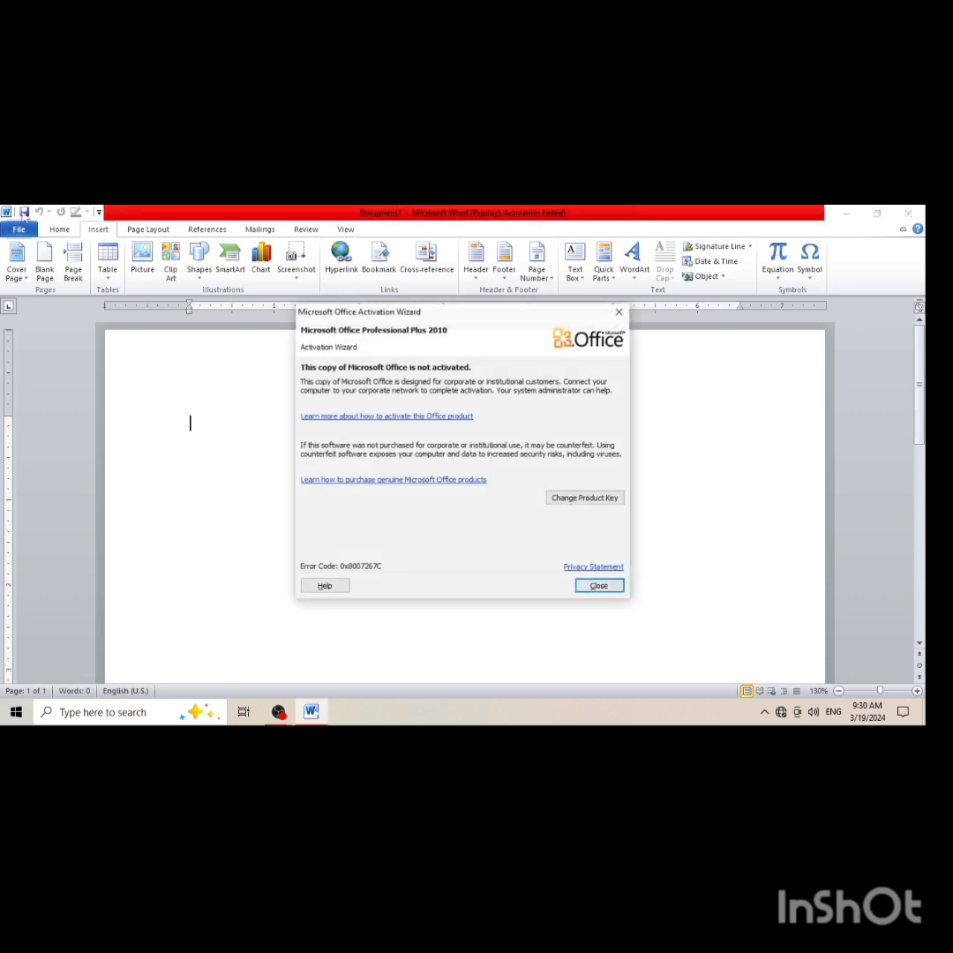
left_click(600, 586)
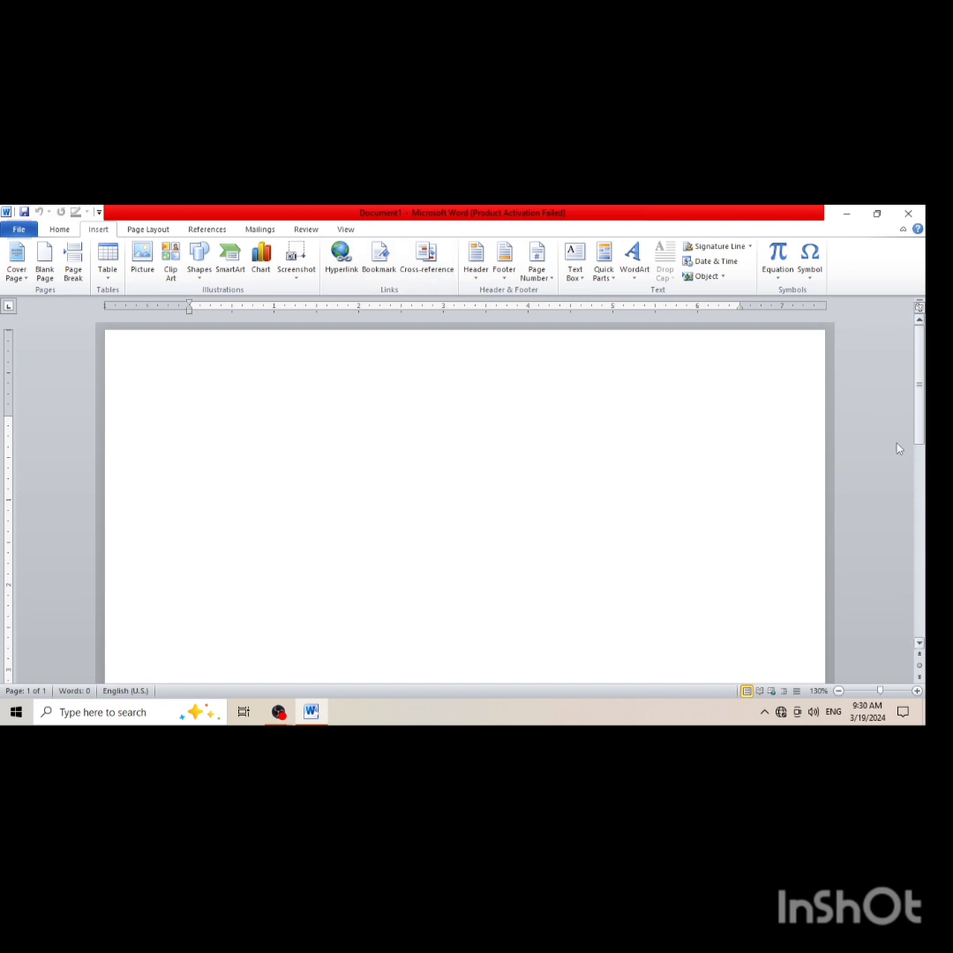
left_click_drag(923, 418, 912, 385)
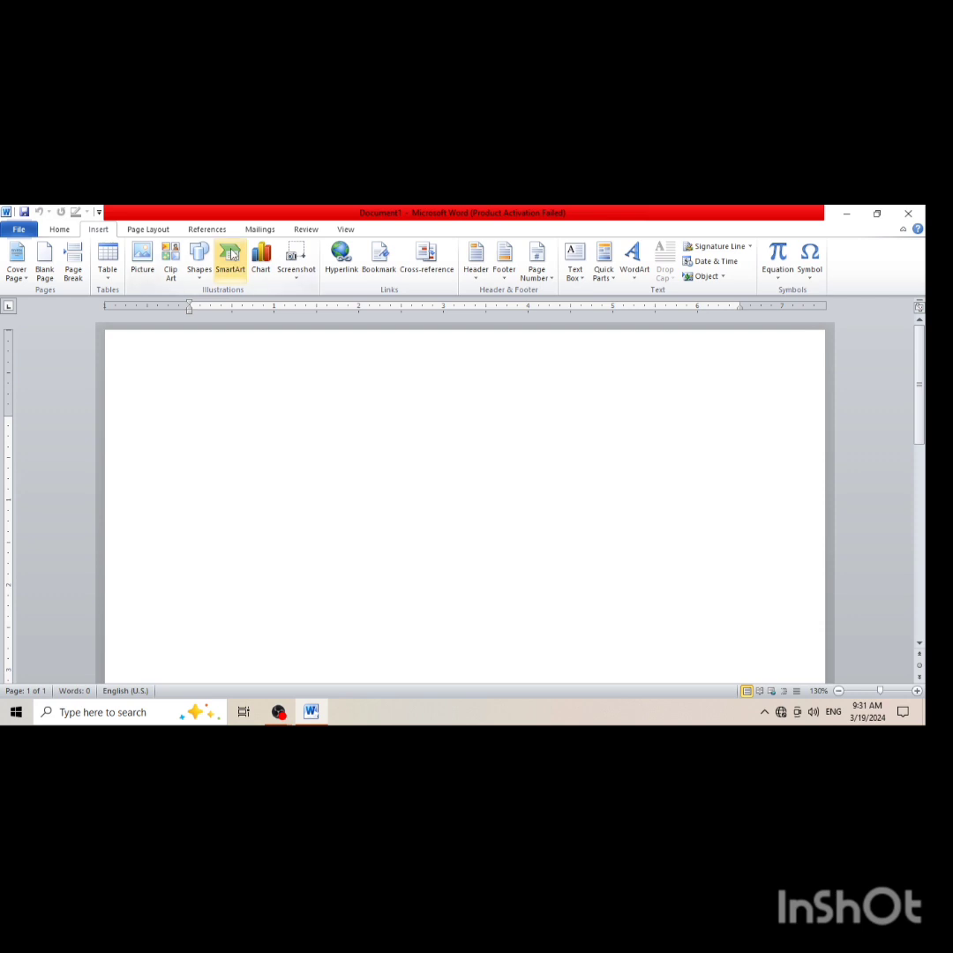
type("ran")
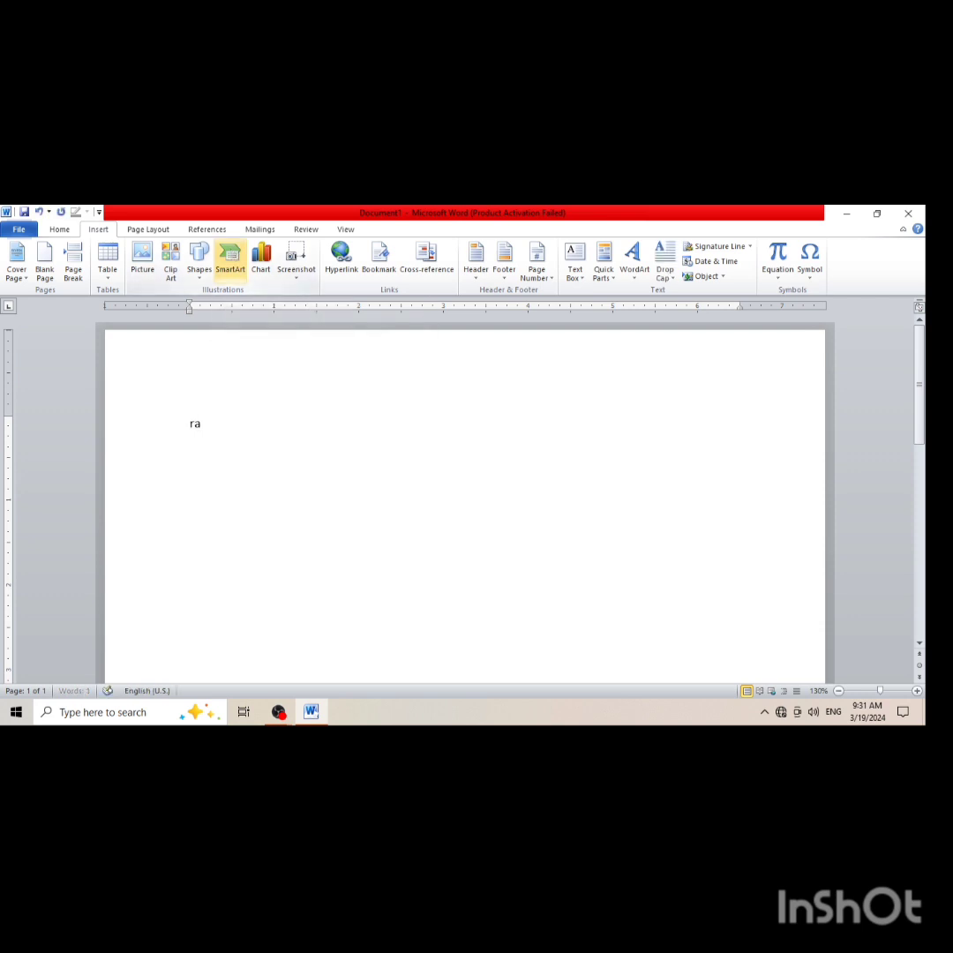
key("BackSpace")
key("BackSpace")
key("BackSpace")
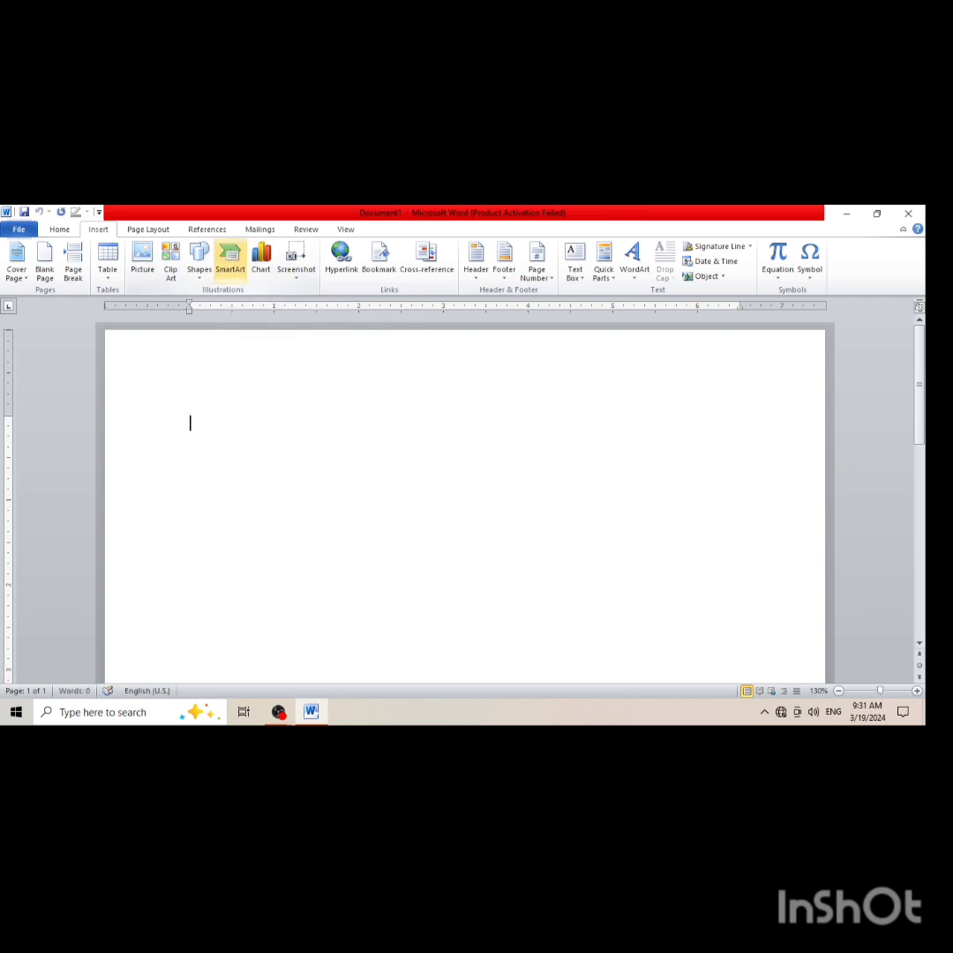
Generate sample paragraphs on the first page with the =rand() function
type("=rand(")
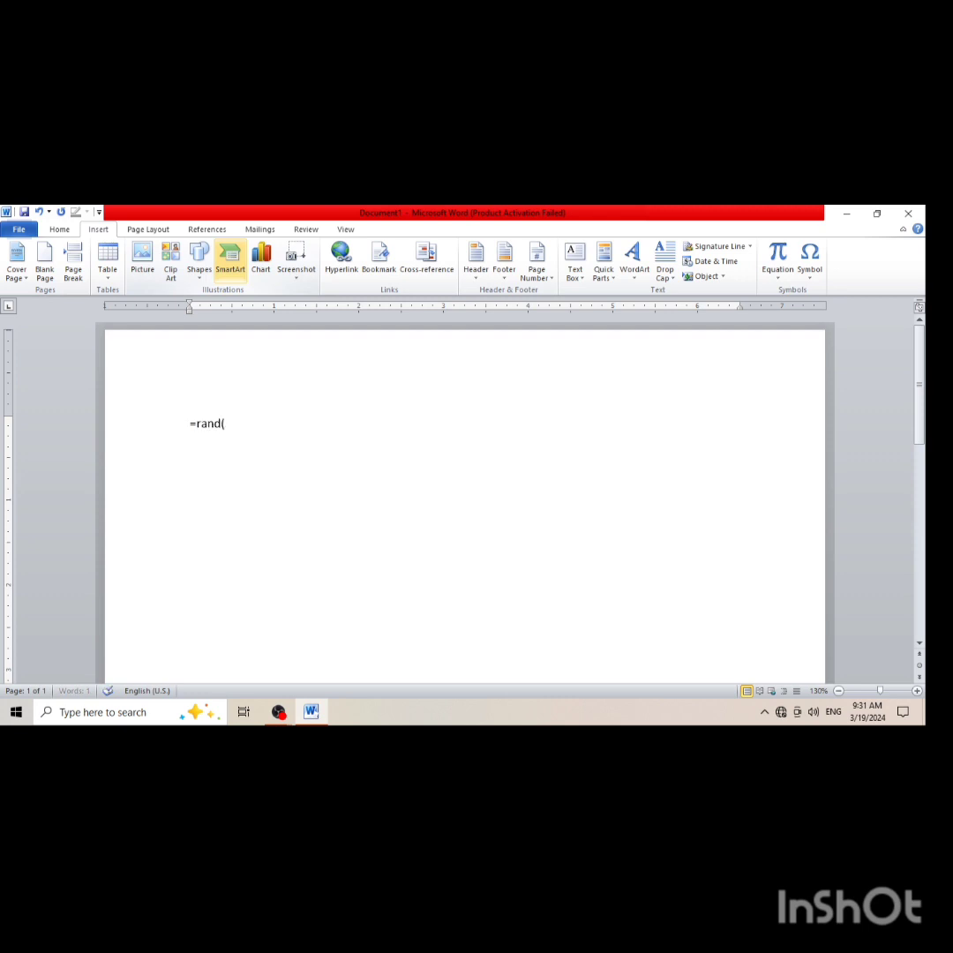
type("))")
key("Return")
key("BackSpace")
key("Return")
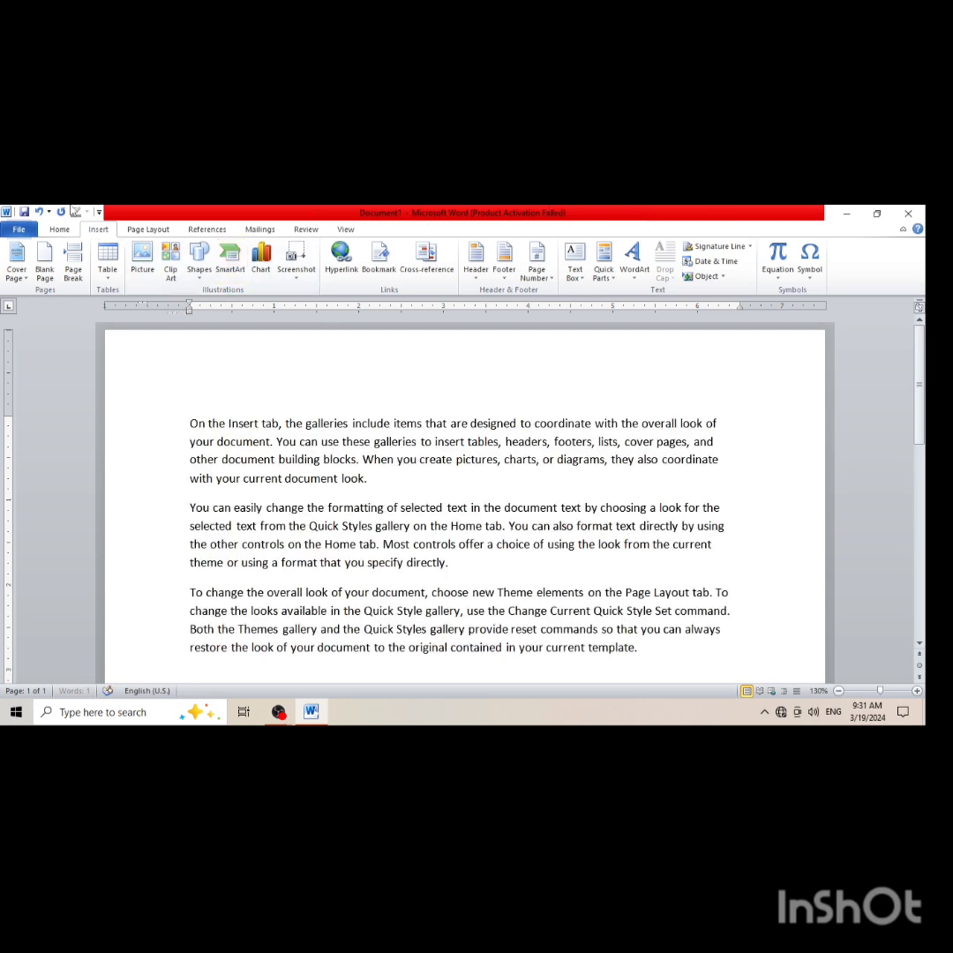
Insert a blank page after the first page's text and fill it with sample text using =rand()
left_click(46, 274)
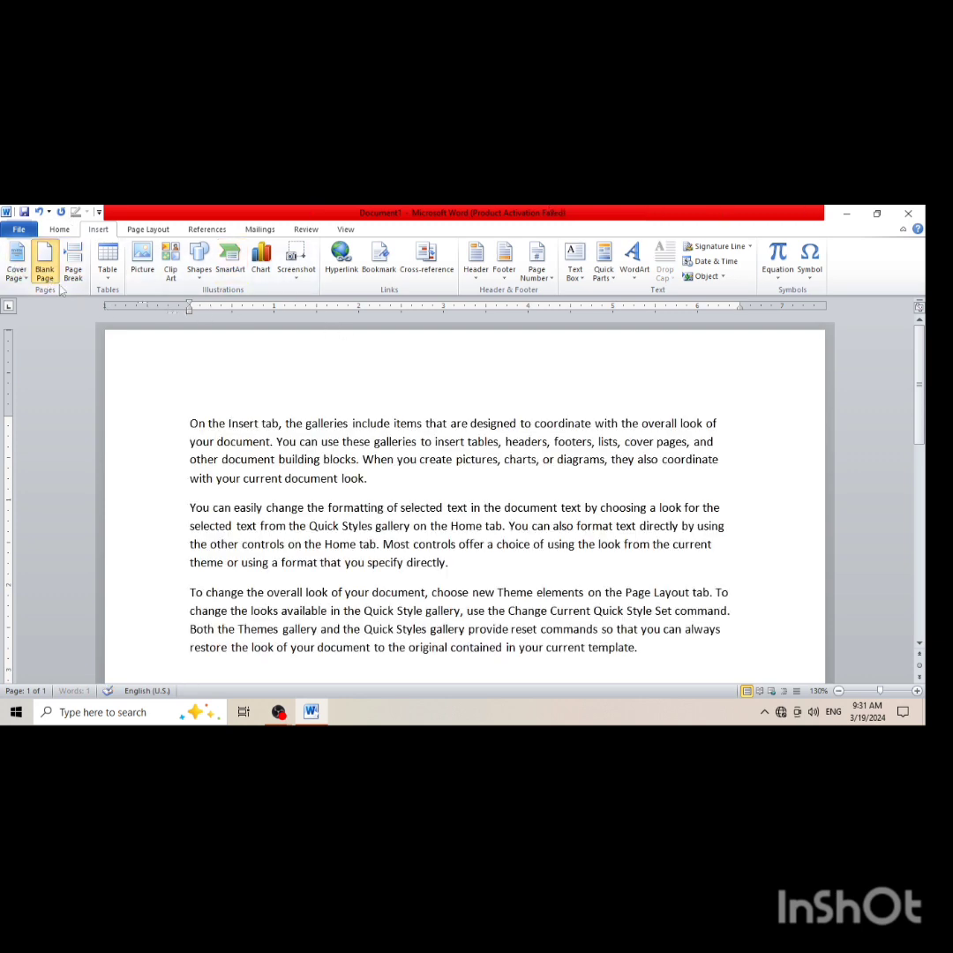
type("=")
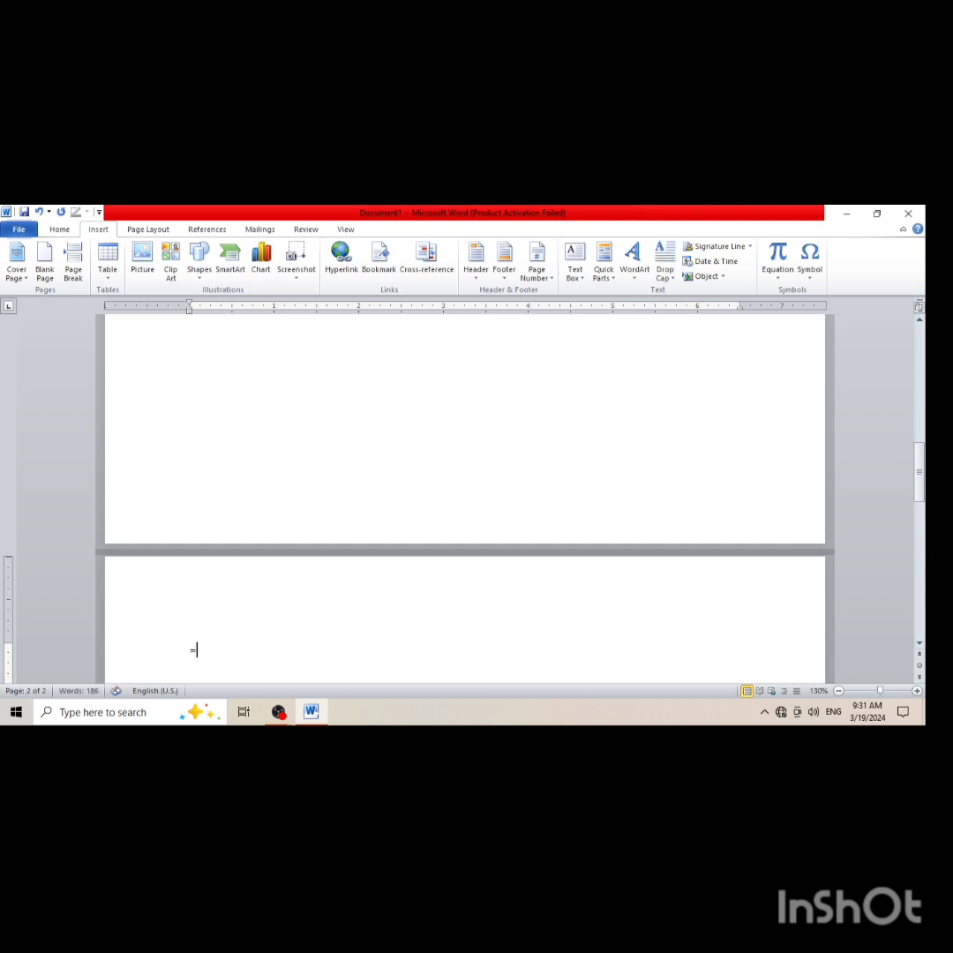
type("ram")
key("BackSpace")
type("nd()")
key("Return")
Add a third page with the Blank Page command and fill it with sample paragraphs using =rand()
left_click(42, 255)
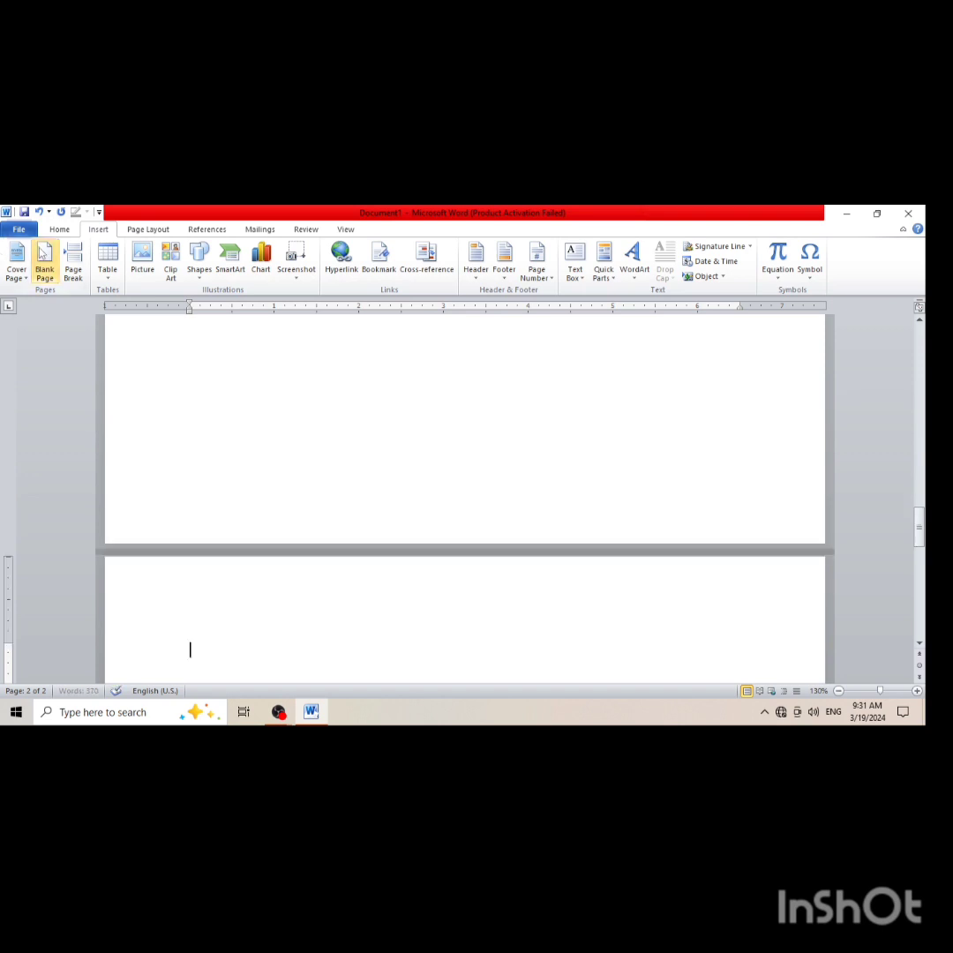
type("=")
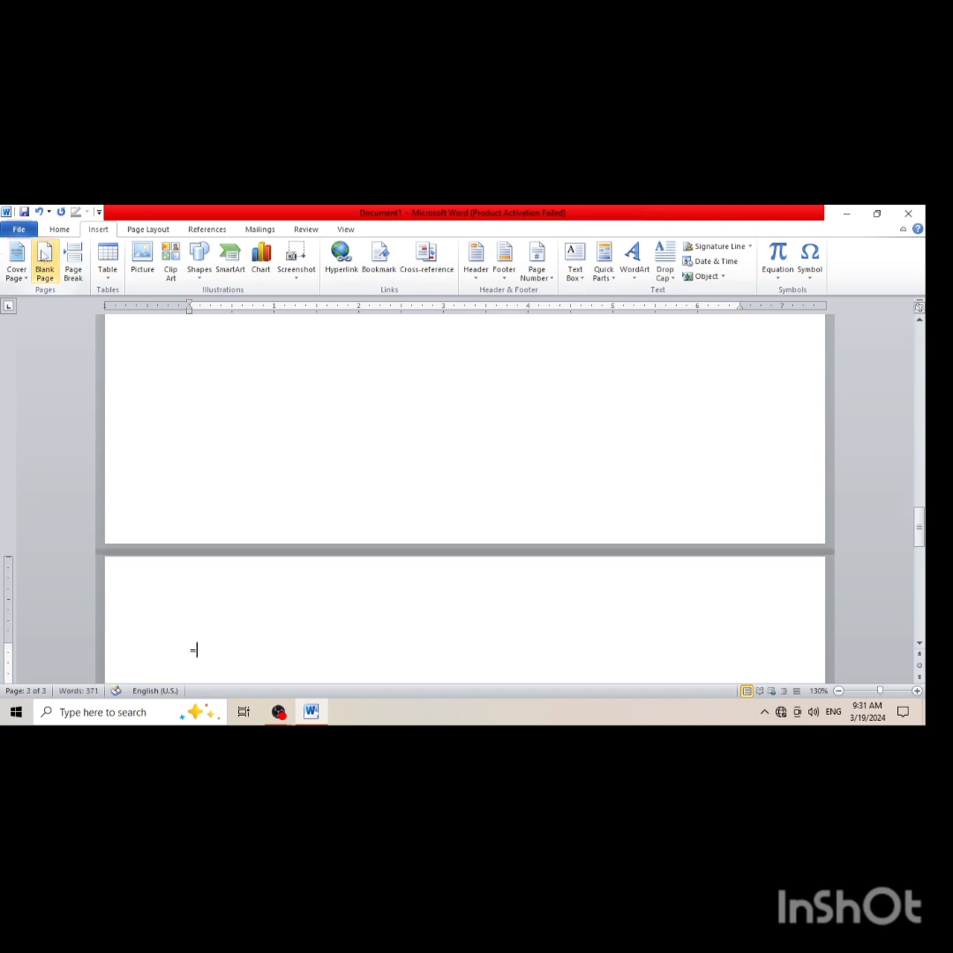
type("rand()")
key("Return")
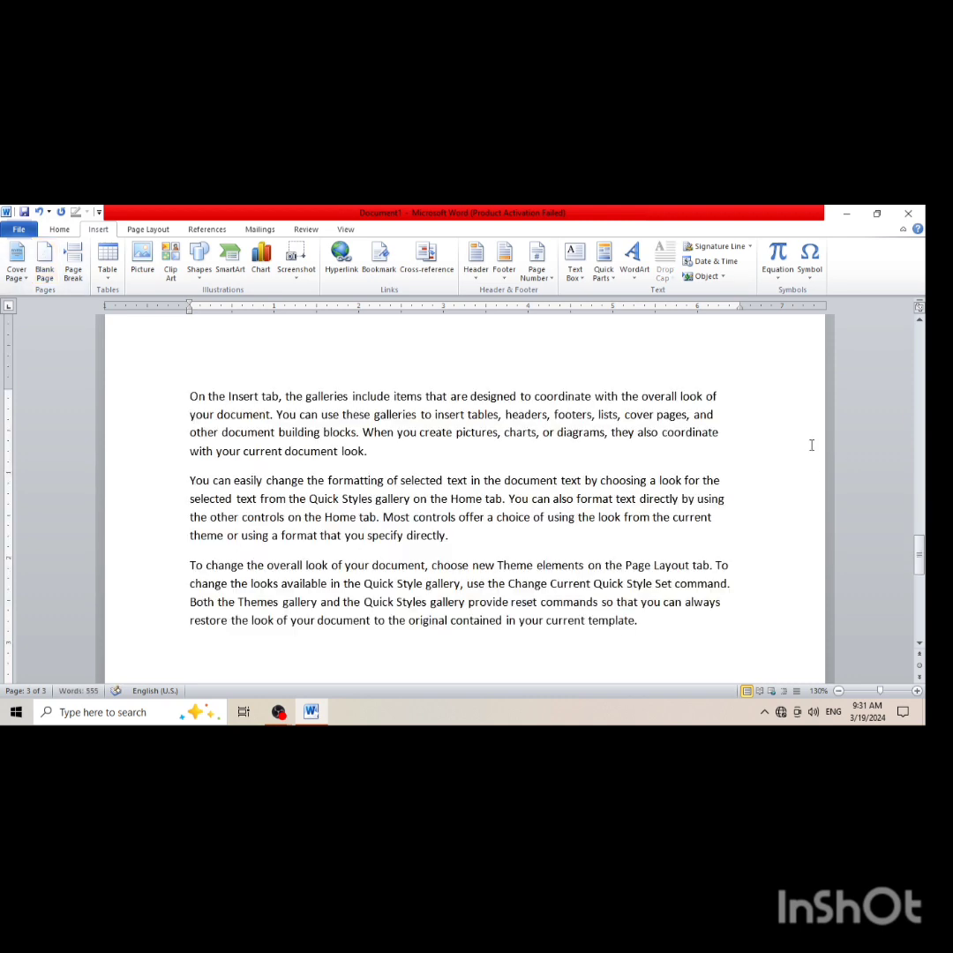
Highlight the words "Style gallery," in yellow in the third paragraph of page 3
mouse_move(921, 557)
left_mouse_down()
mouse_move(921, 320)
mouse_move(925, 569)
left_mouse_up()
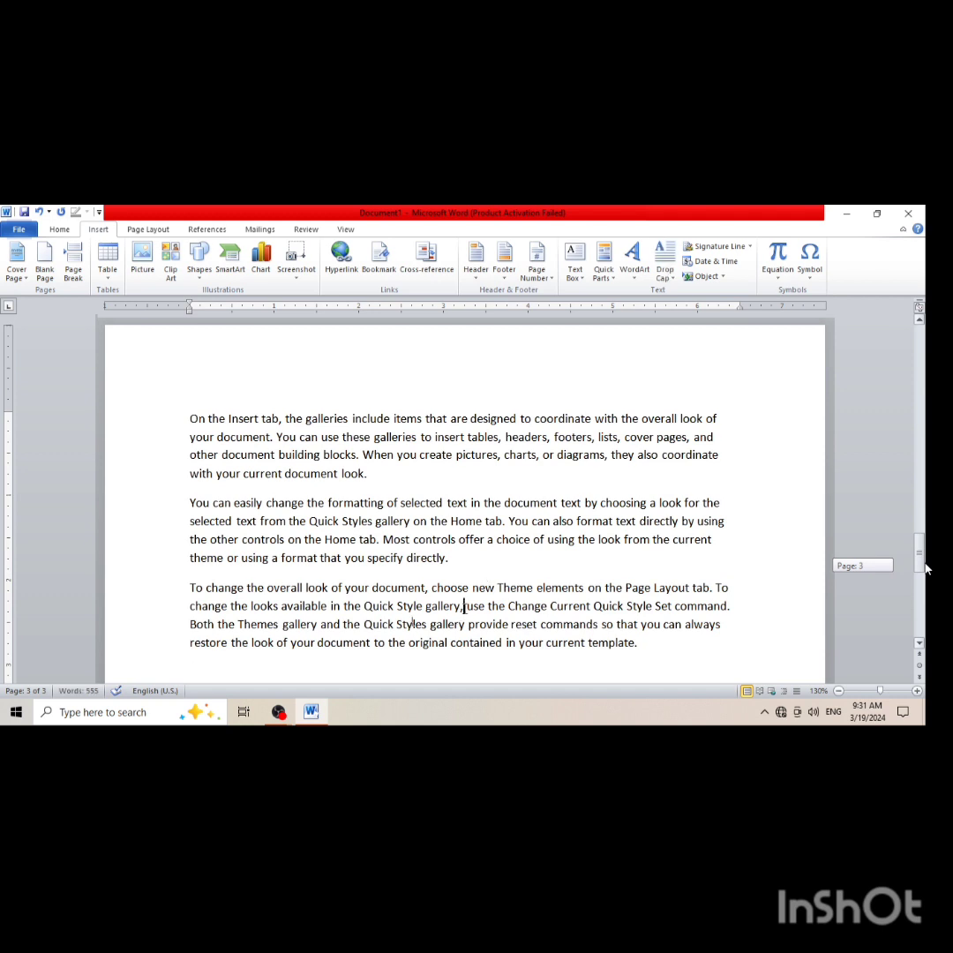
left_click_drag(455, 607, 402, 607)
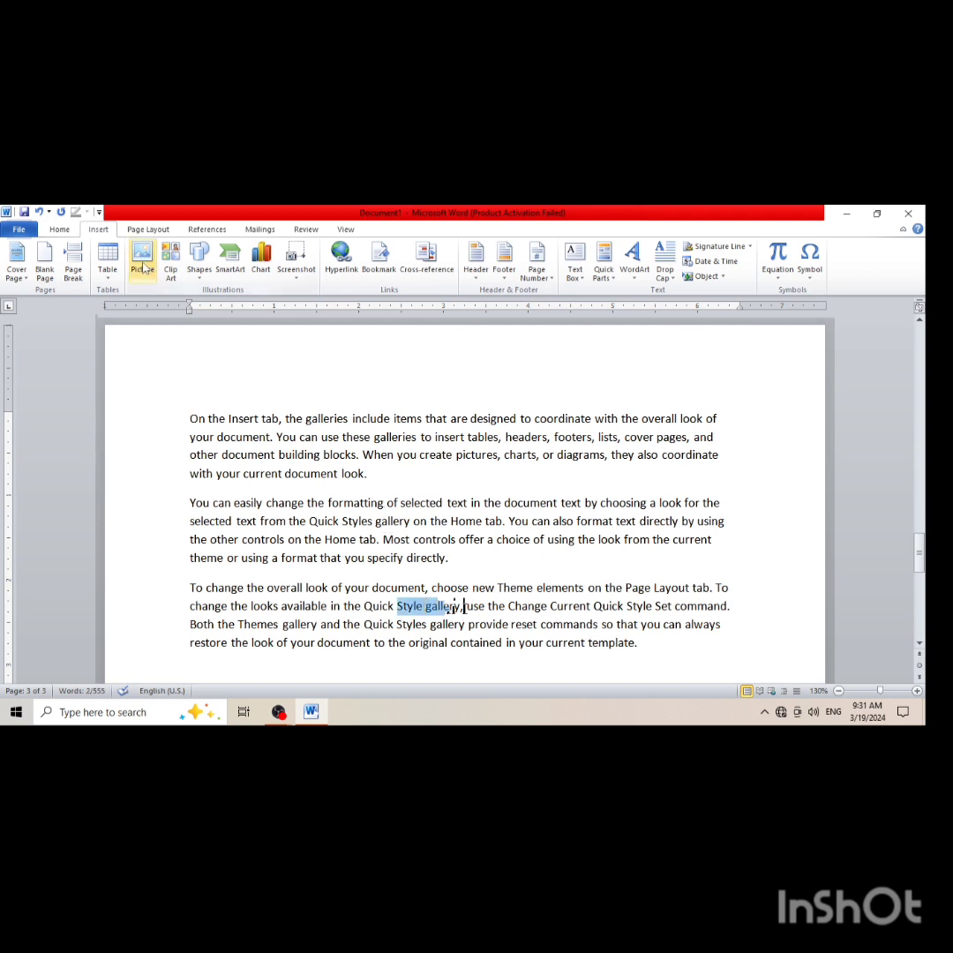
key("super+Left")
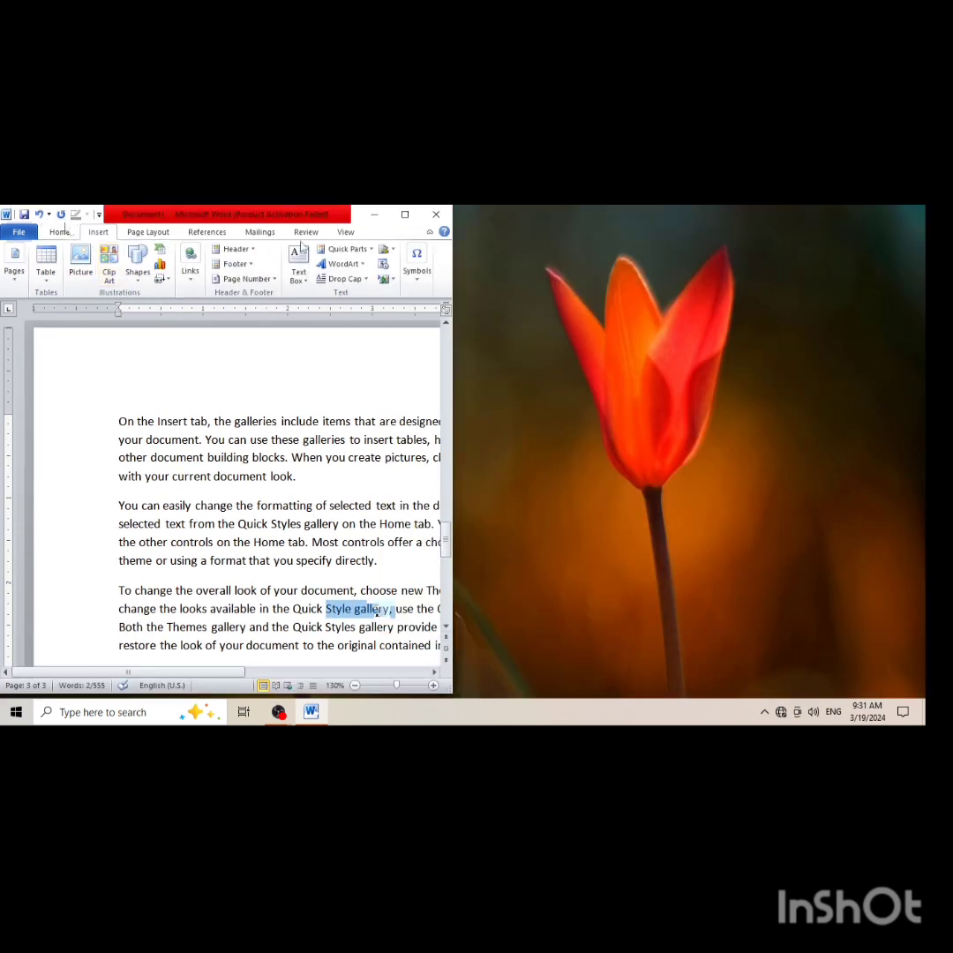
double_click(408, 217)
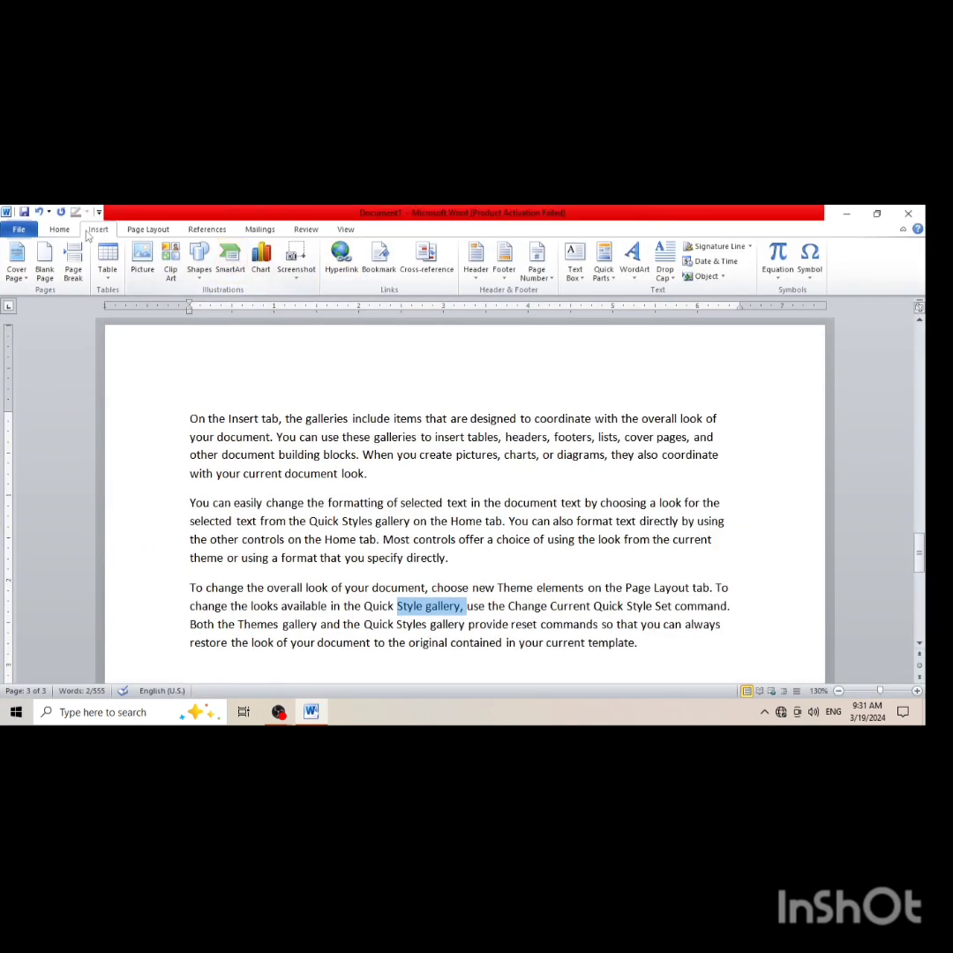
left_click(59, 229)
left_click(243, 272)
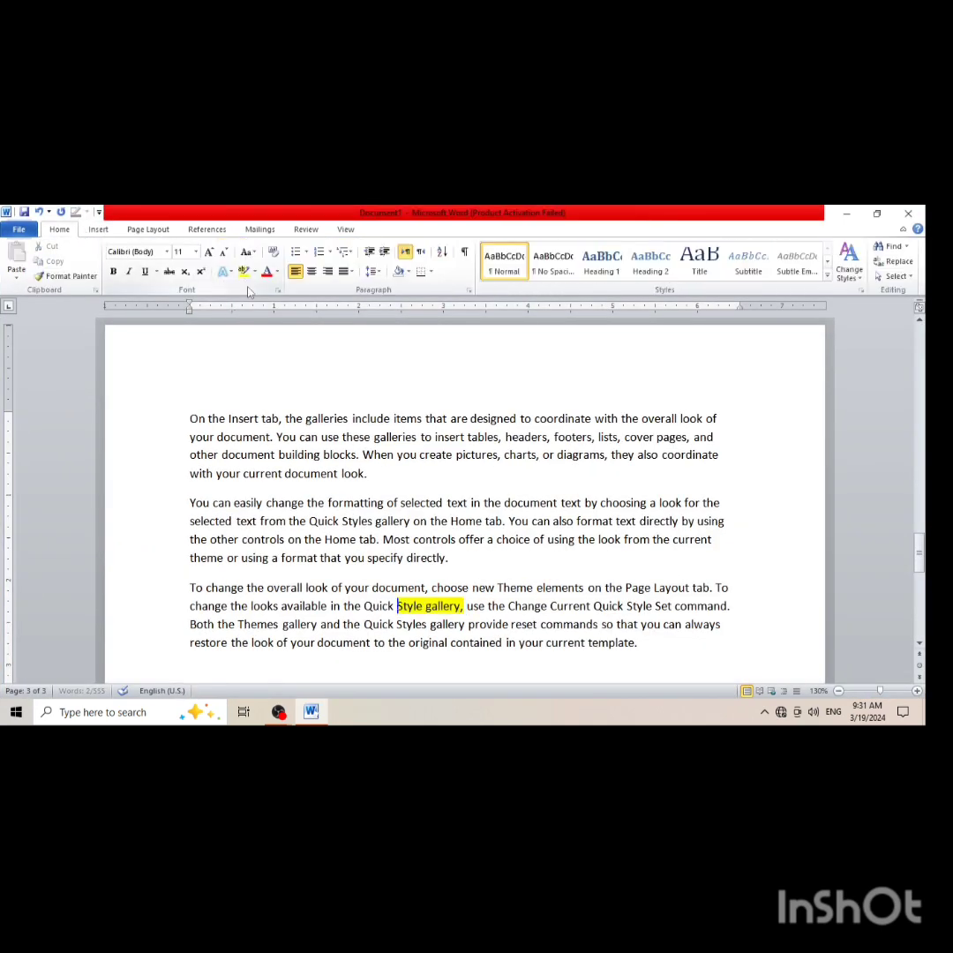
key("Left")
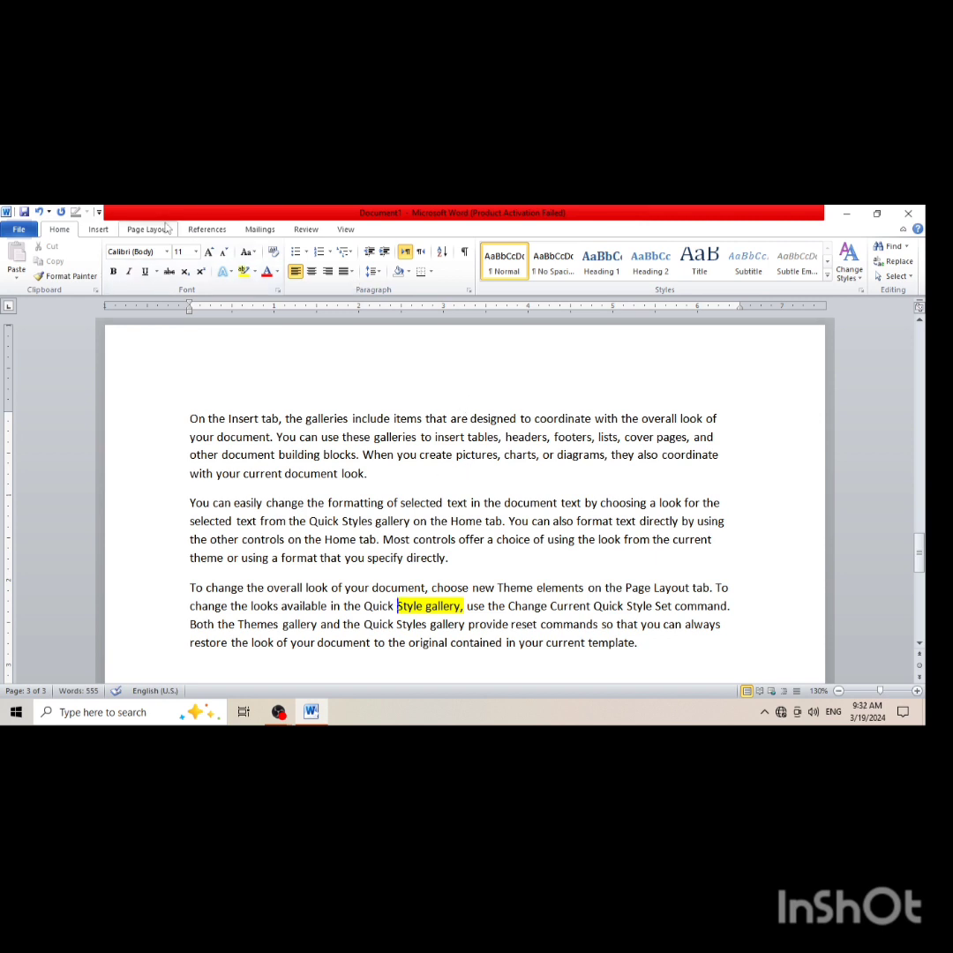
Add a bookmark named kkkk at the start of the highlighted "Style gallery," text
left_click(98, 229)
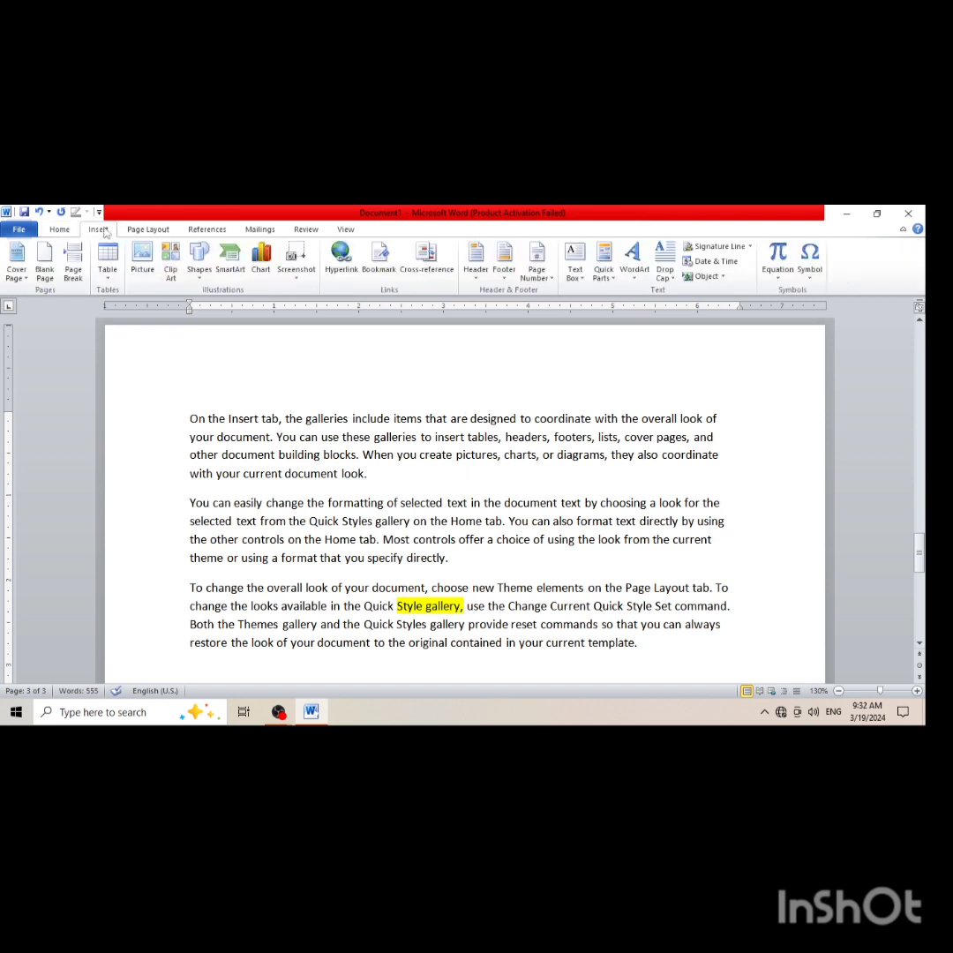
left_click(396, 277)
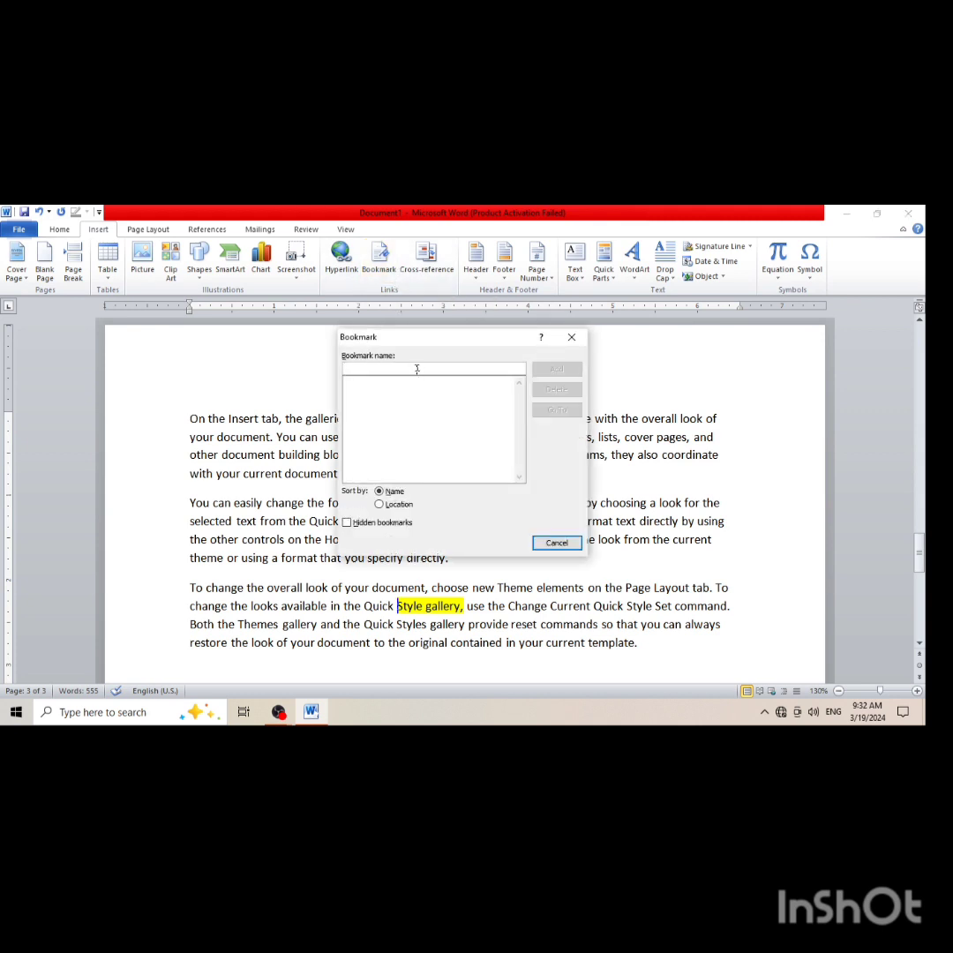
type("kkkk")
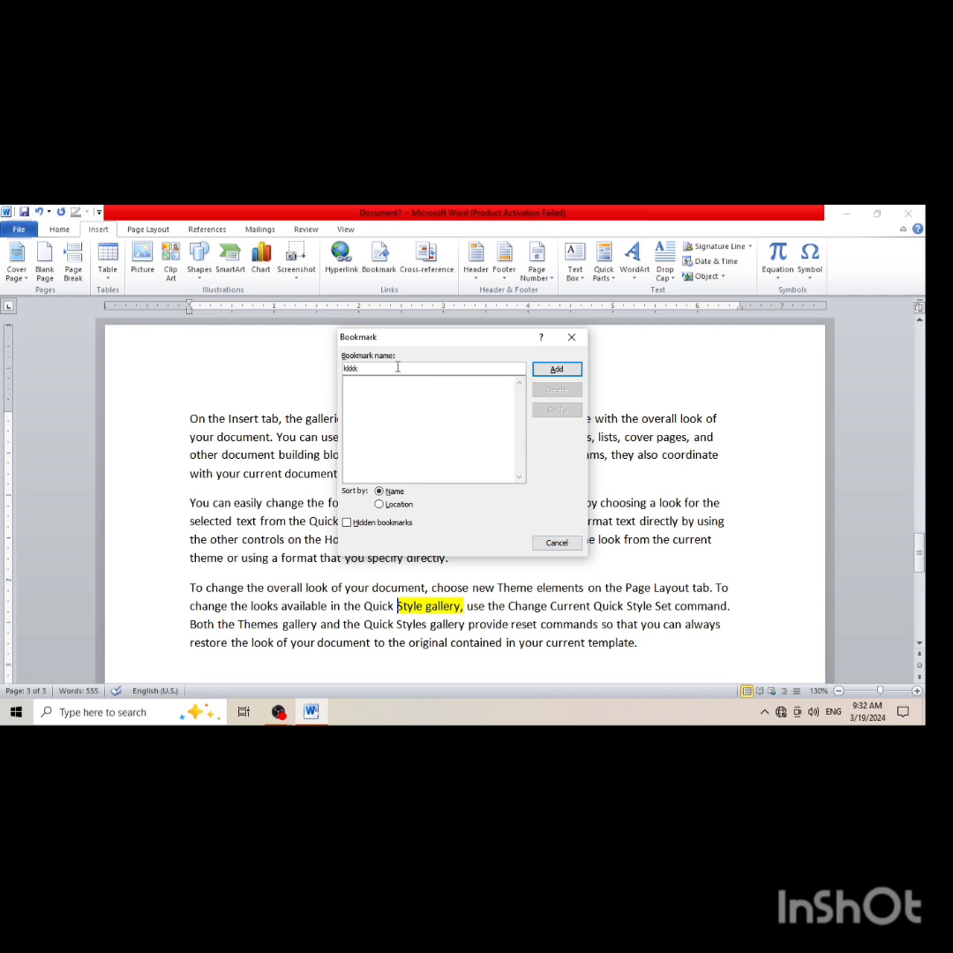
left_click(557, 369)
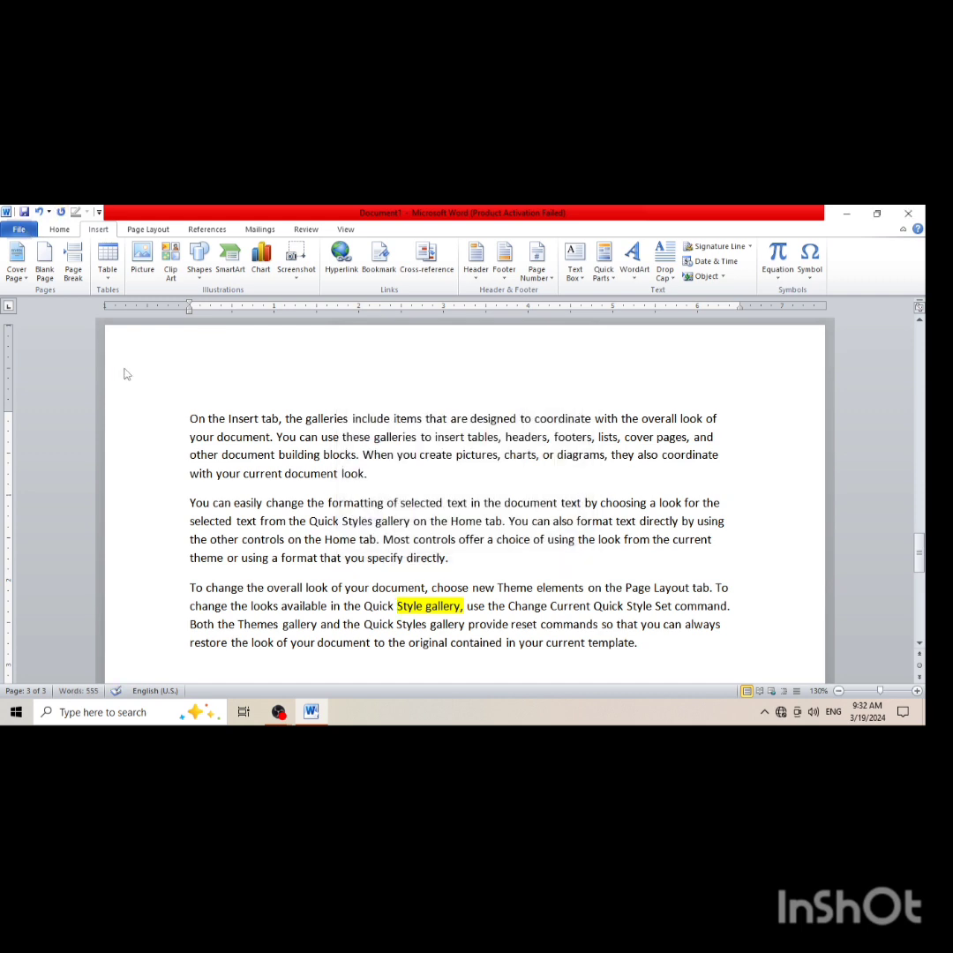
Save the document to the Desktop as a Word Document named hhh
key("ctrl+p")
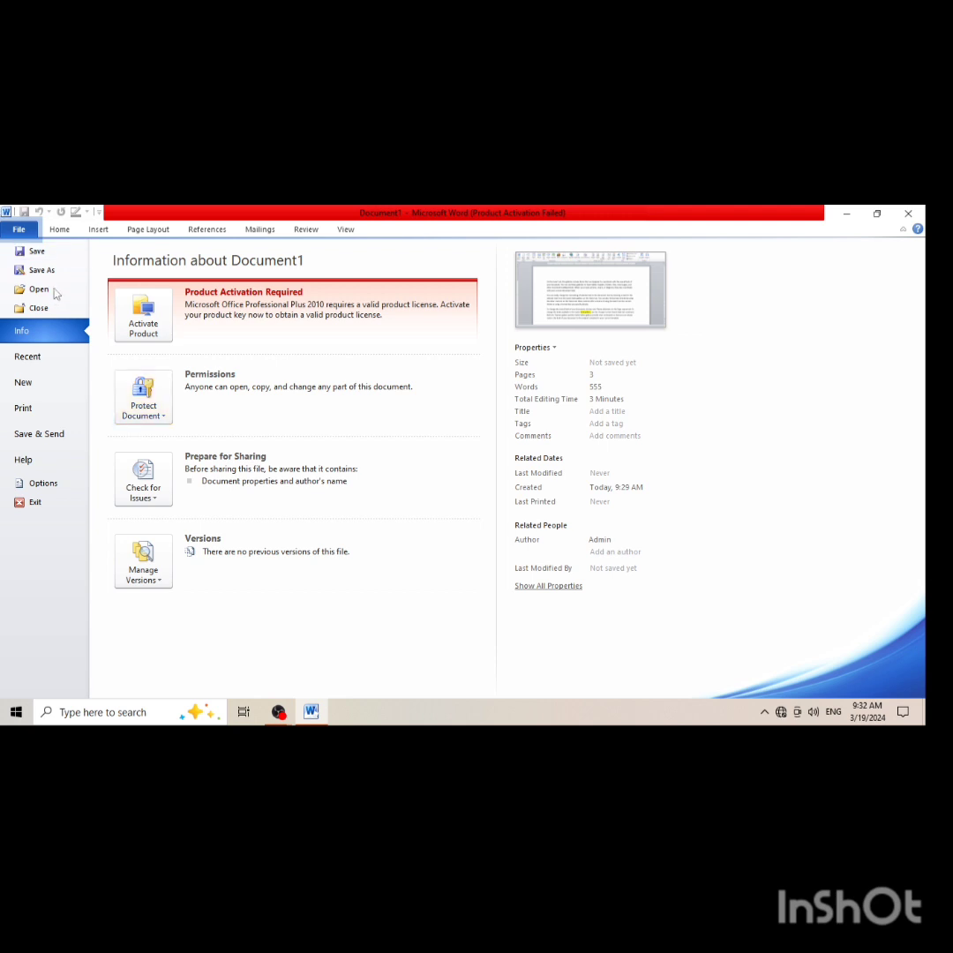
key("Escape")
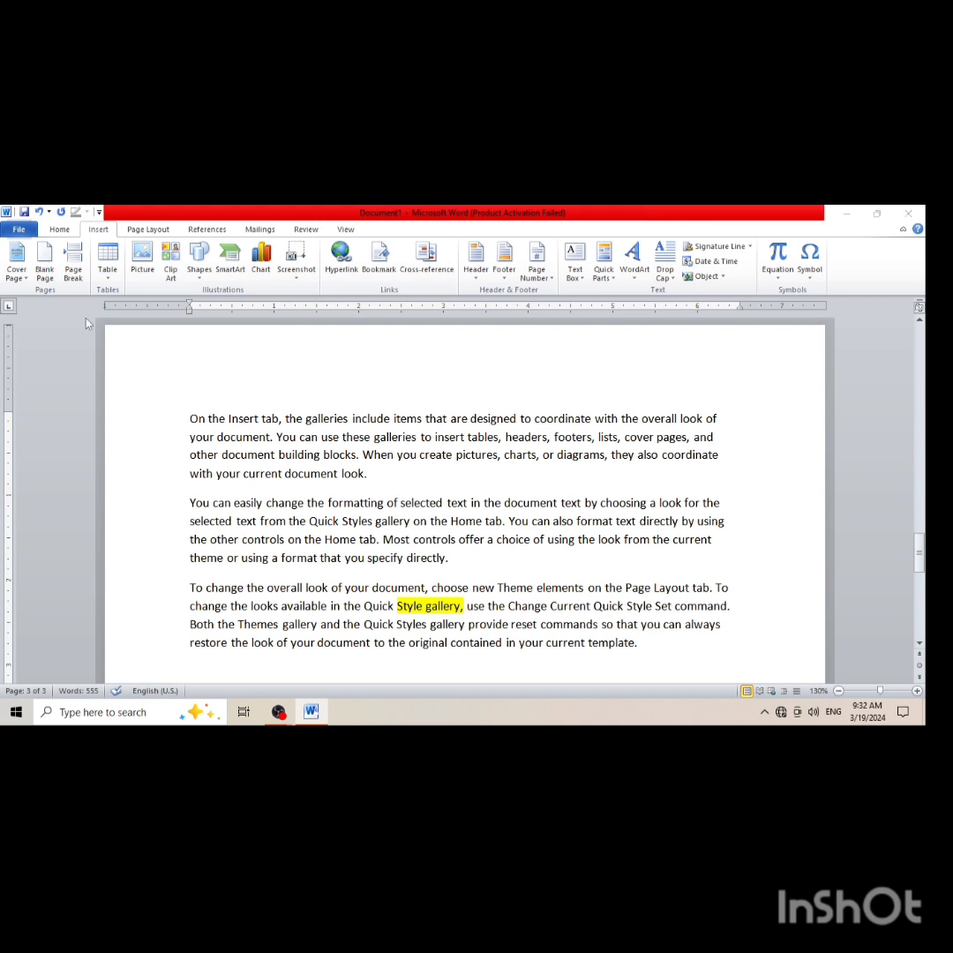
key("ctrl+s")
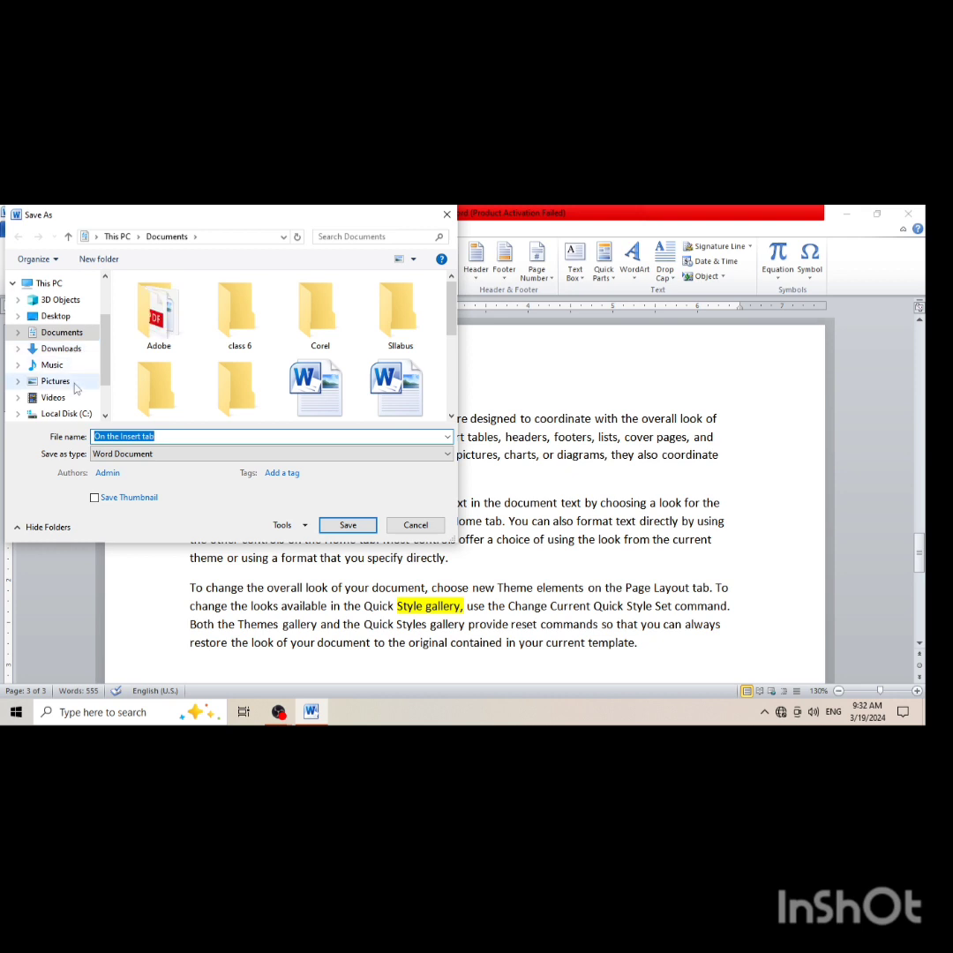
left_click(63, 317)
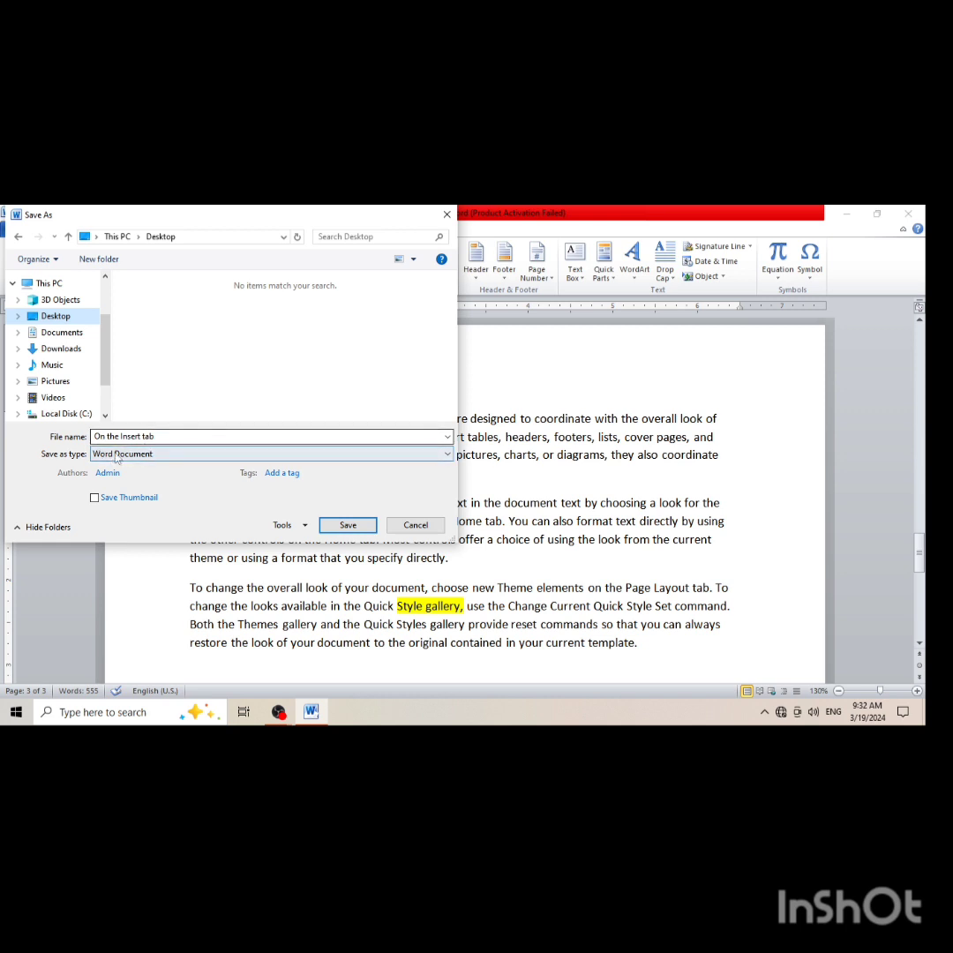
left_click(314, 435)
key("BackSpace")
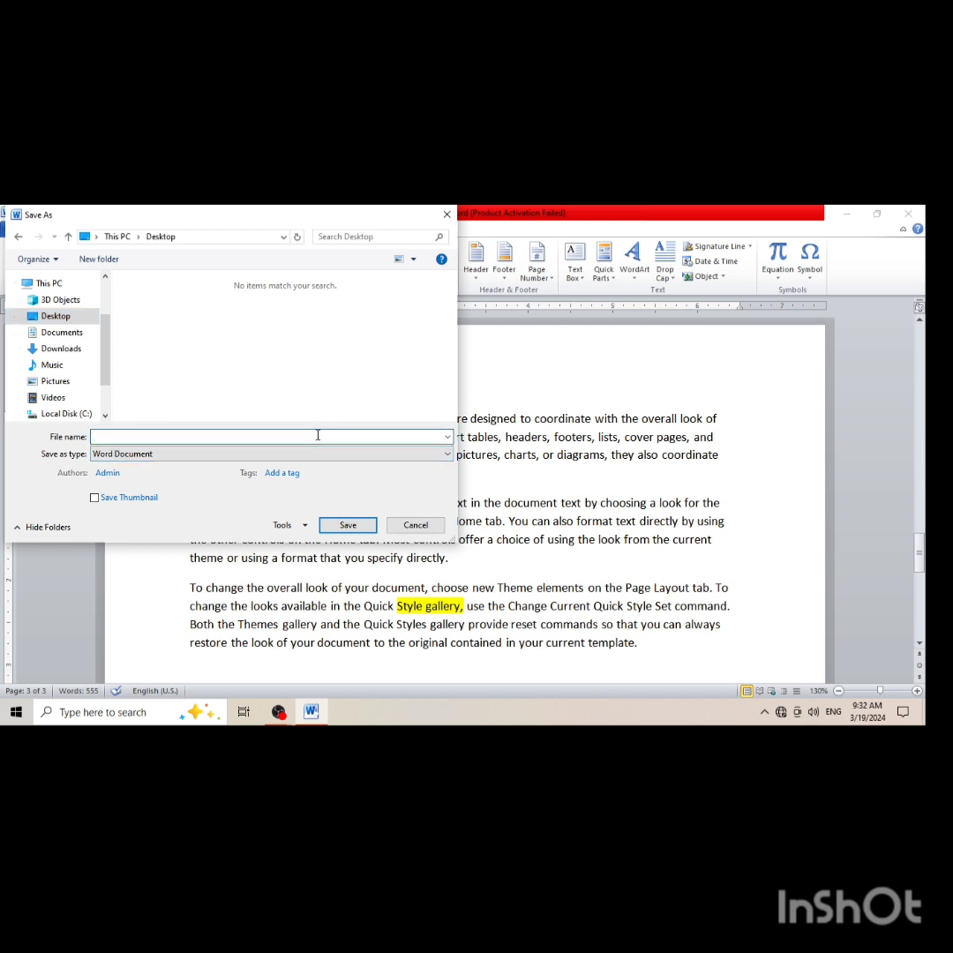
type("hhh")
left_click(350, 524)
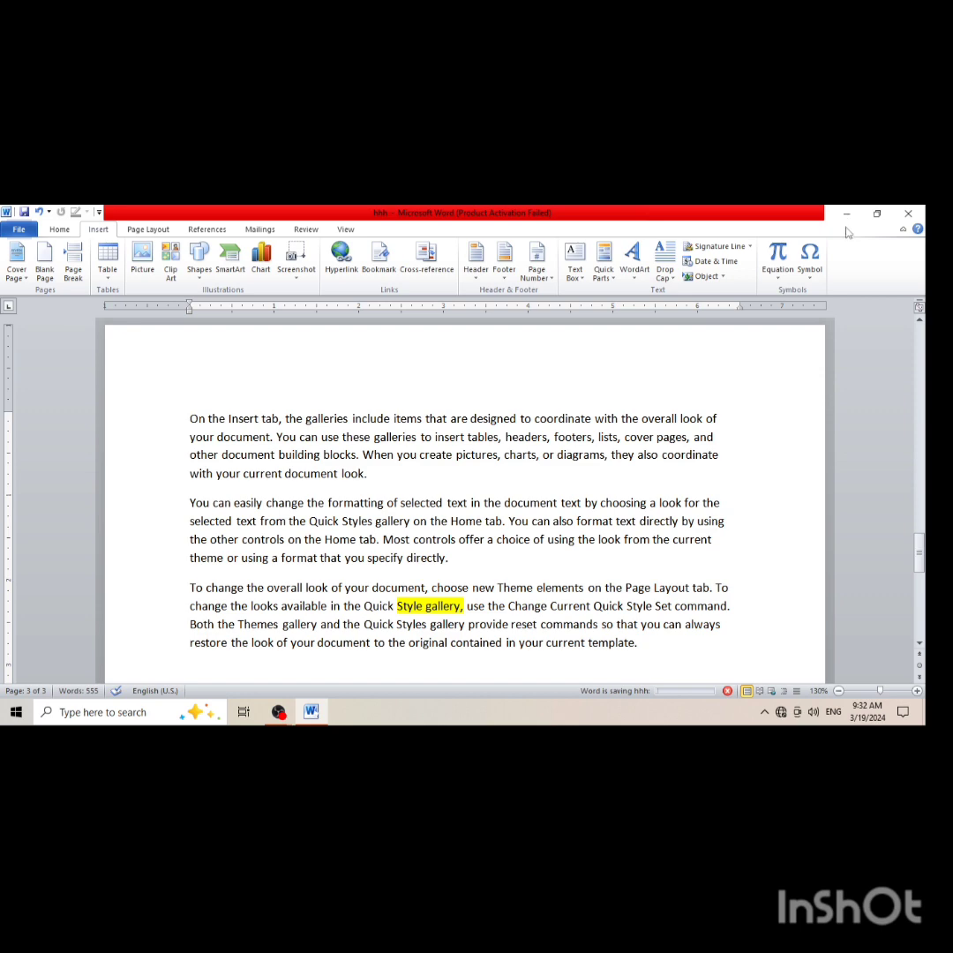
Check the Desktop for the saved hhh file and return to the document
left_click(847, 216)
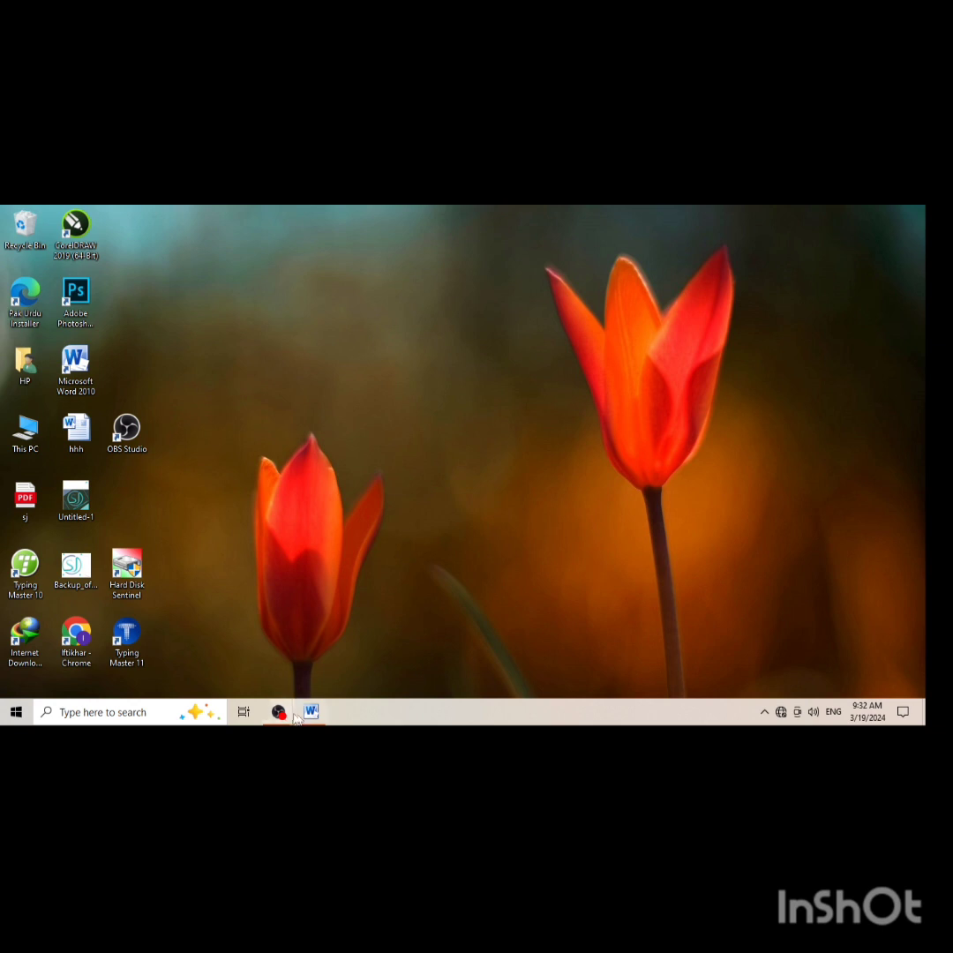
mouse_move(309, 719)
left_click(311, 711)
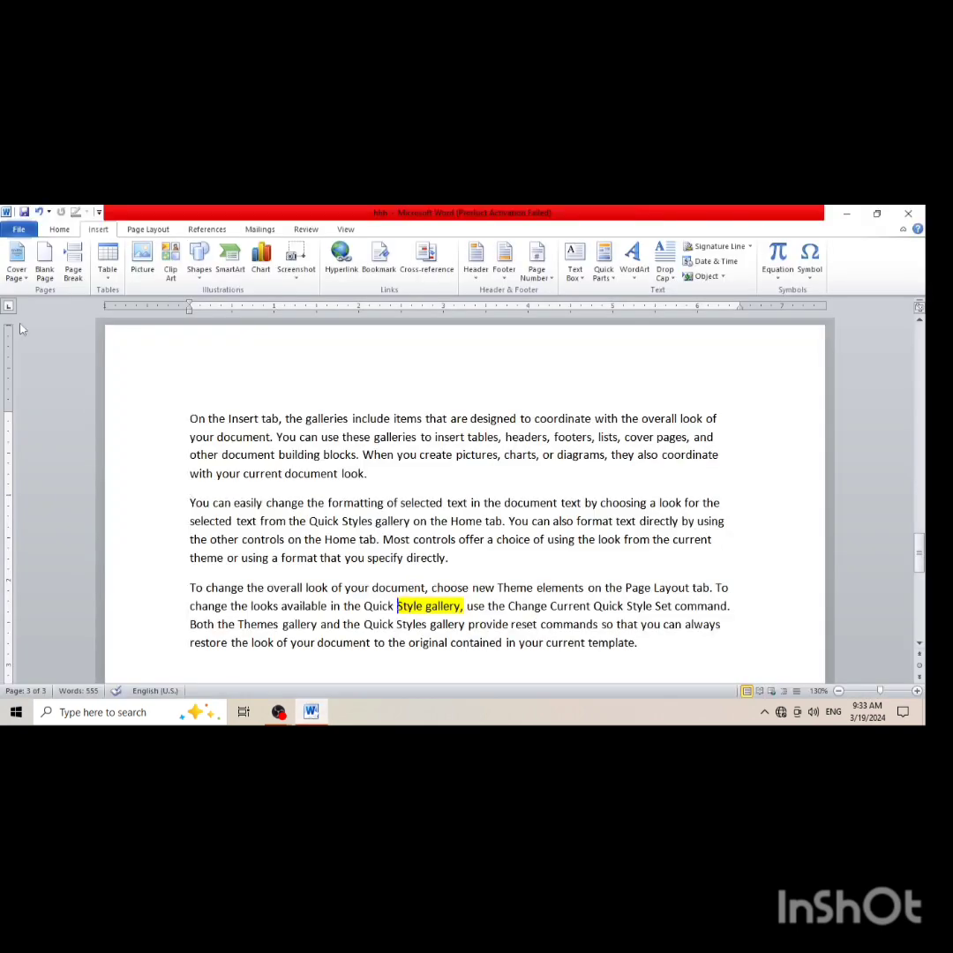
Save the document again with Save As to the Desktop, keeping the name hhh
left_click(19, 229)
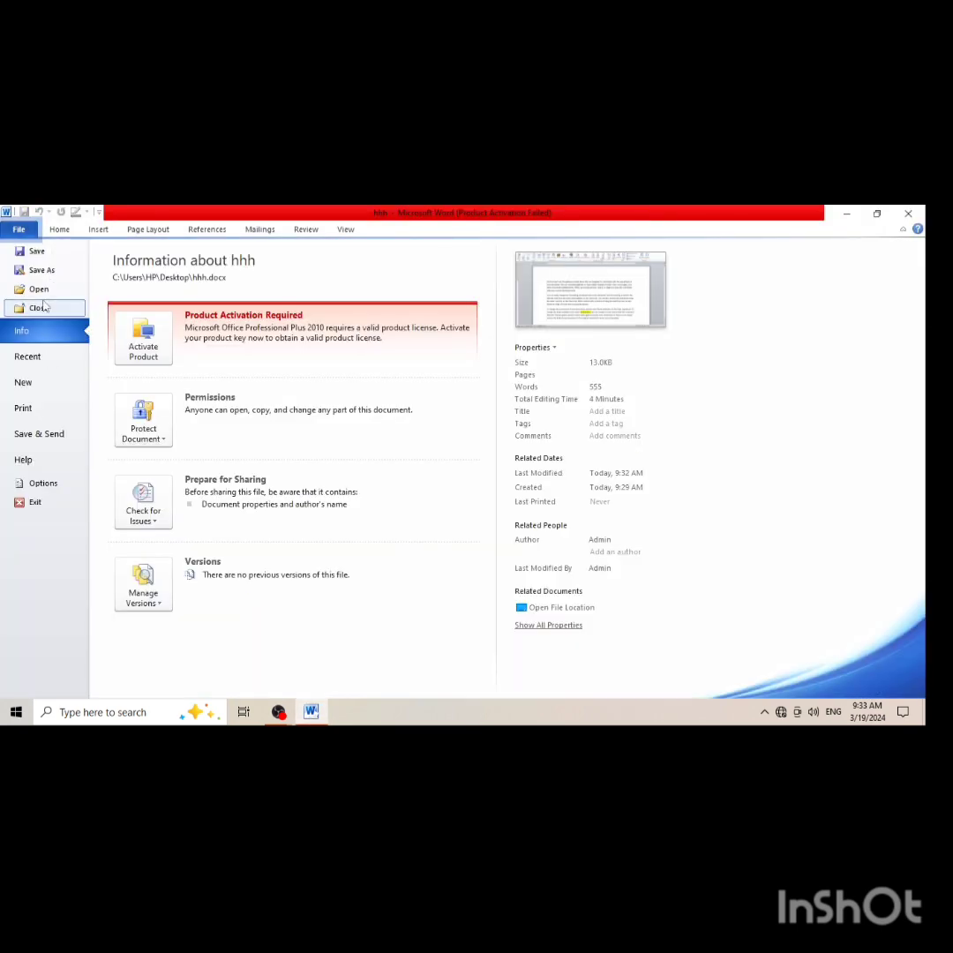
key("Escape")
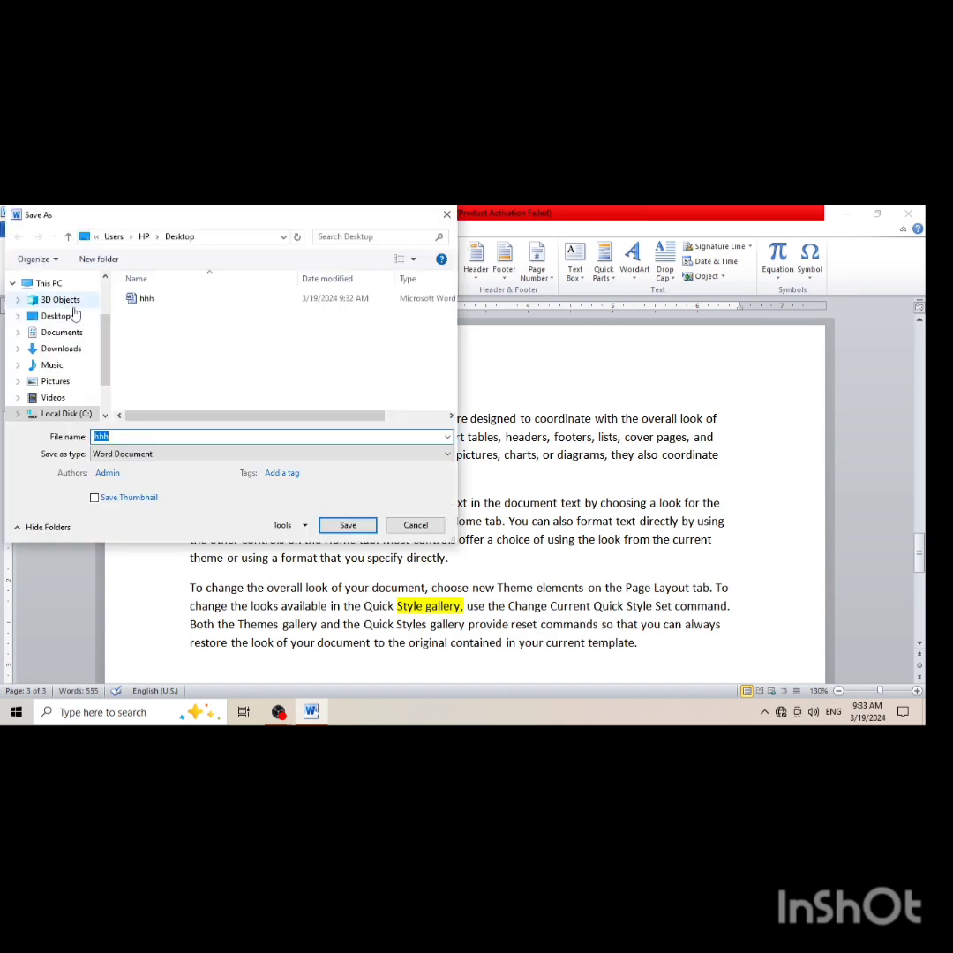
left_click(55, 316)
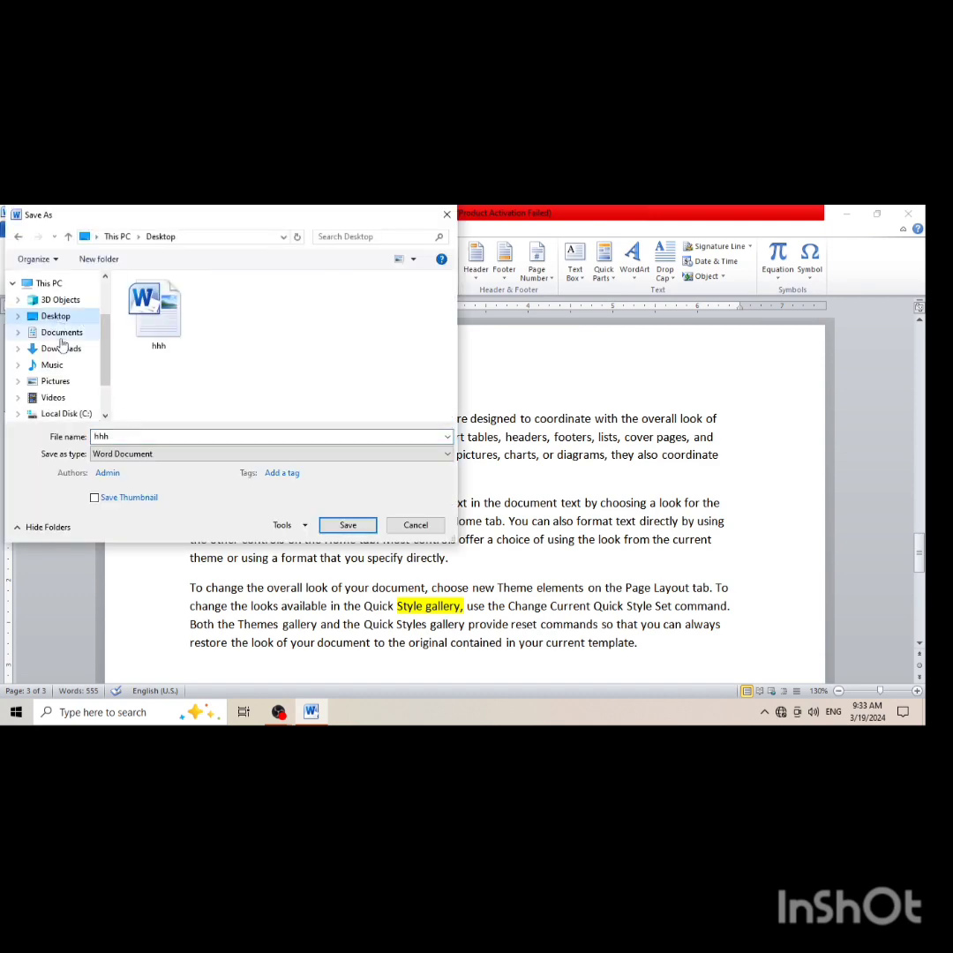
left_click(329, 526)
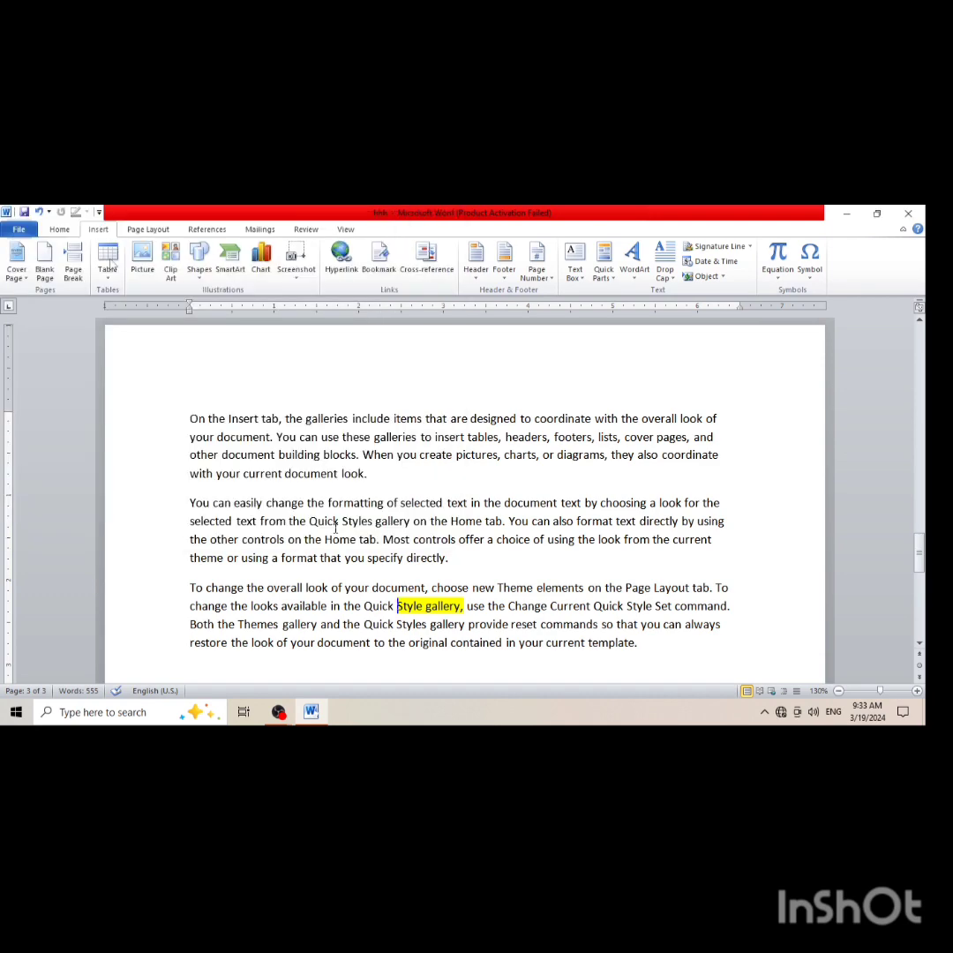
Locate the hhh file on the Desktop, then bring the document back at page 1
left_click(838, 213)
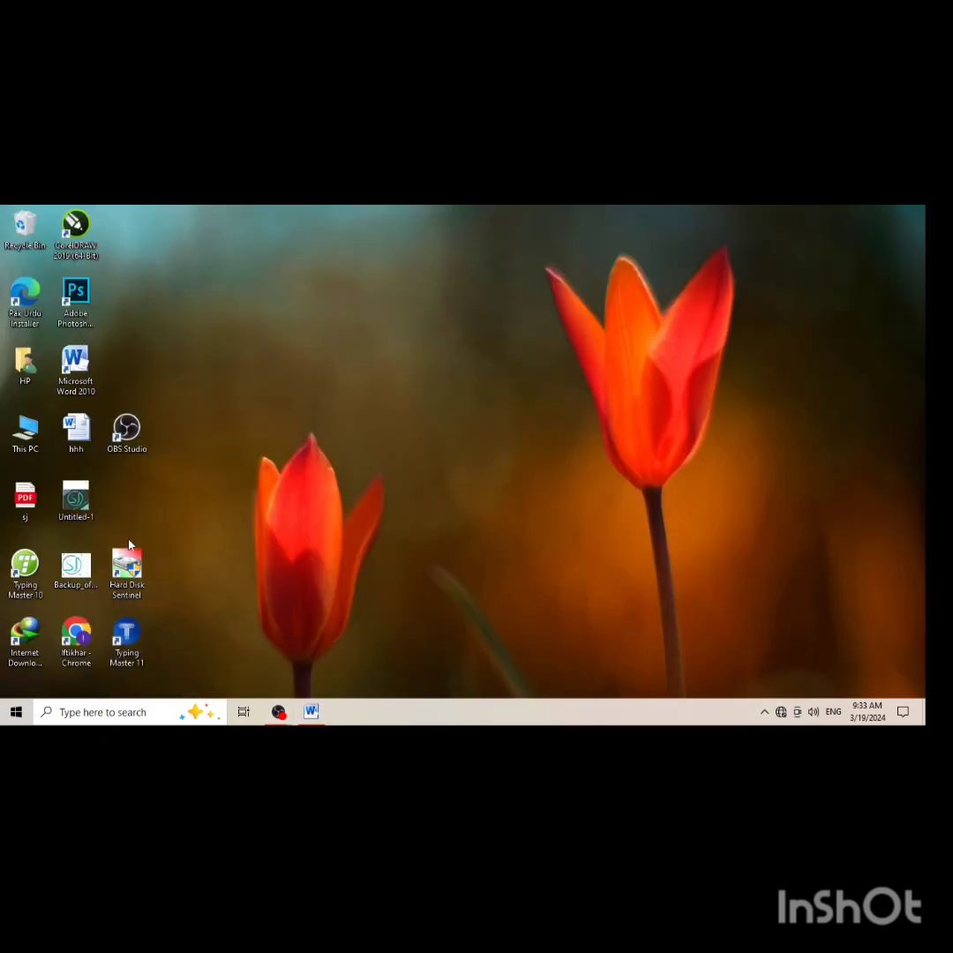
left_click(95, 445)
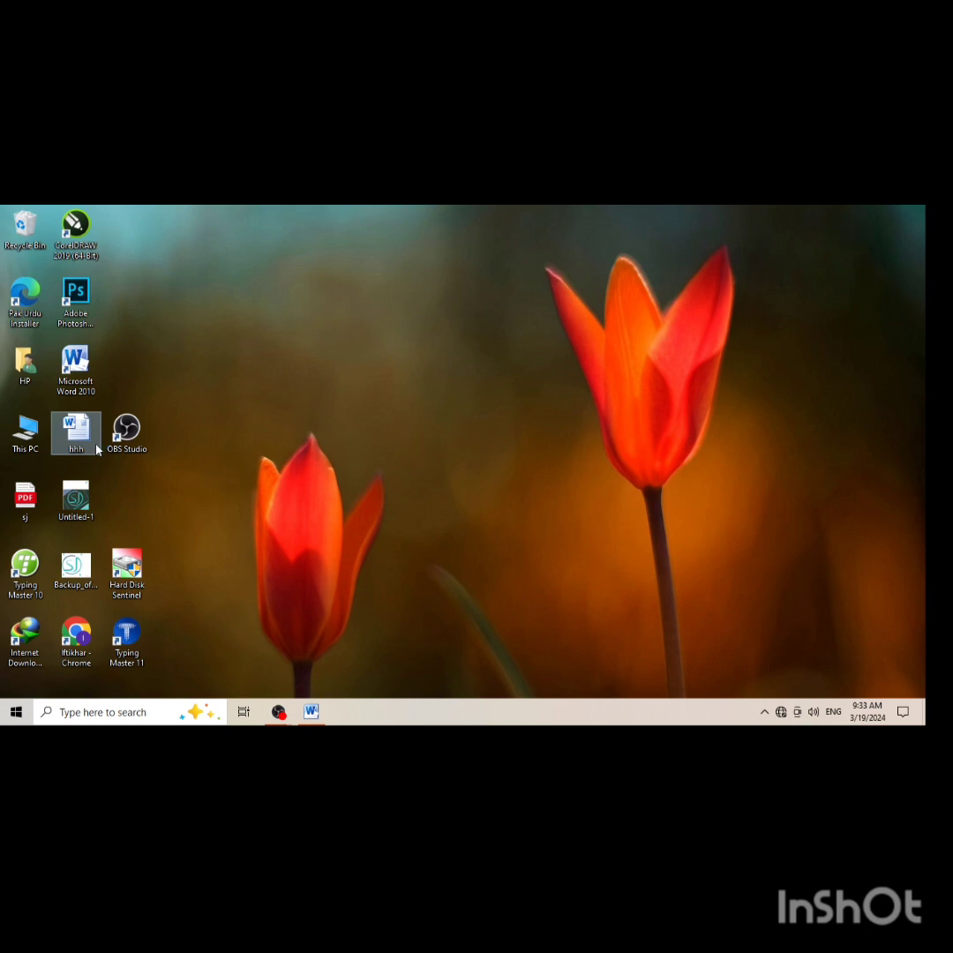
scroll(234, 436, "down", 10)
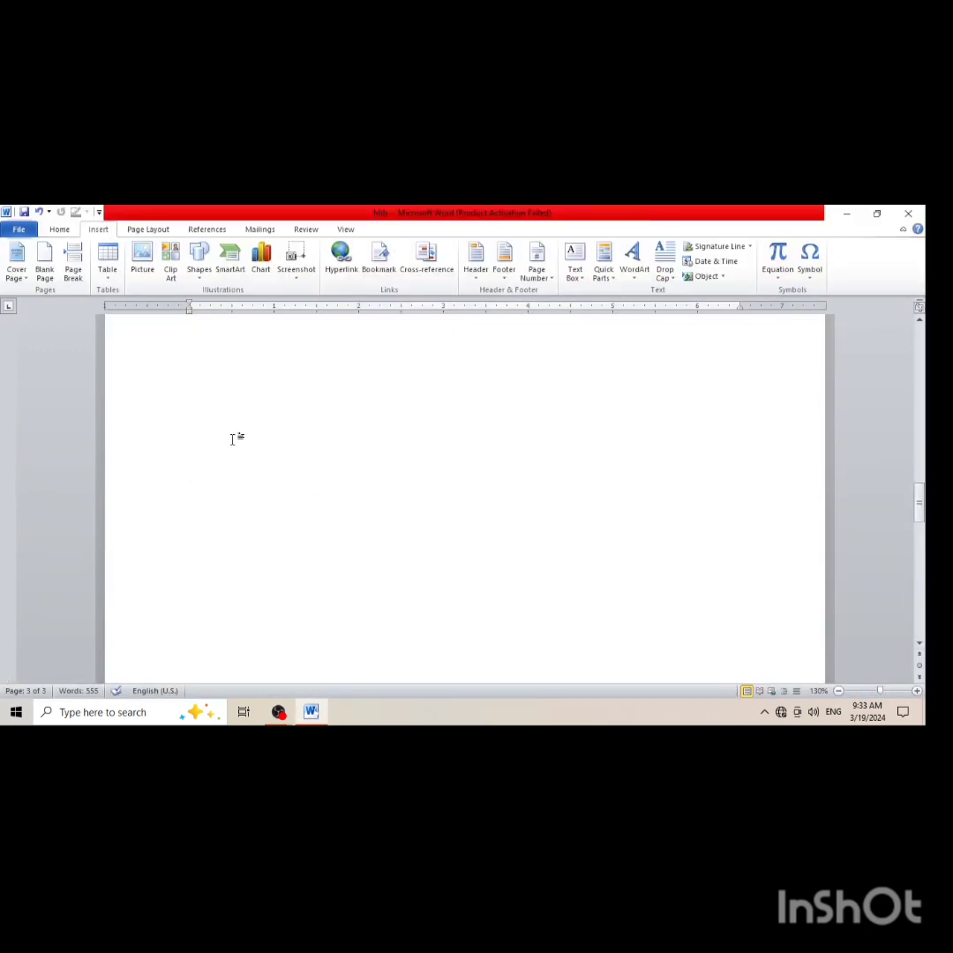
scroll(226, 438, "up", 10)
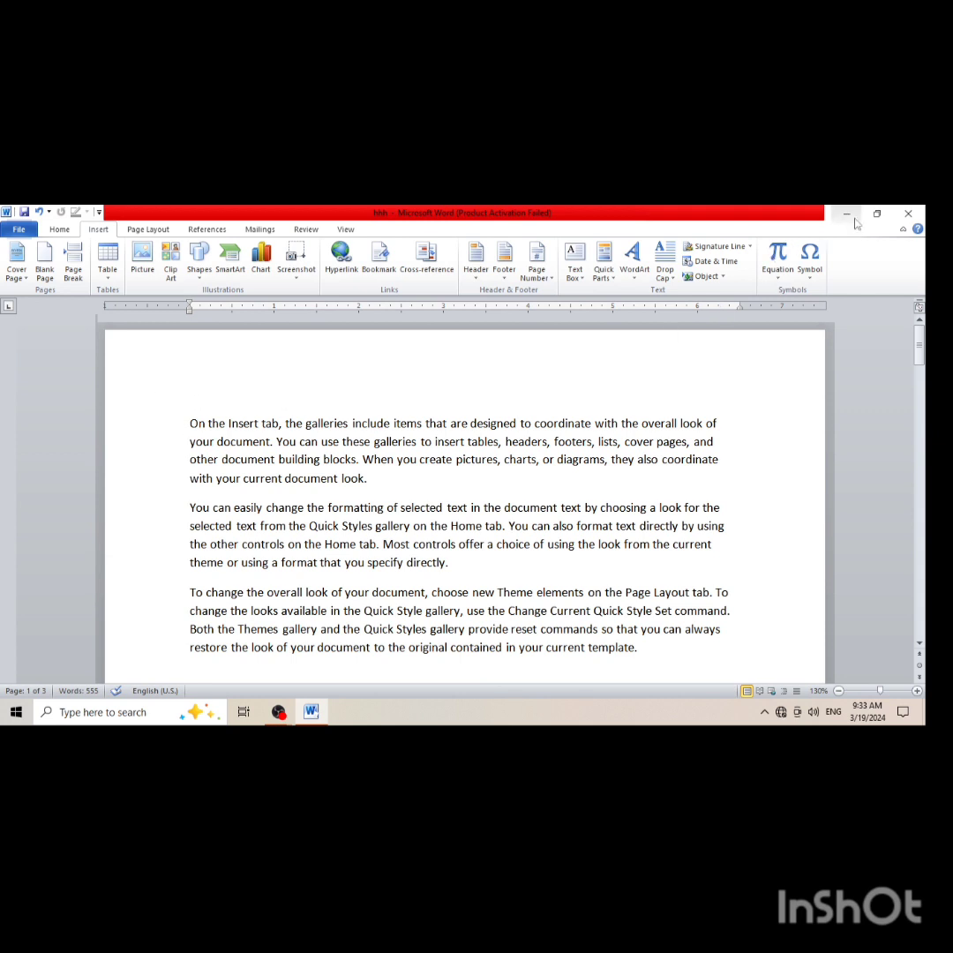
Close the document and reopen hhh from the Desktop, dismissing the activation wizard
left_click(906, 212)
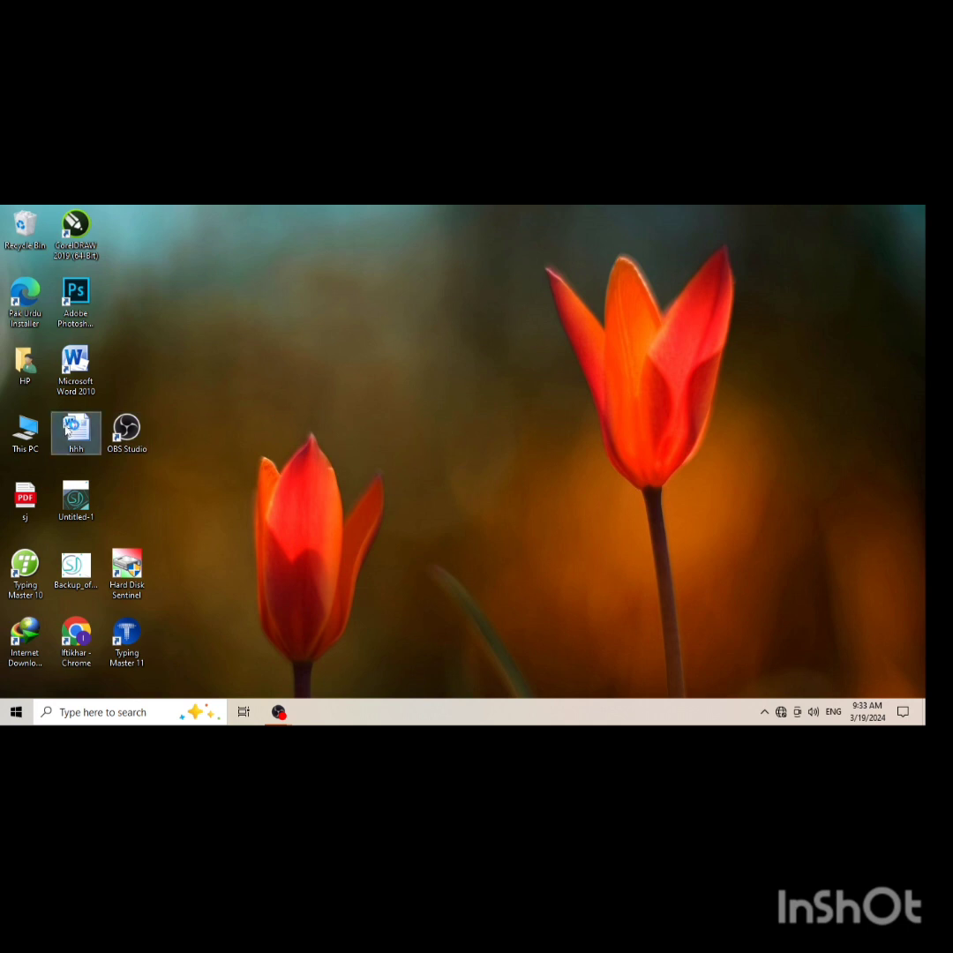
double_click(67, 430)
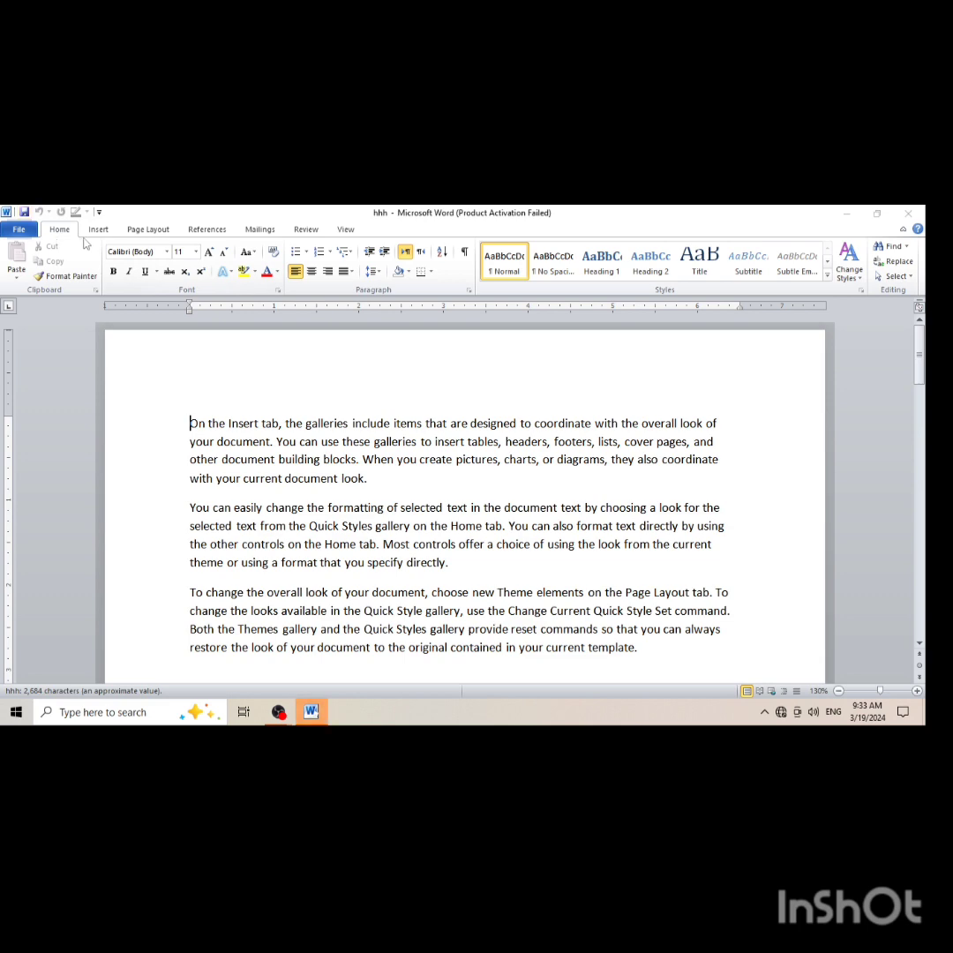
left_click(594, 581)
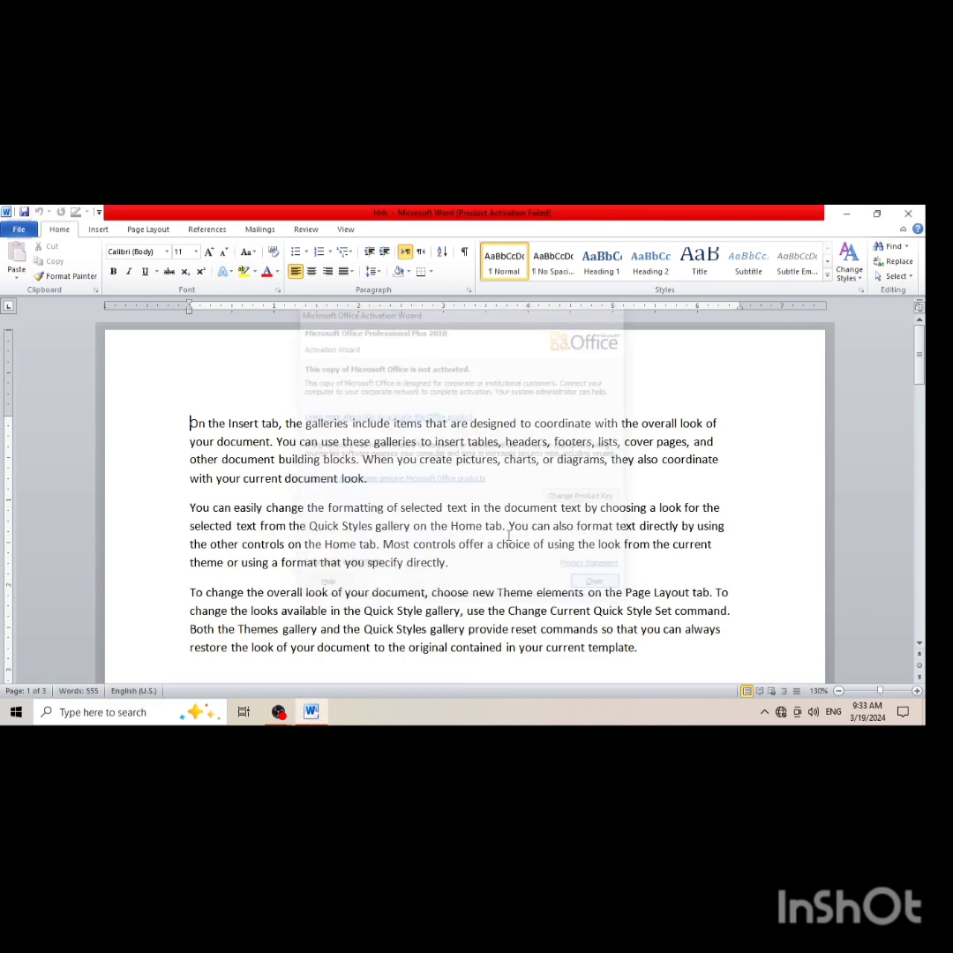
Go to the bookmark kkkk from page 1 and close the Bookmark dialog
left_click(99, 230)
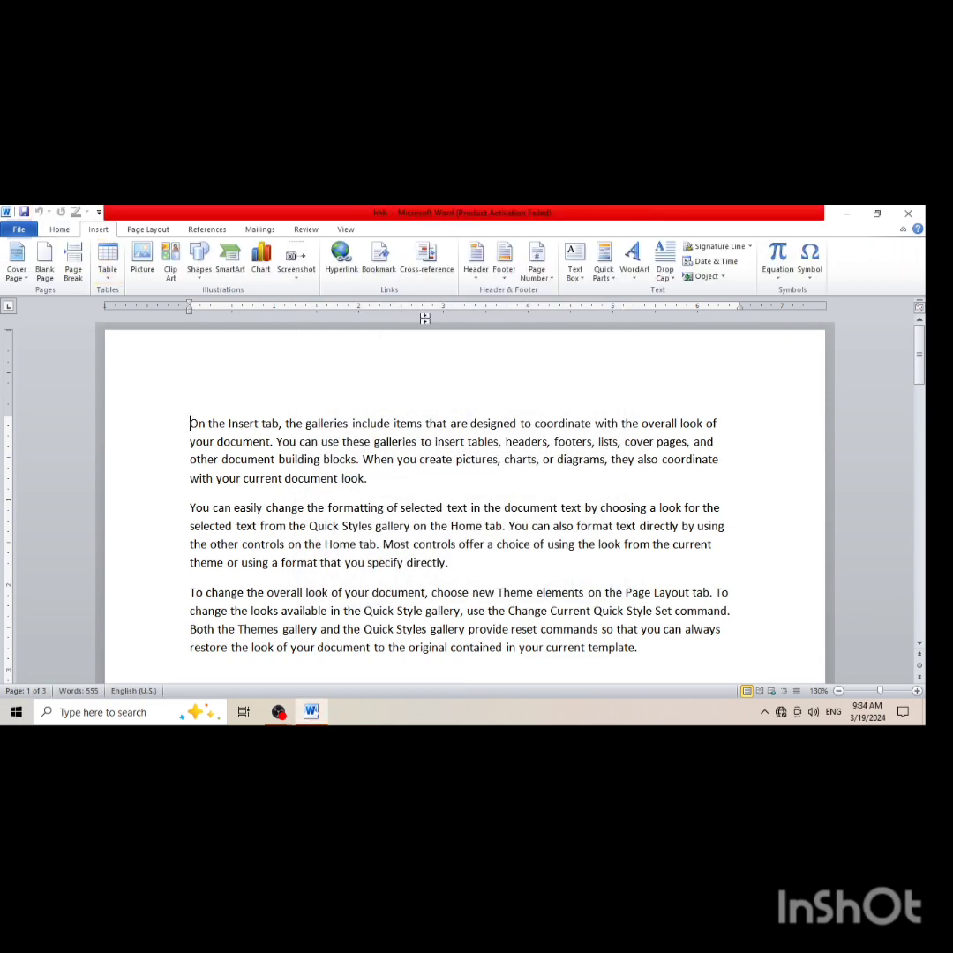
left_click(379, 257)
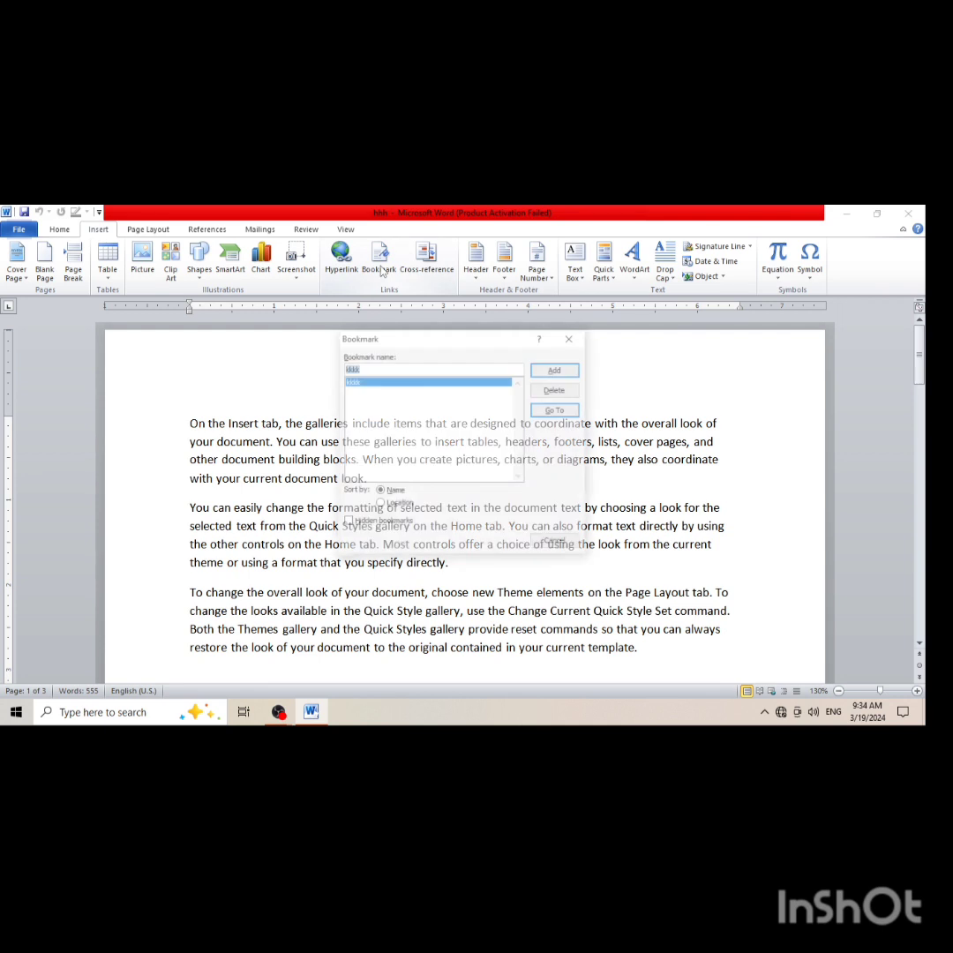
left_click(389, 380)
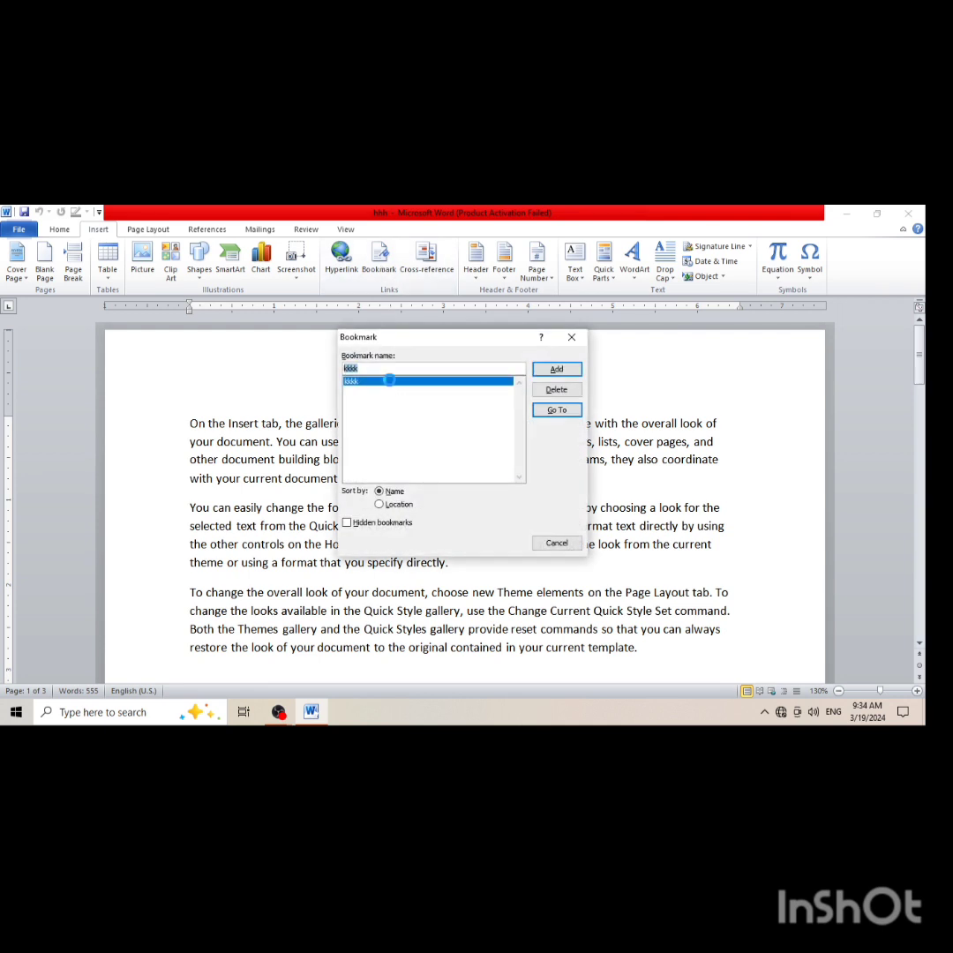
double_click(389, 380)
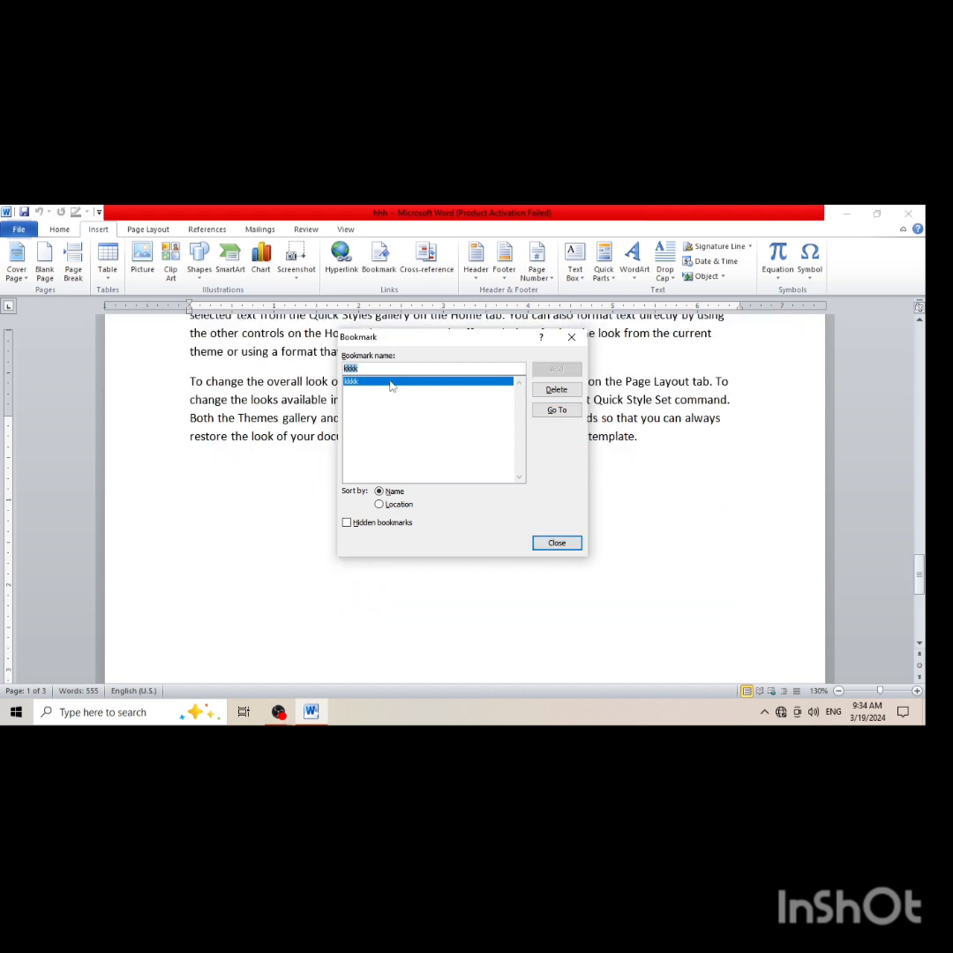
left_click(557, 542)
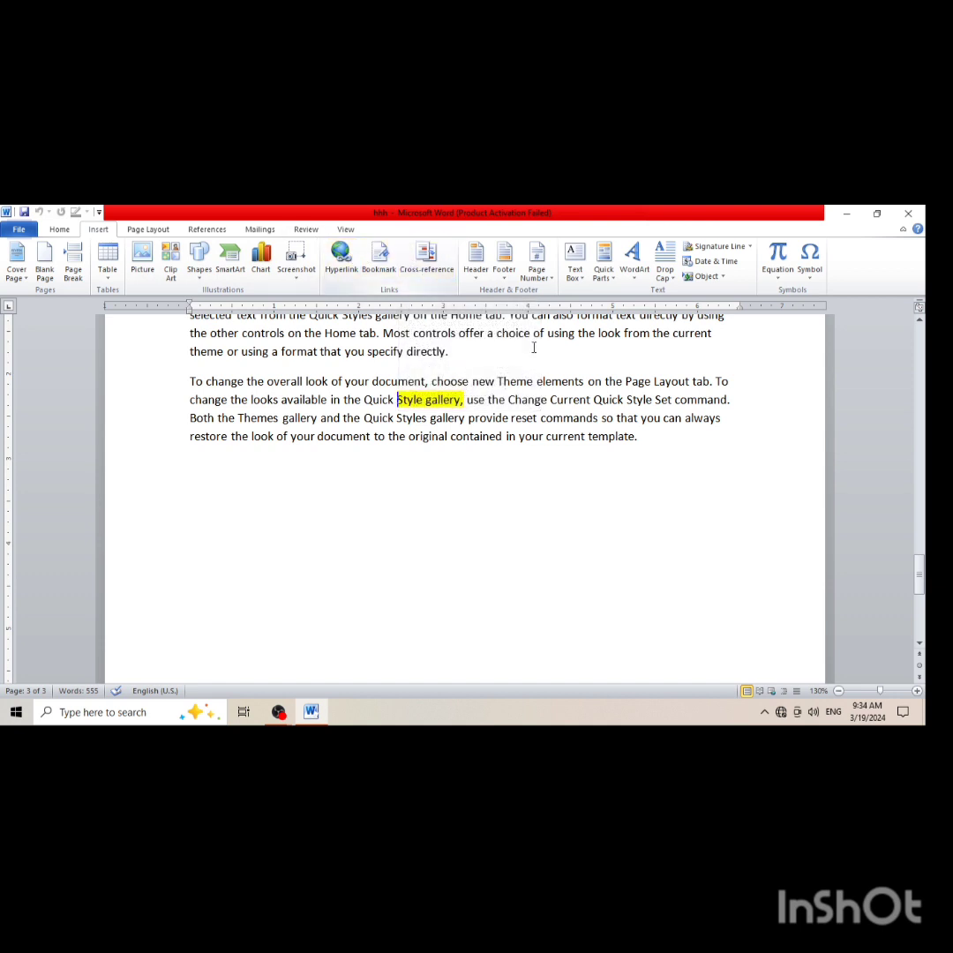
Delete all content of the document and return to the start of the empty page
key("ctrl+a")
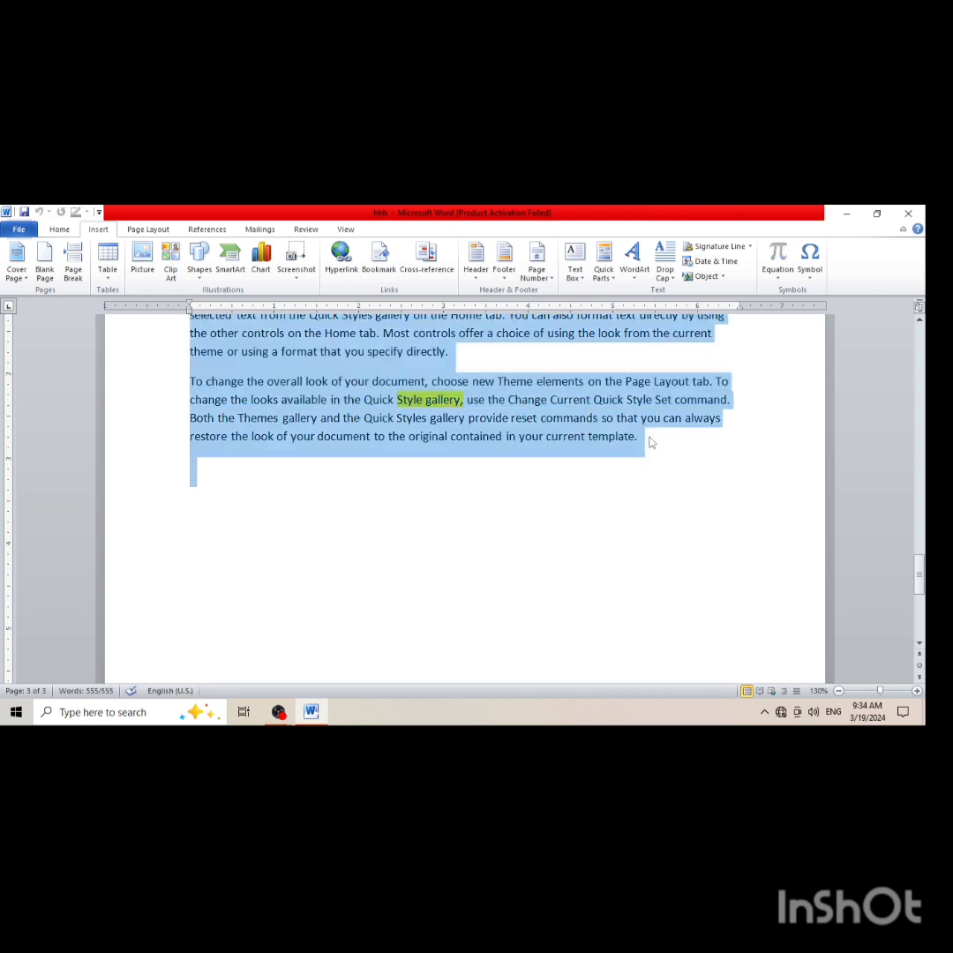
key("Delete")
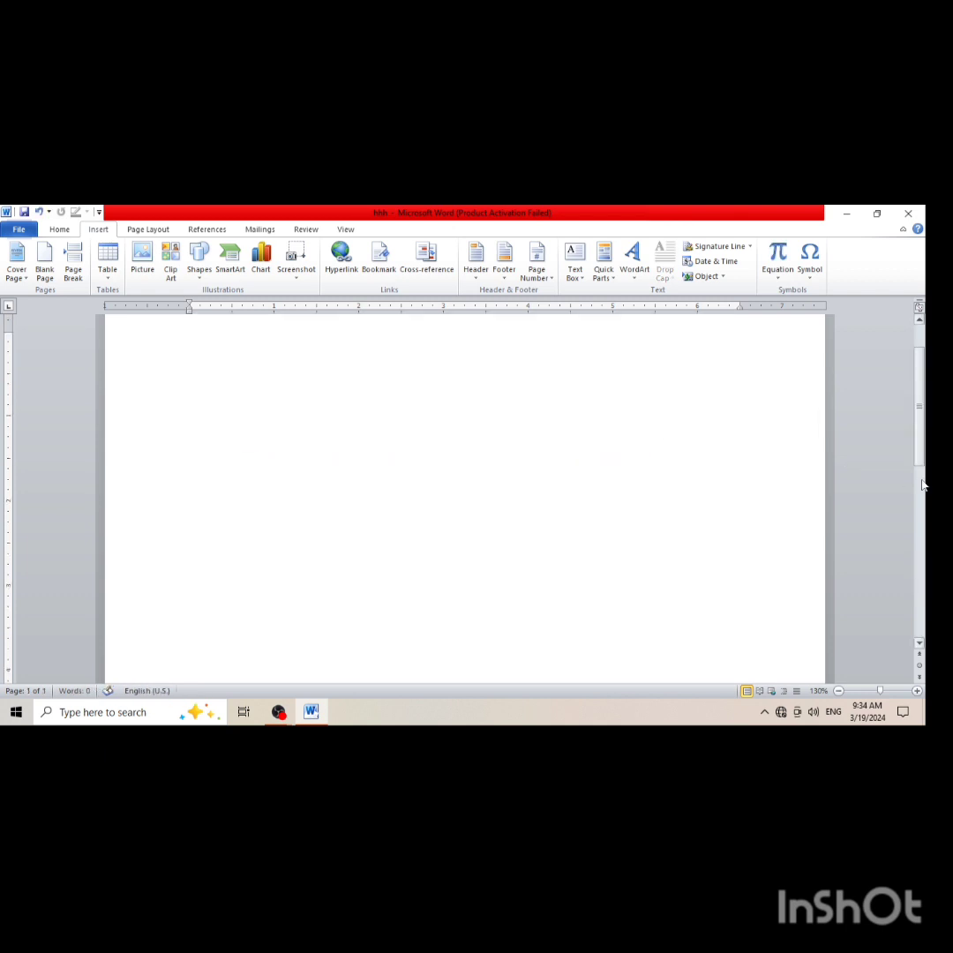
left_click_drag(920, 455, 921, 364)
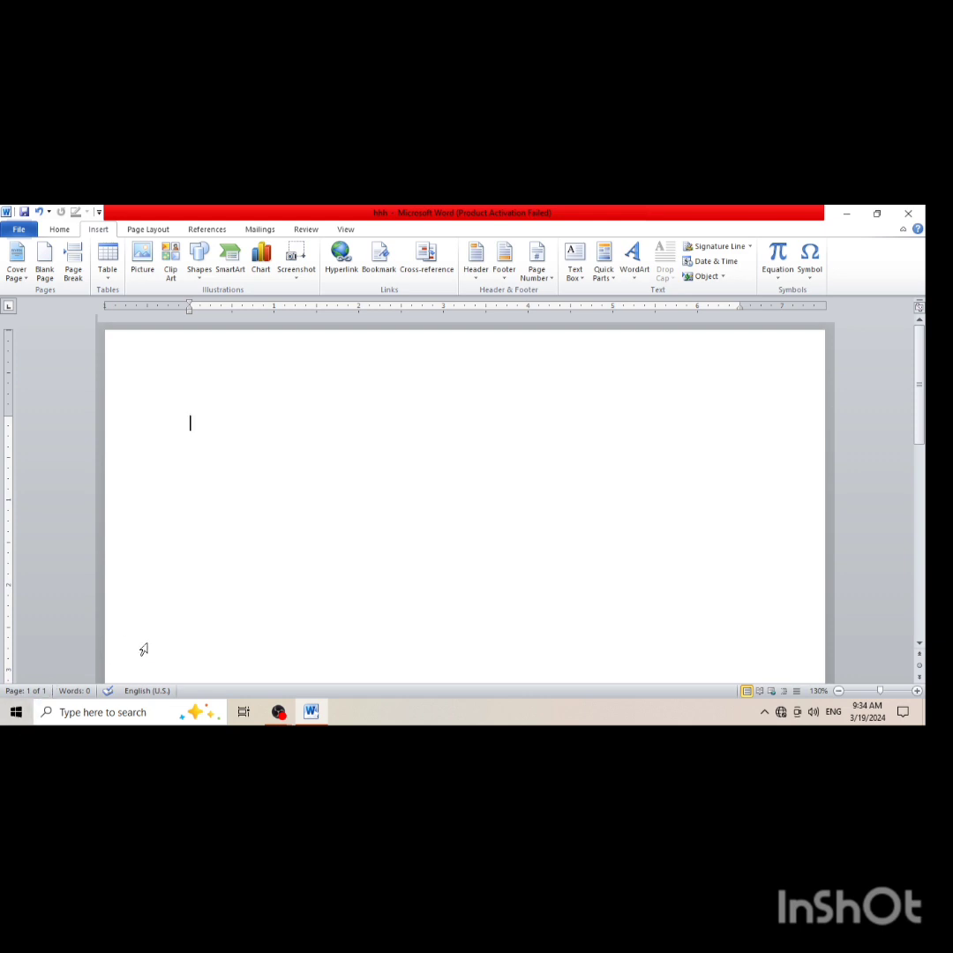
Extend the empty document to four pages with the Blank Page command
left_click(41, 271)
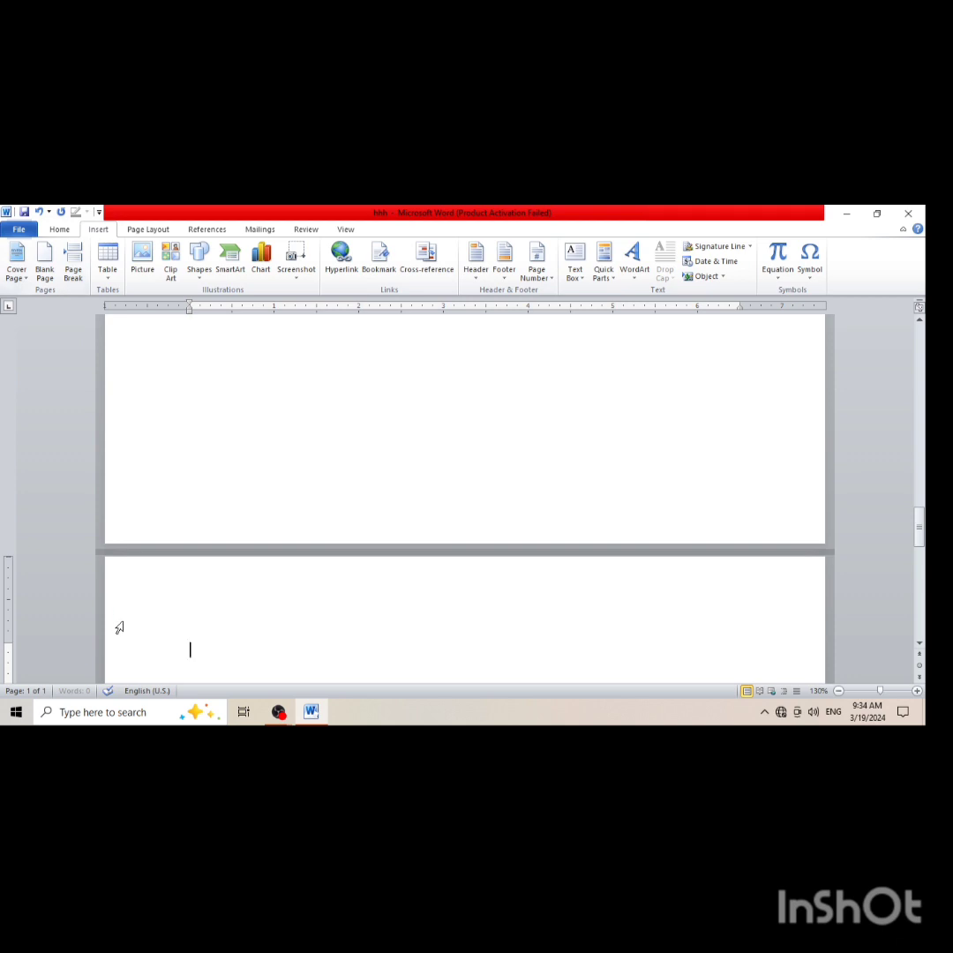
left_click(45, 259)
left_click(139, 598)
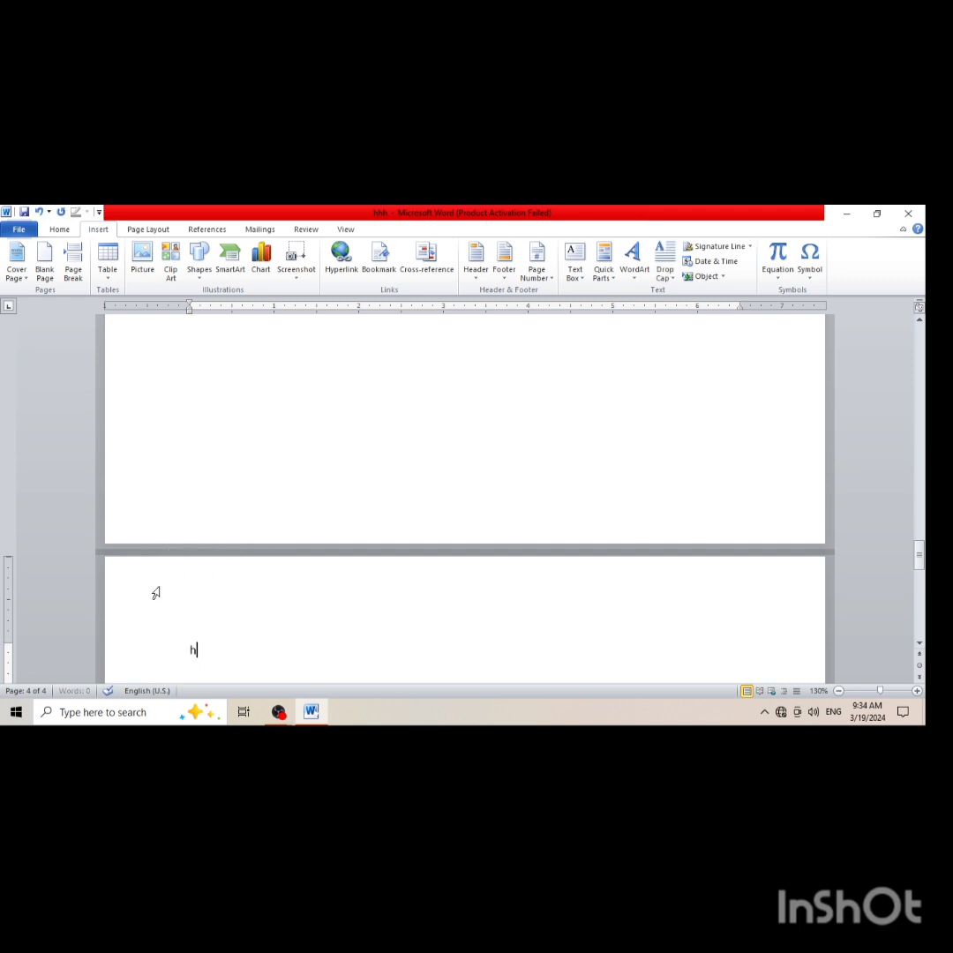
Enter Heading4 as the text at the start of page 4
type("heading1")
scroll(840, 600, "down", 10)
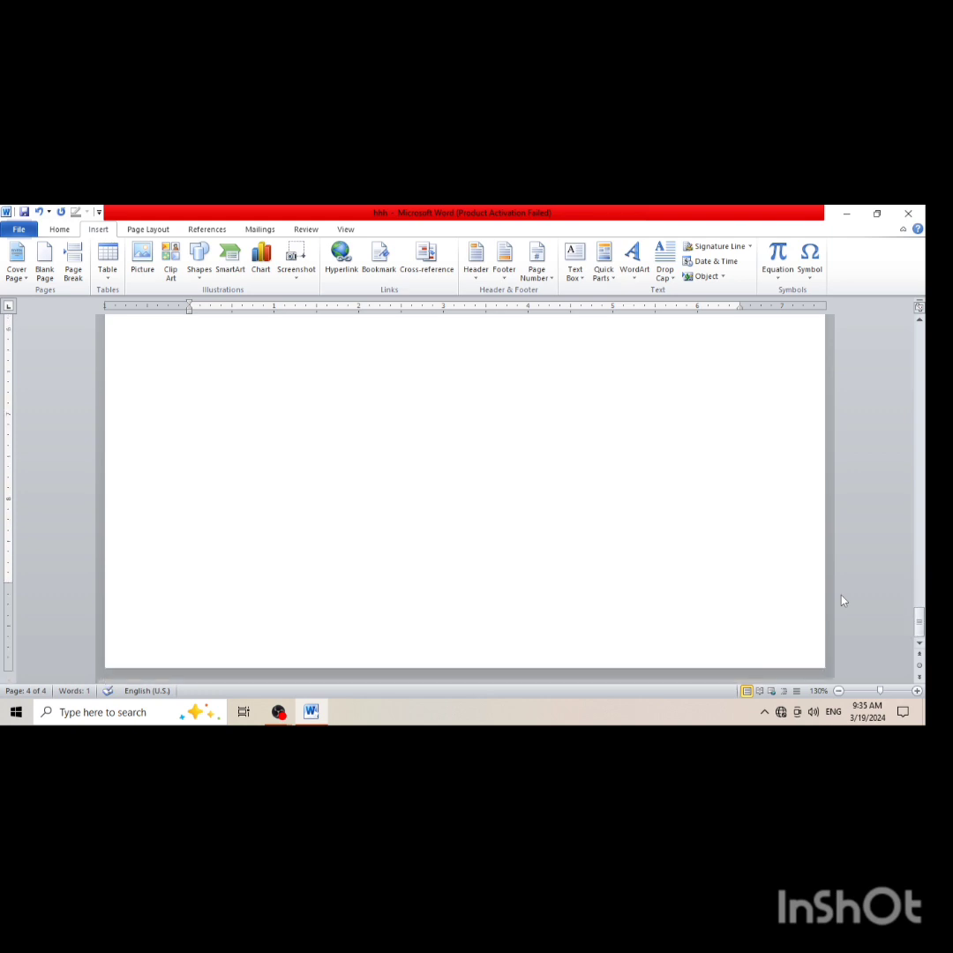
scroll(840, 600, "up", 10)
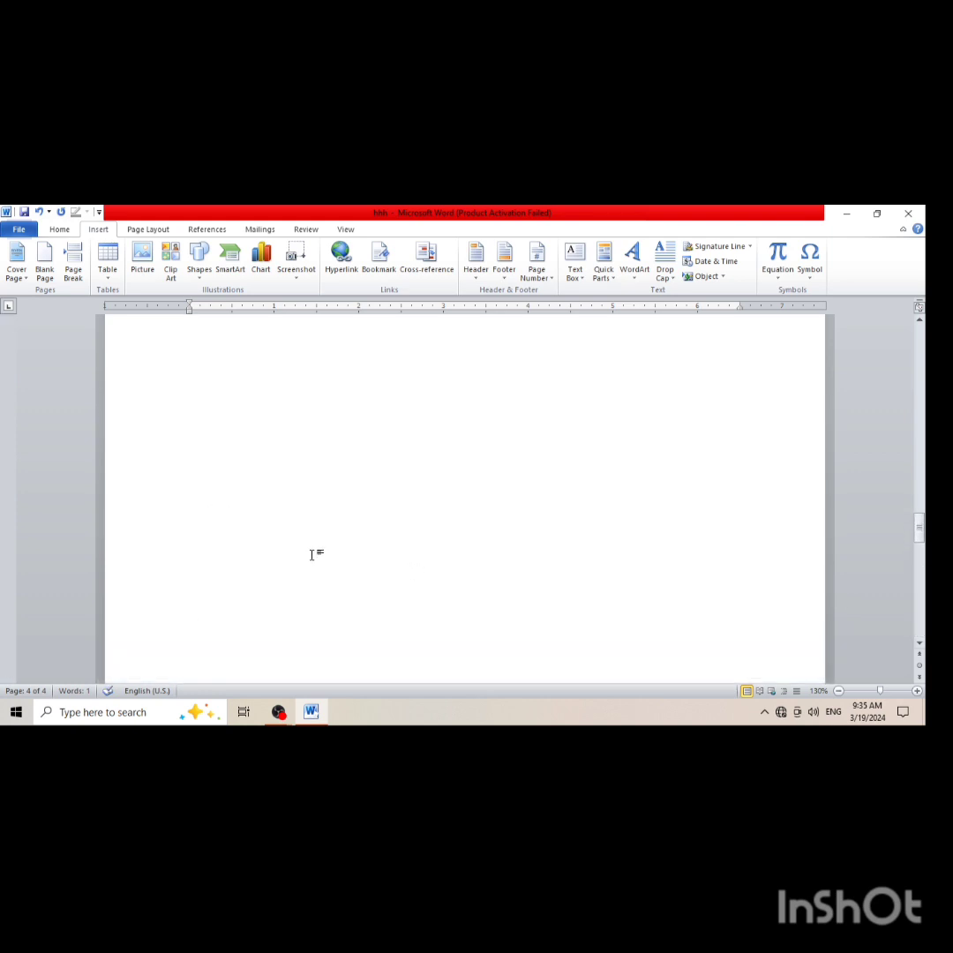
scroll(311, 554, "down", 3)
key("BackSpace")
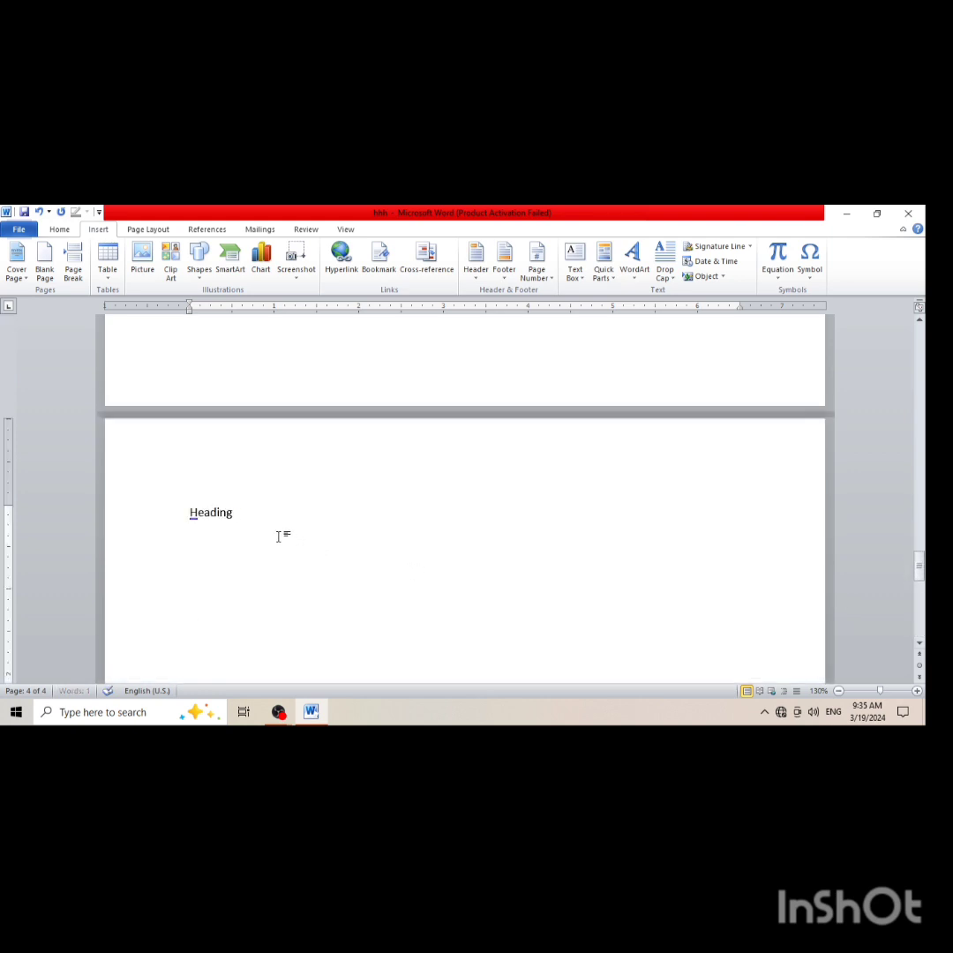
type("4")
Enter H3 as the heading text at the start of page 3
scroll(247, 528, "up", 6)
scroll(204, 486, "up", 5)
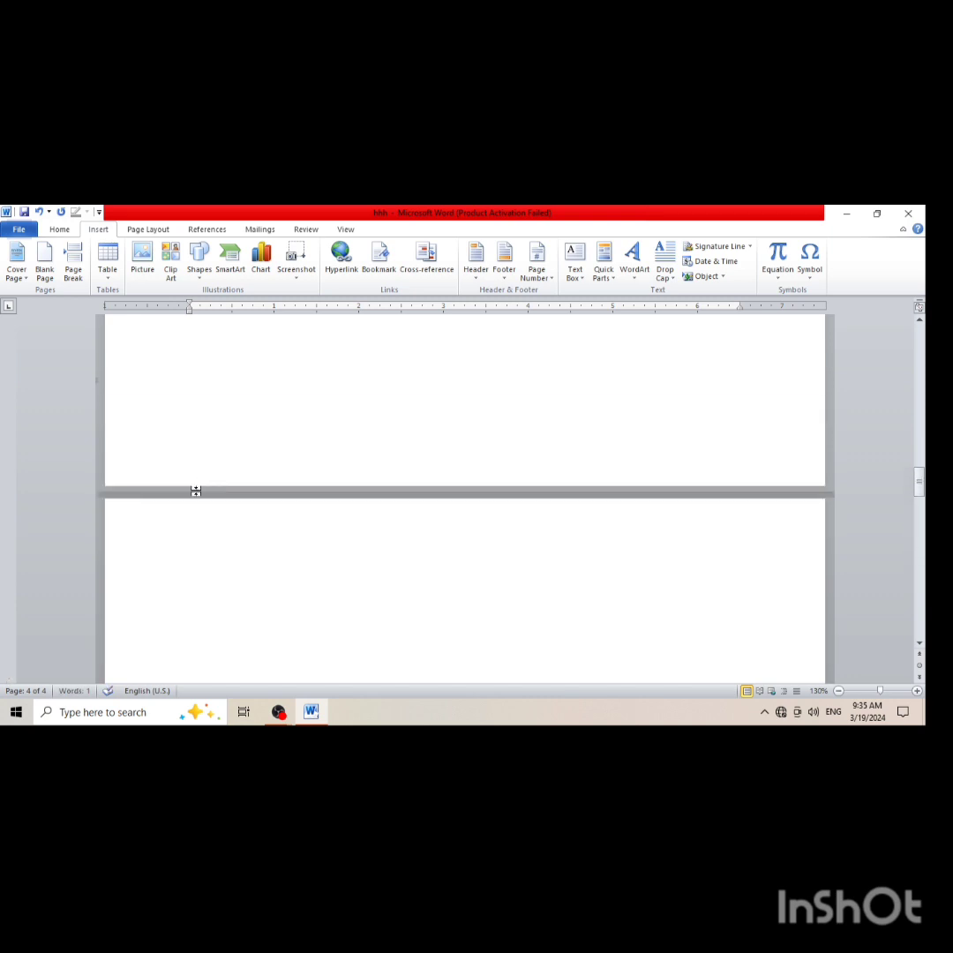
left_click(190, 525)
left_click(191, 591)
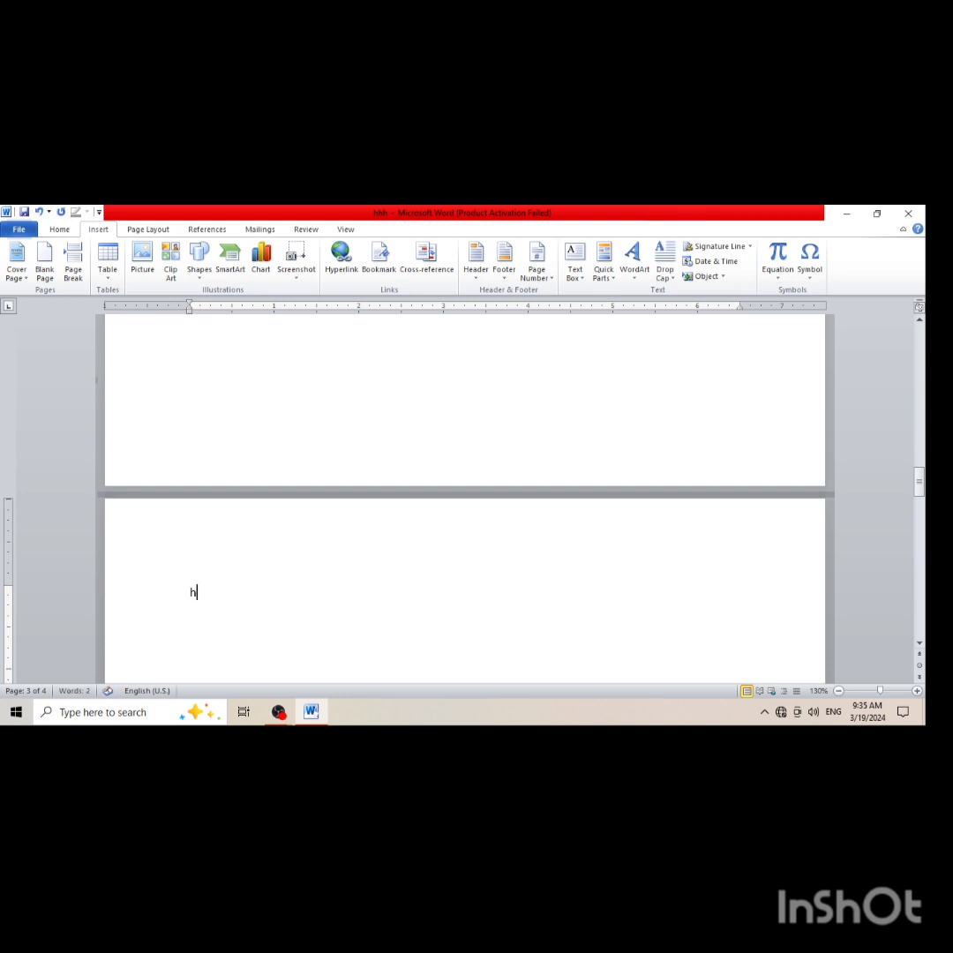
type("H3")
Enter H2 as the heading text at the start of page 2
scroll(188, 528, "up", 10)
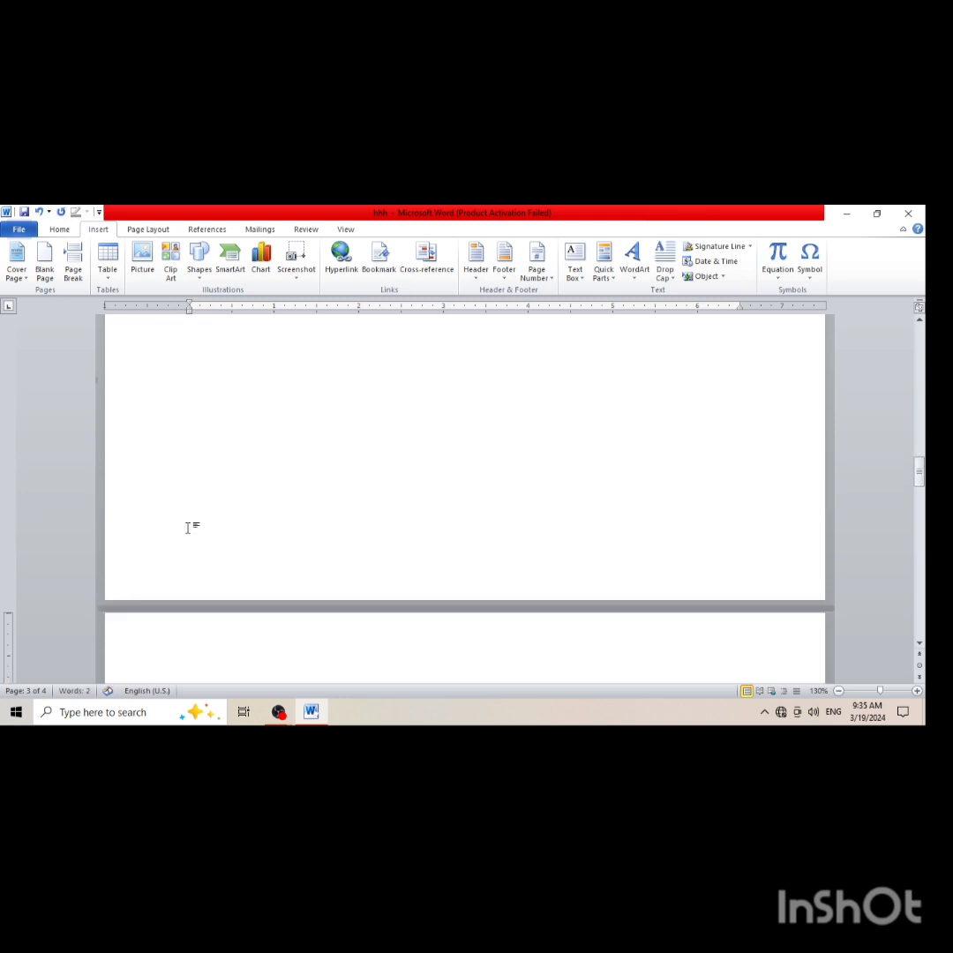
scroll(186, 522, "down", 3)
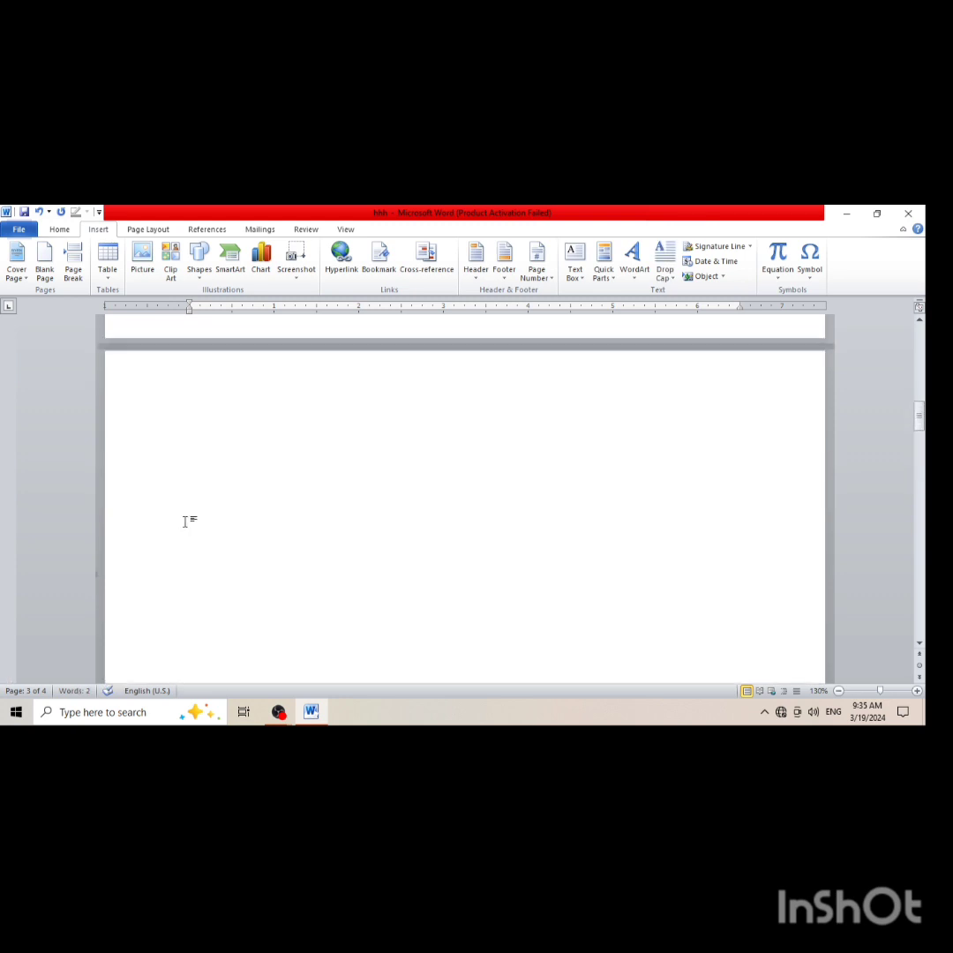
left_click(162, 371)
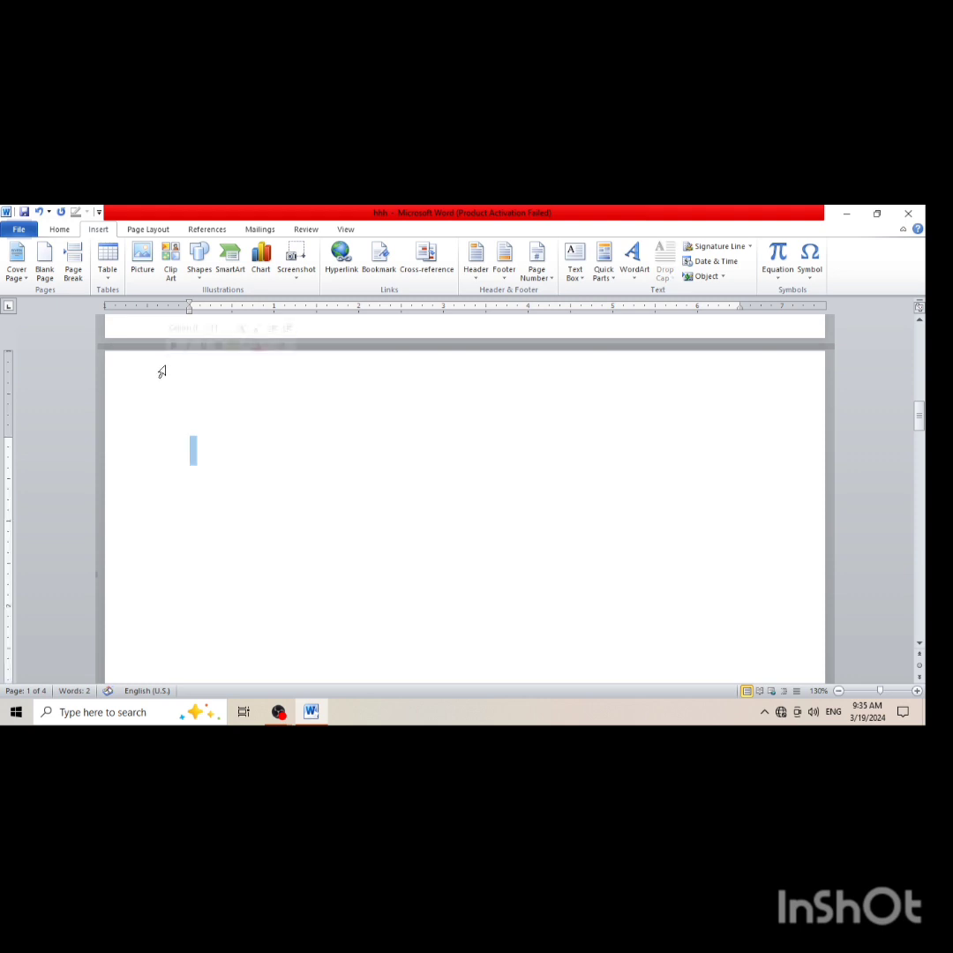
type("H2")
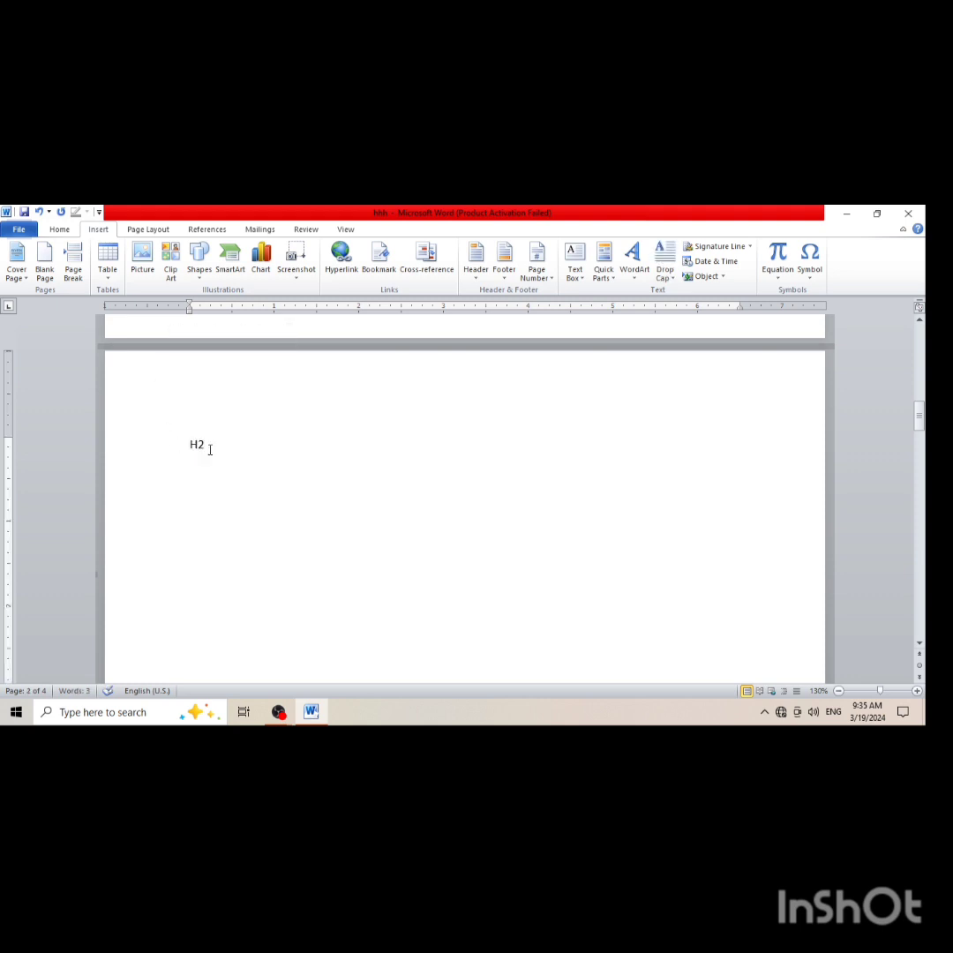
Apply the Heading 1 style to H2, H3 and Heading4 together by selecting all three page headings
left_click(174, 446)
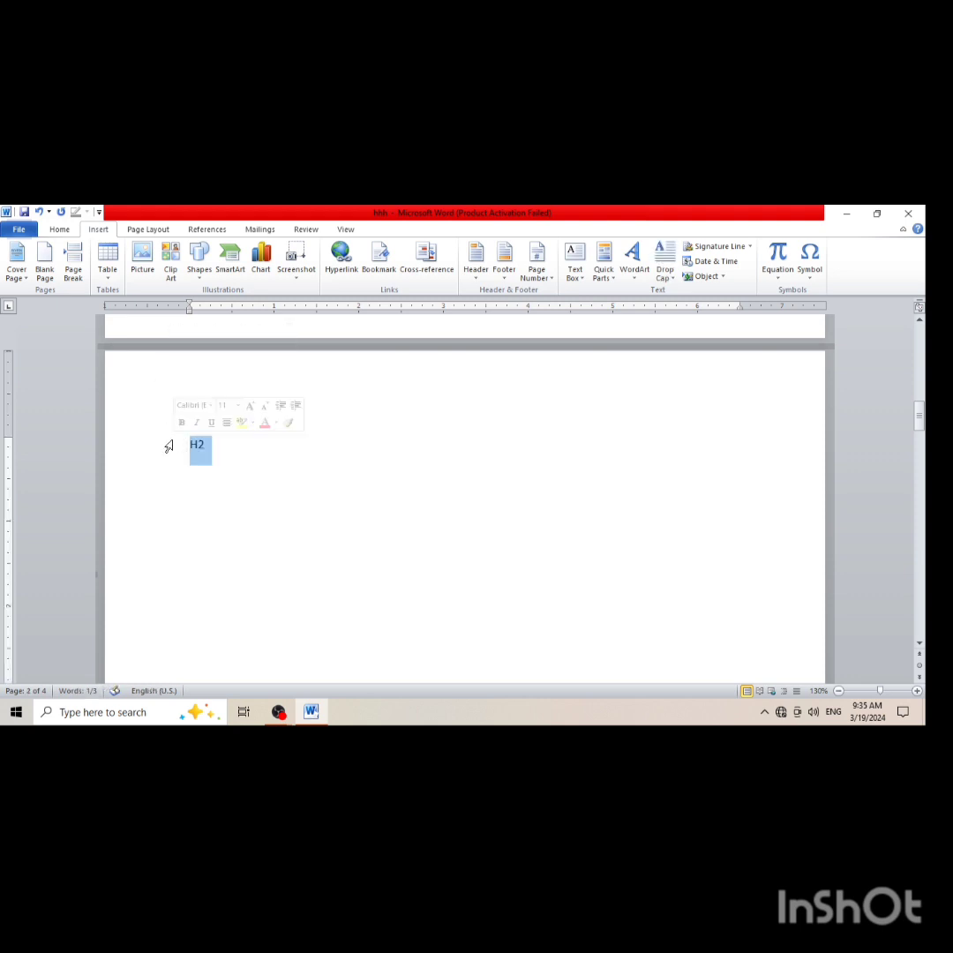
scroll(168, 446, "down", 15)
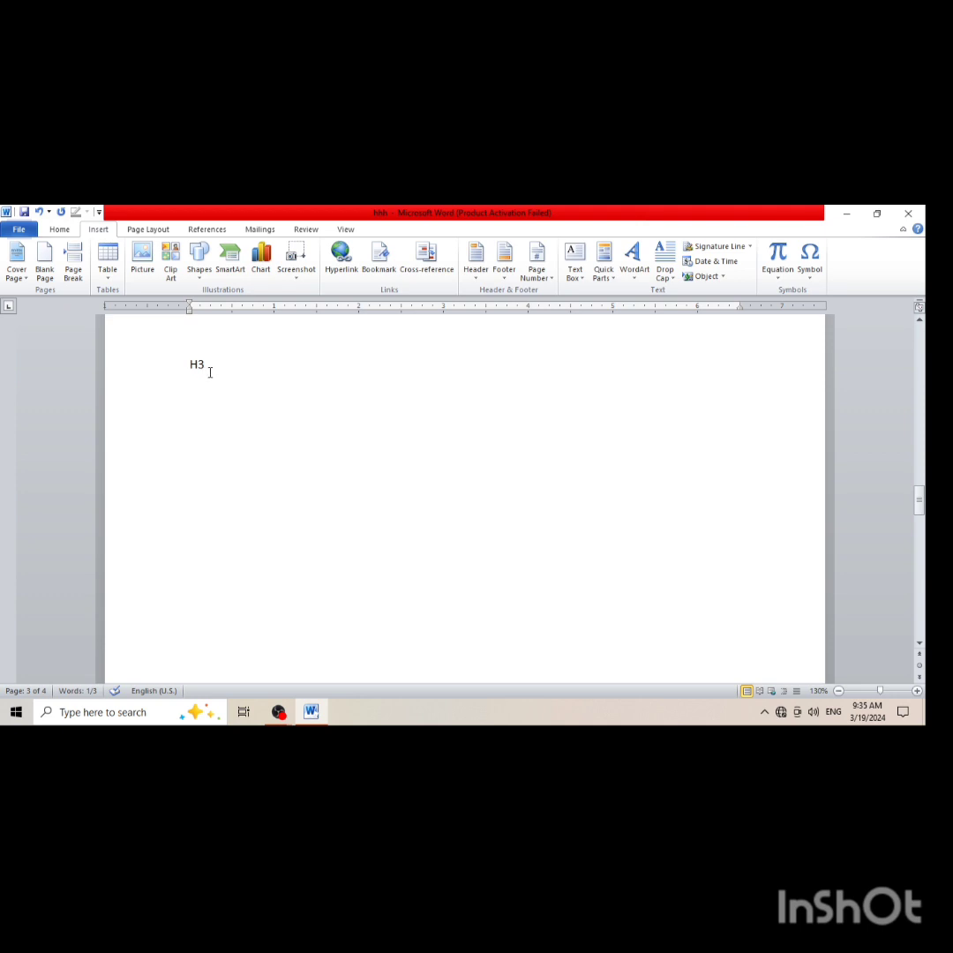
left_click_drag(210, 371, 178, 367)
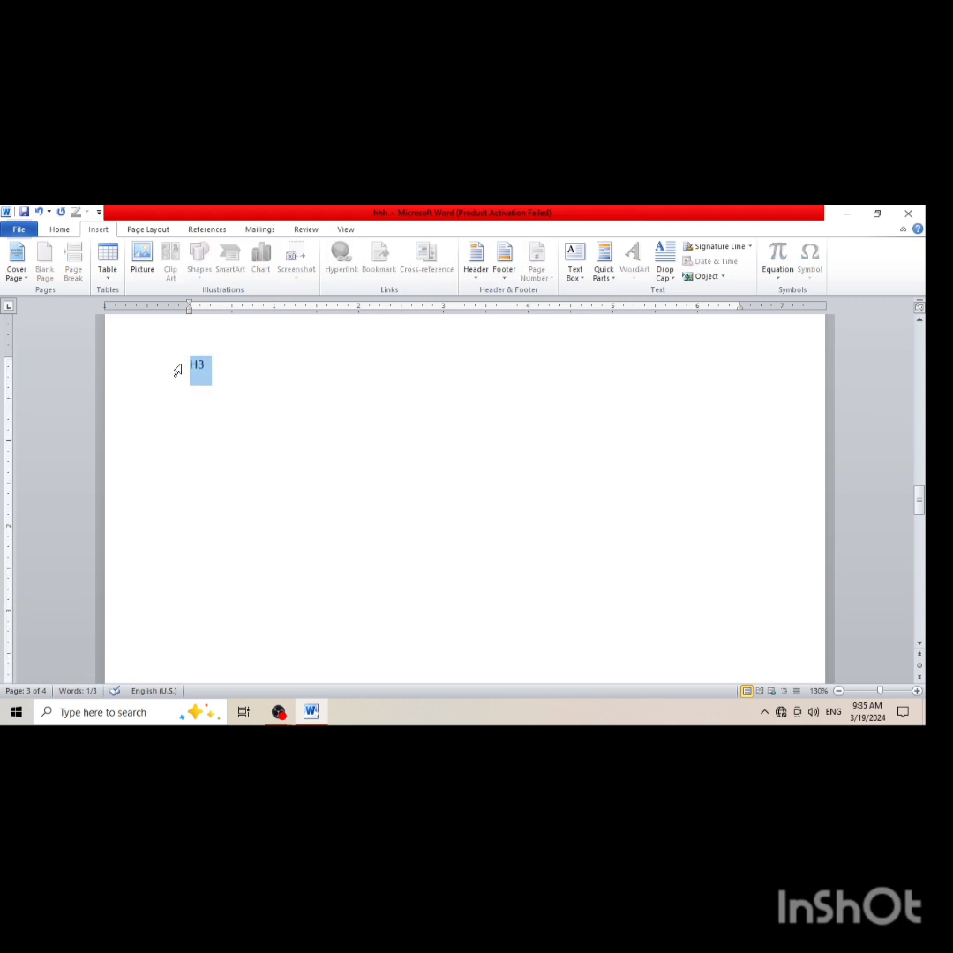
scroll(202, 423, "down", 6)
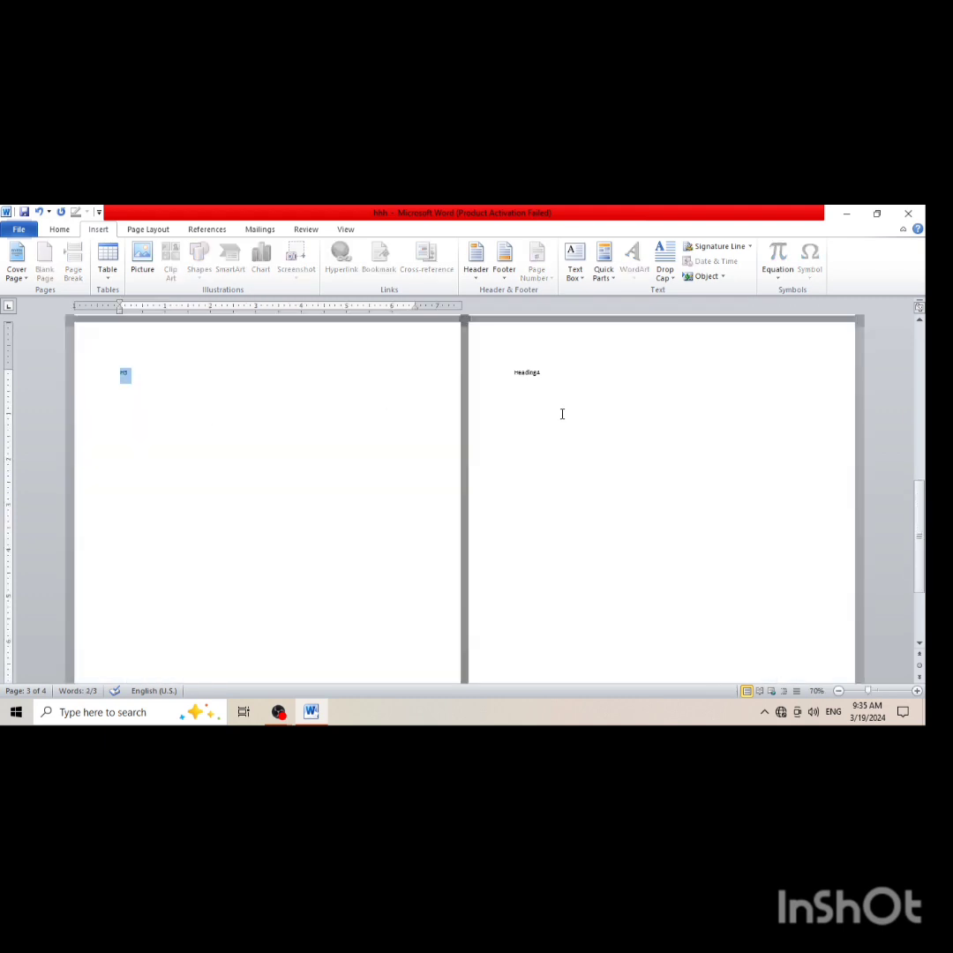
left_click_drag(543, 373, 512, 372)
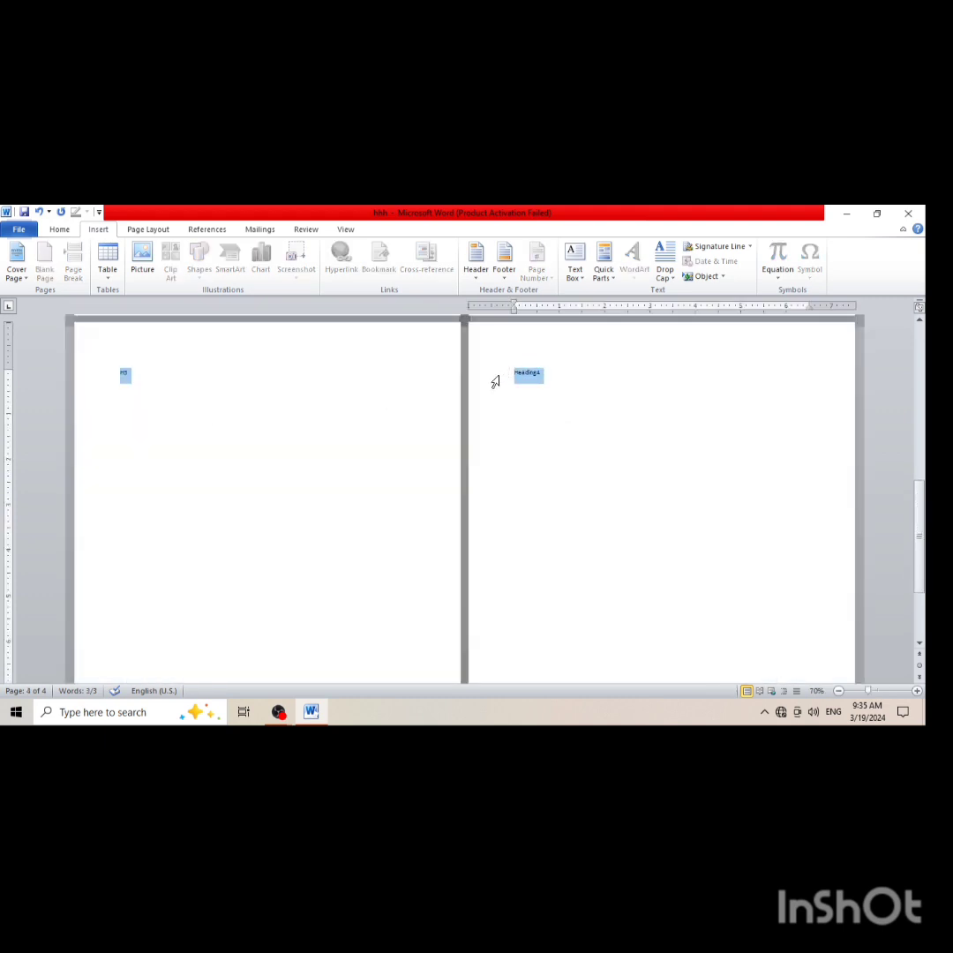
scroll(496, 385, "up", 4)
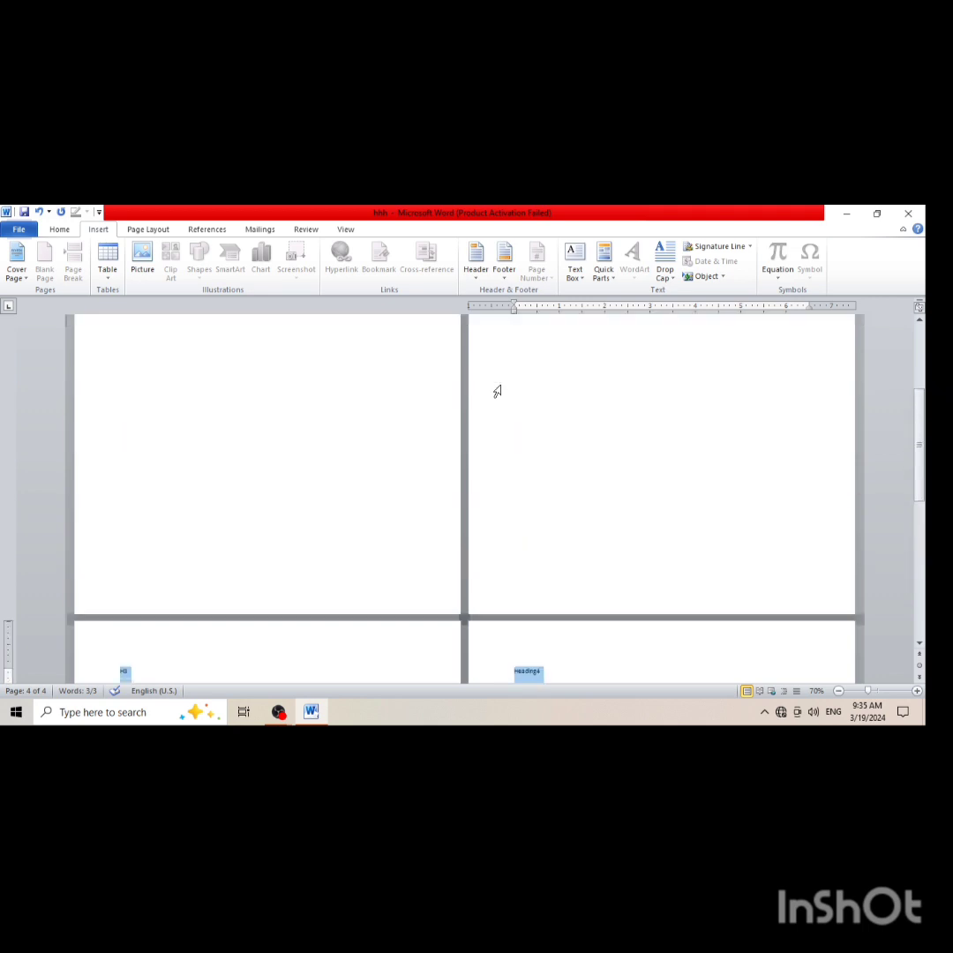
scroll(497, 391, "up", 3)
scroll(529, 374, "down", 6)
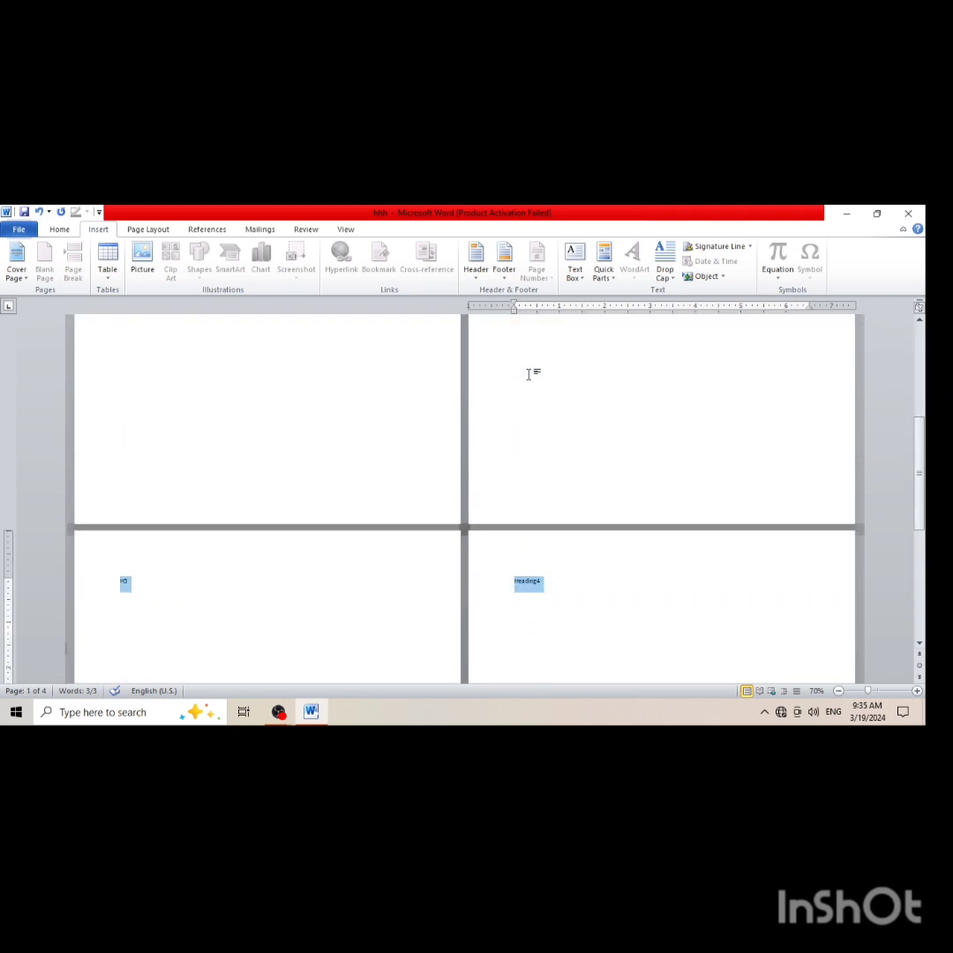
scroll(528, 376, "up", 6)
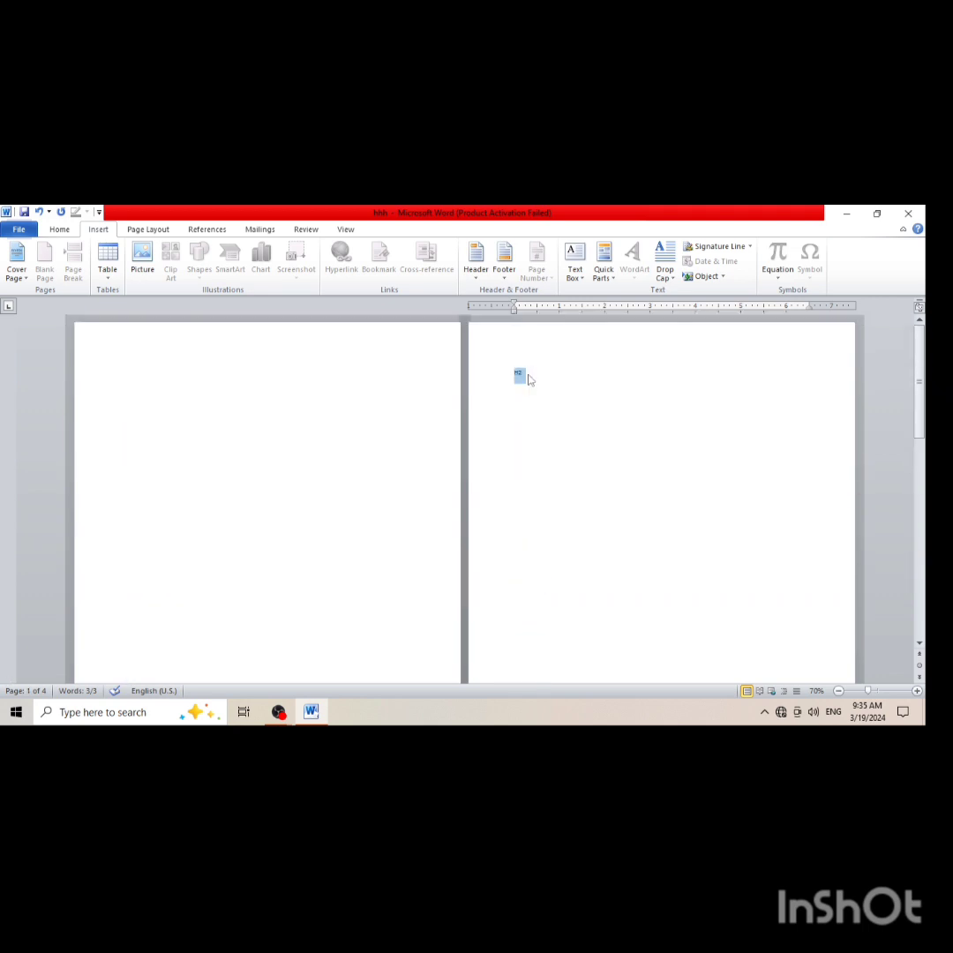
left_click(59, 229)
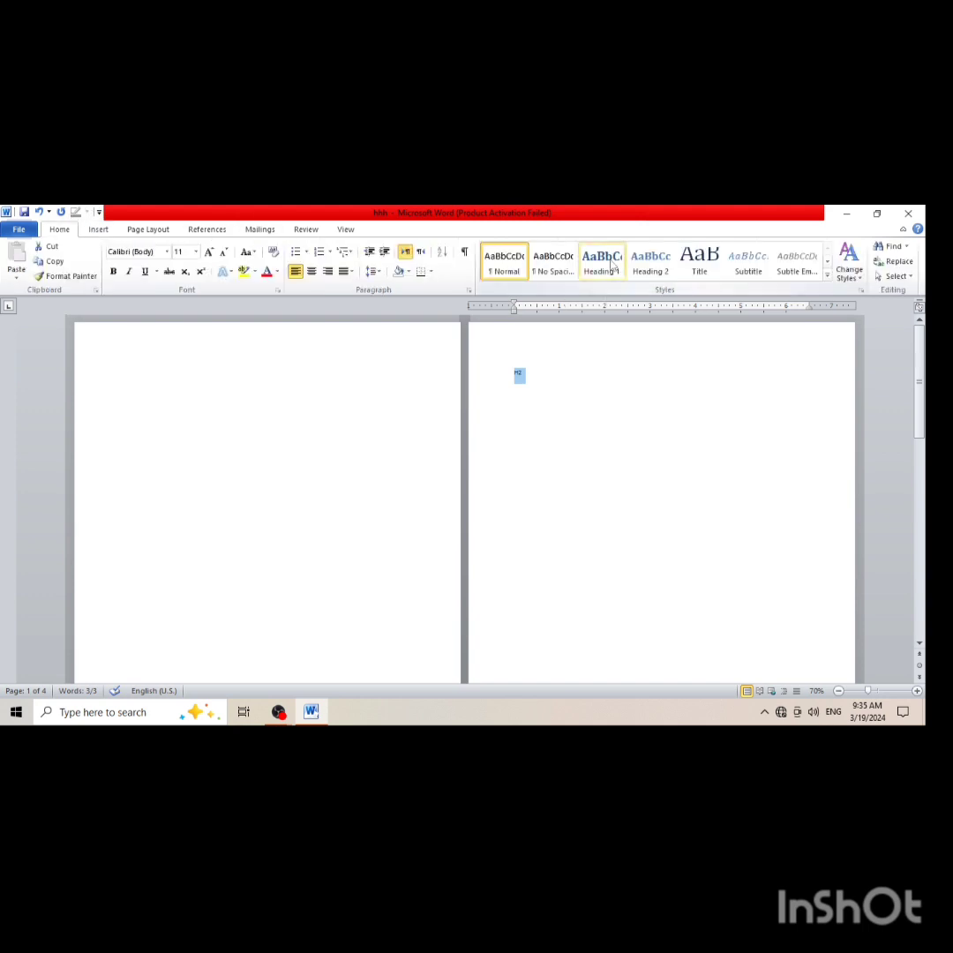
left_click(604, 265)
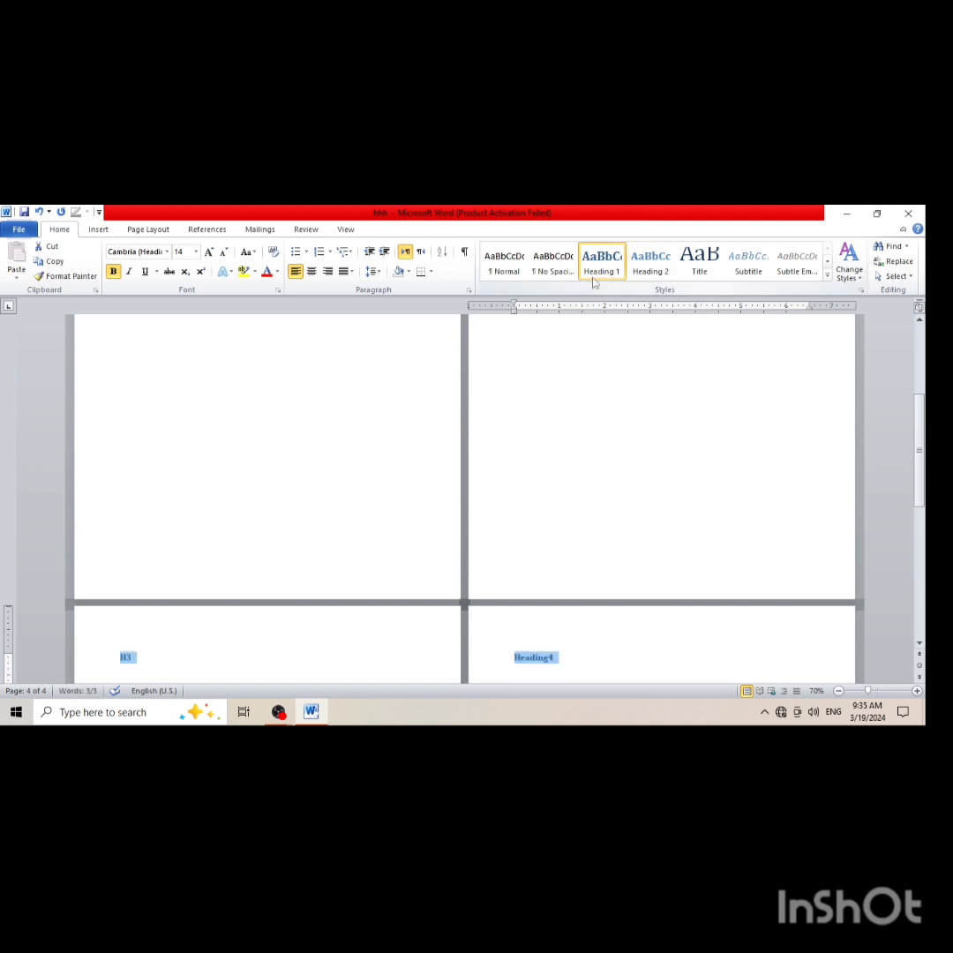
Enter the title Table of content on the empty first page, viewed at 100% zoom
left_click(98, 229)
scroll(155, 371, "down", 3)
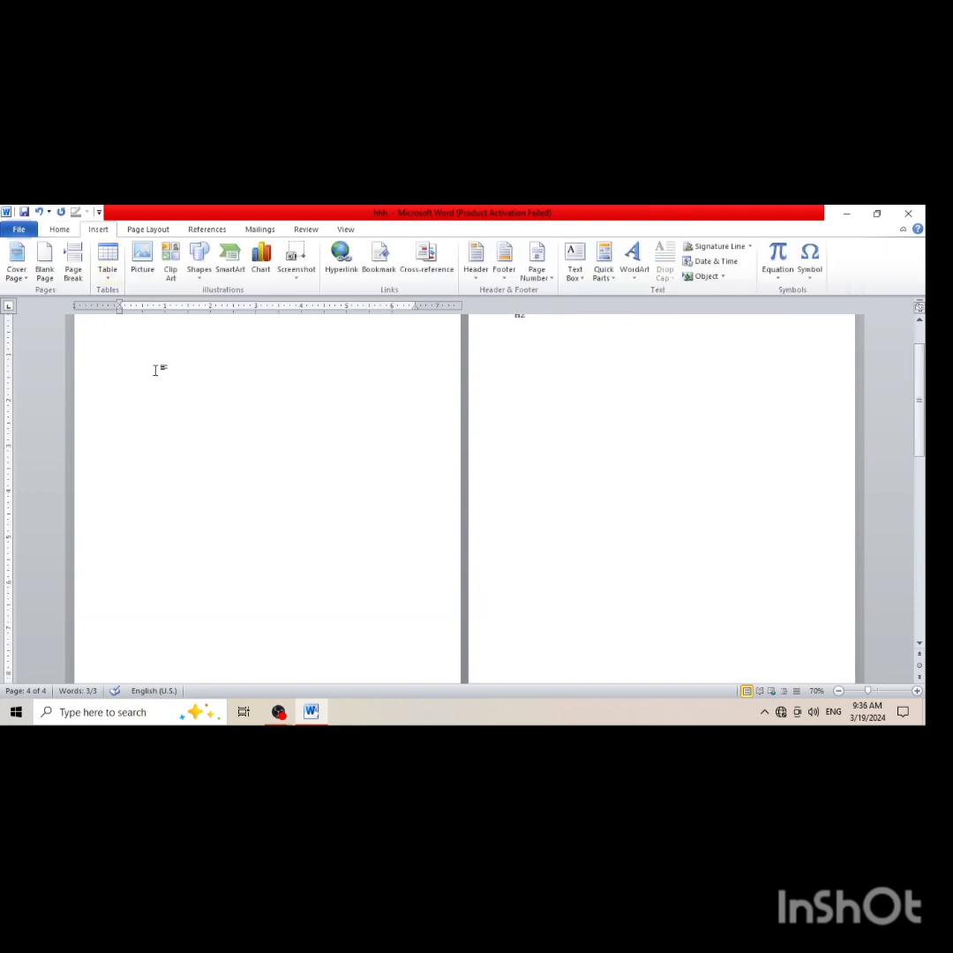
left_click(157, 372)
scroll(248, 411, "down", 3)
scroll(248, 410, "up", 5)
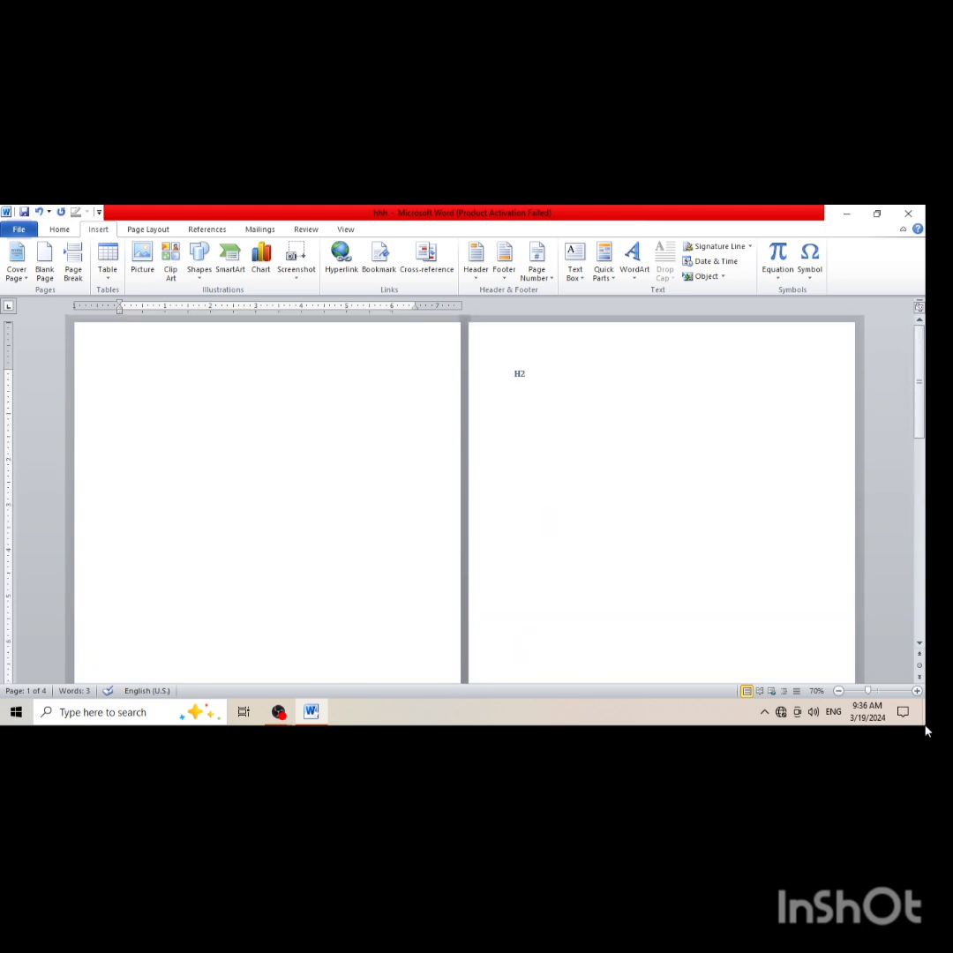
left_click(917, 690)
left_click(917, 691)
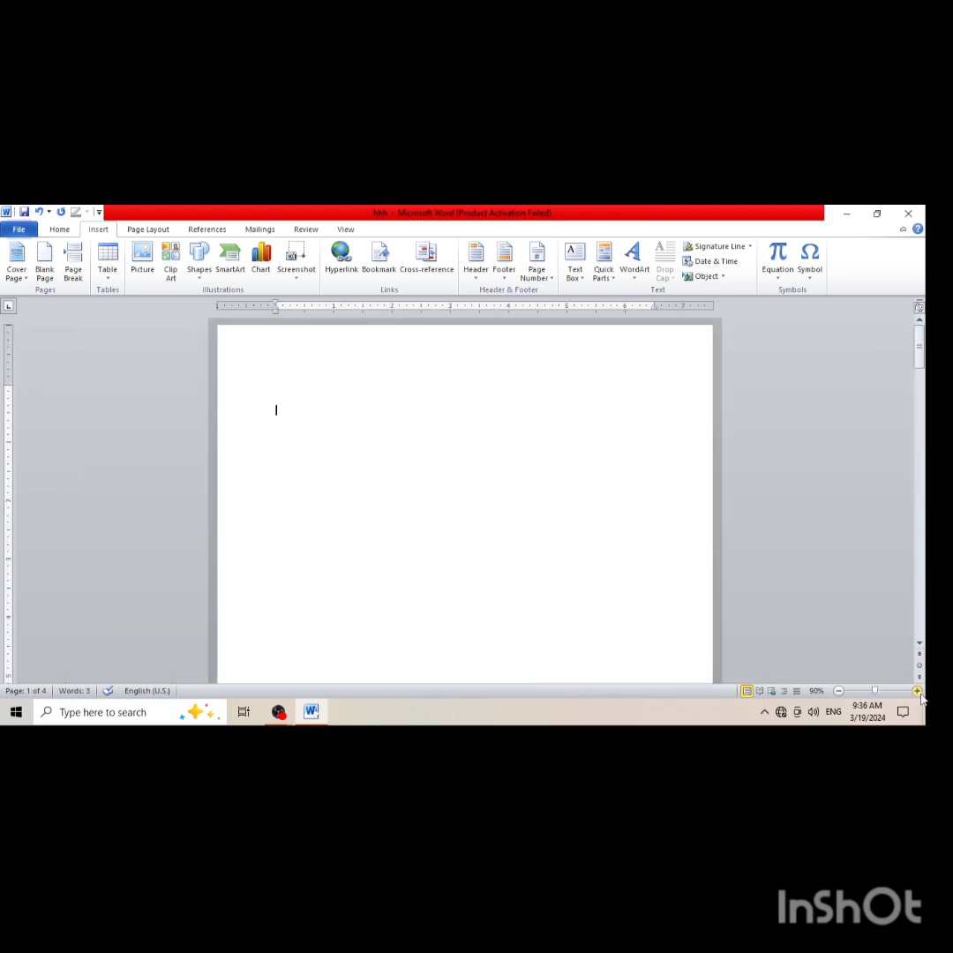
left_click(917, 691)
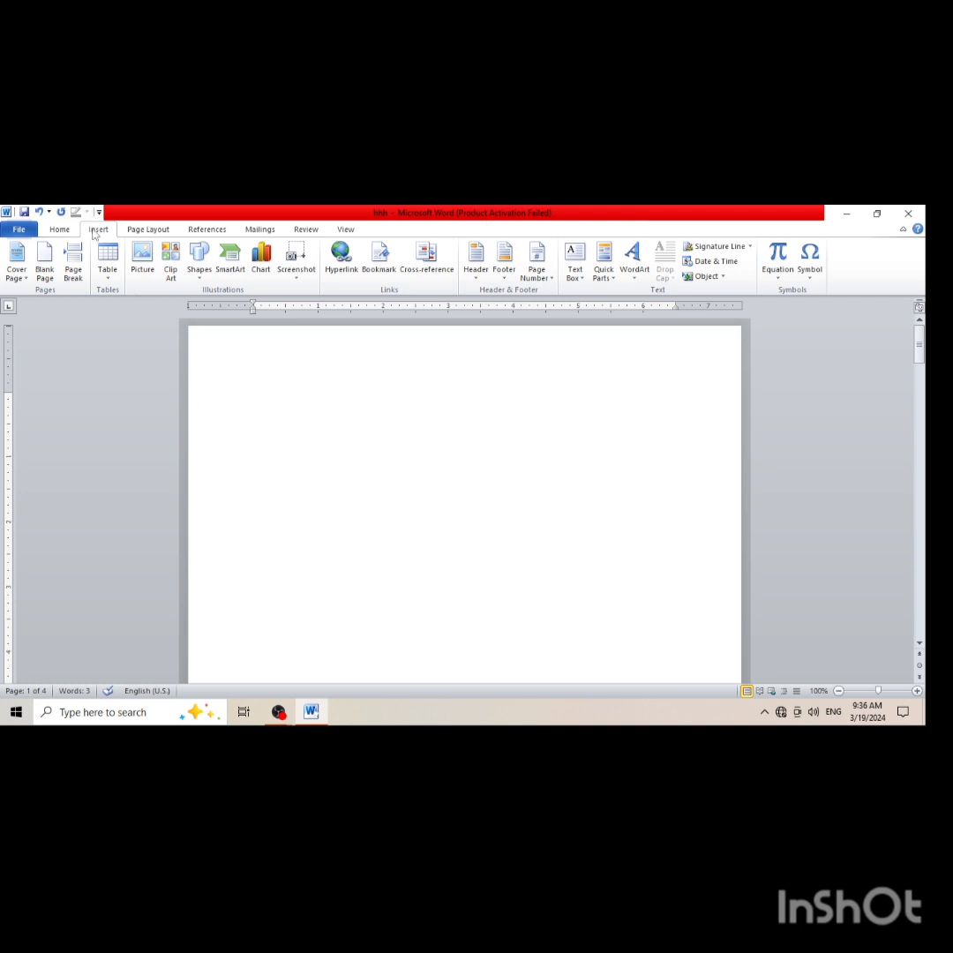
left_click(255, 420)
type("table of")
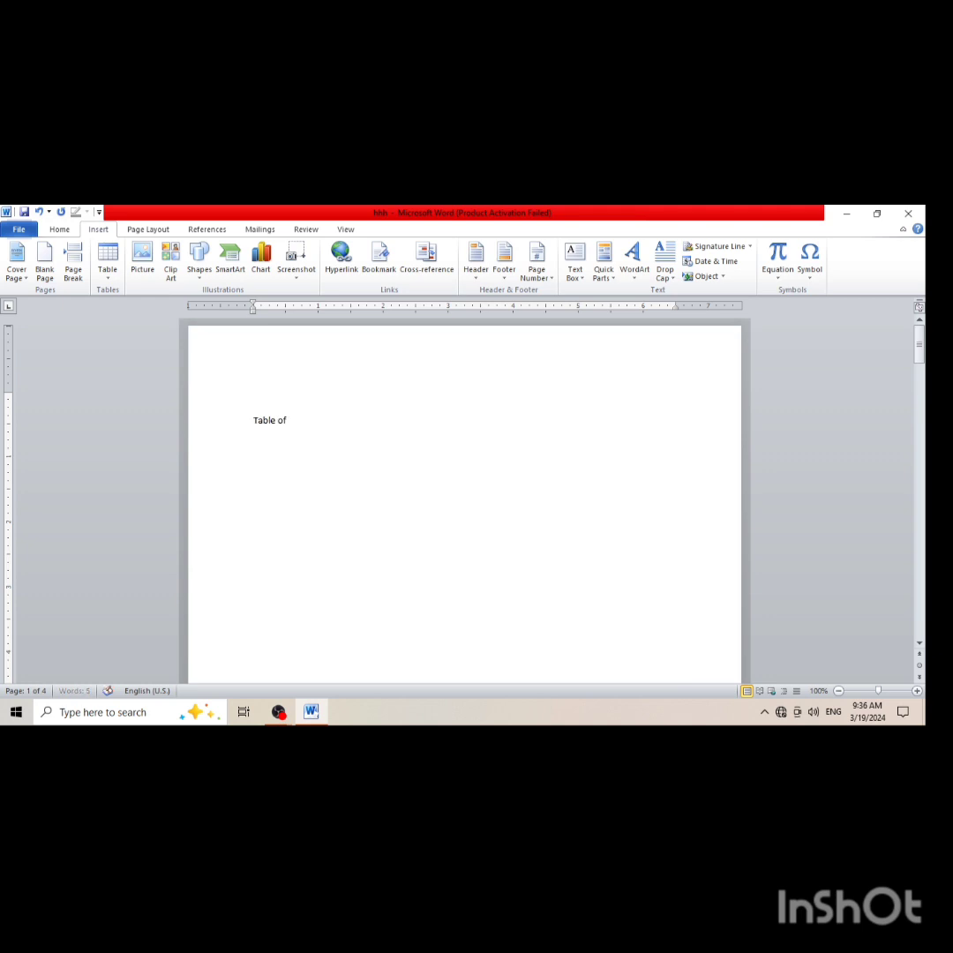
type(" content")
Format the Table of content title as bold, 18 pt and centered
left_click_drag(320, 421, 252, 393)
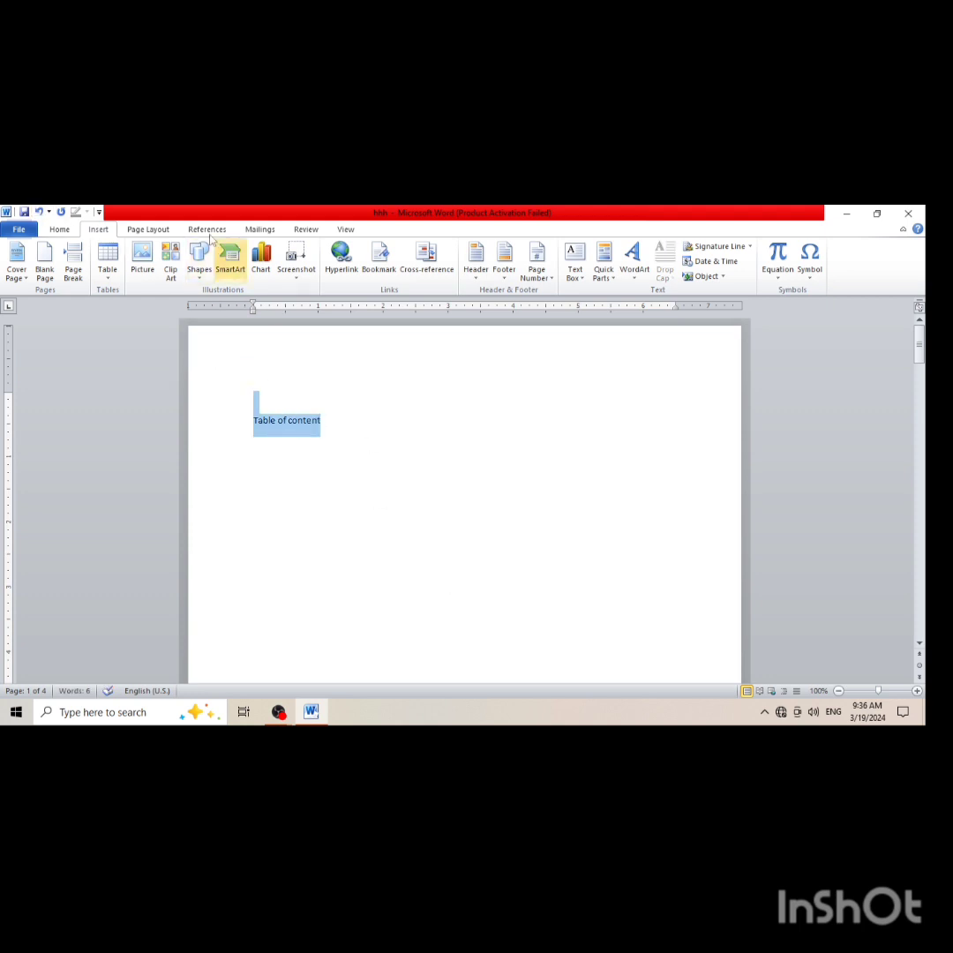
left_click(60, 230)
left_click(113, 271)
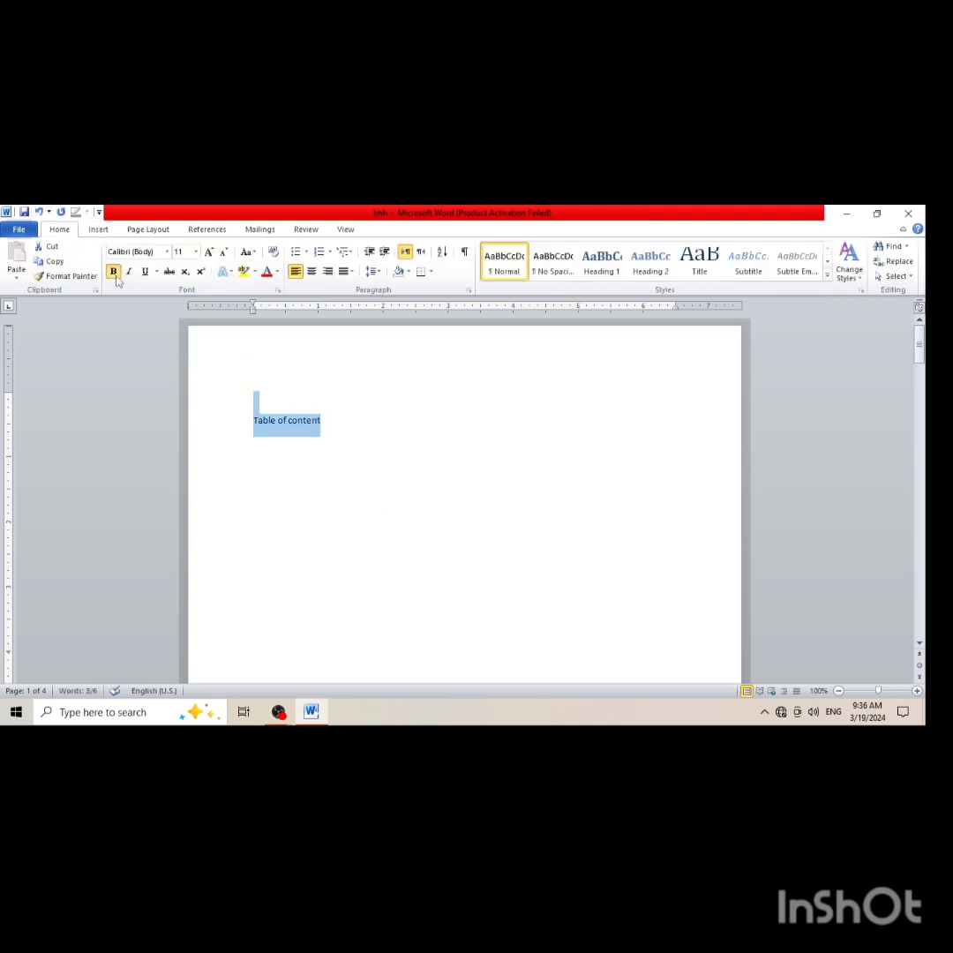
left_click(209, 251)
left_click(209, 252)
left_click(209, 251)
left_click(210, 252)
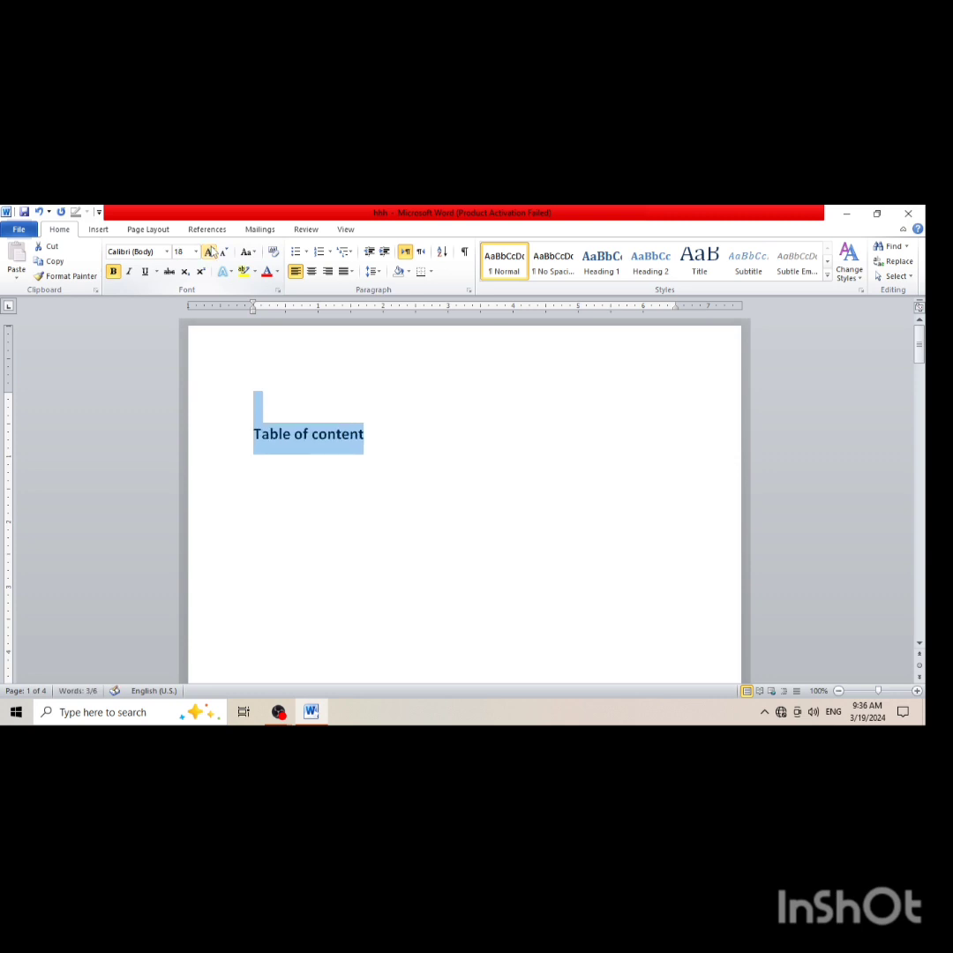
left_click(312, 271)
Insert a table of five columns and one row on the line below the Table of content title
left_click(465, 400)
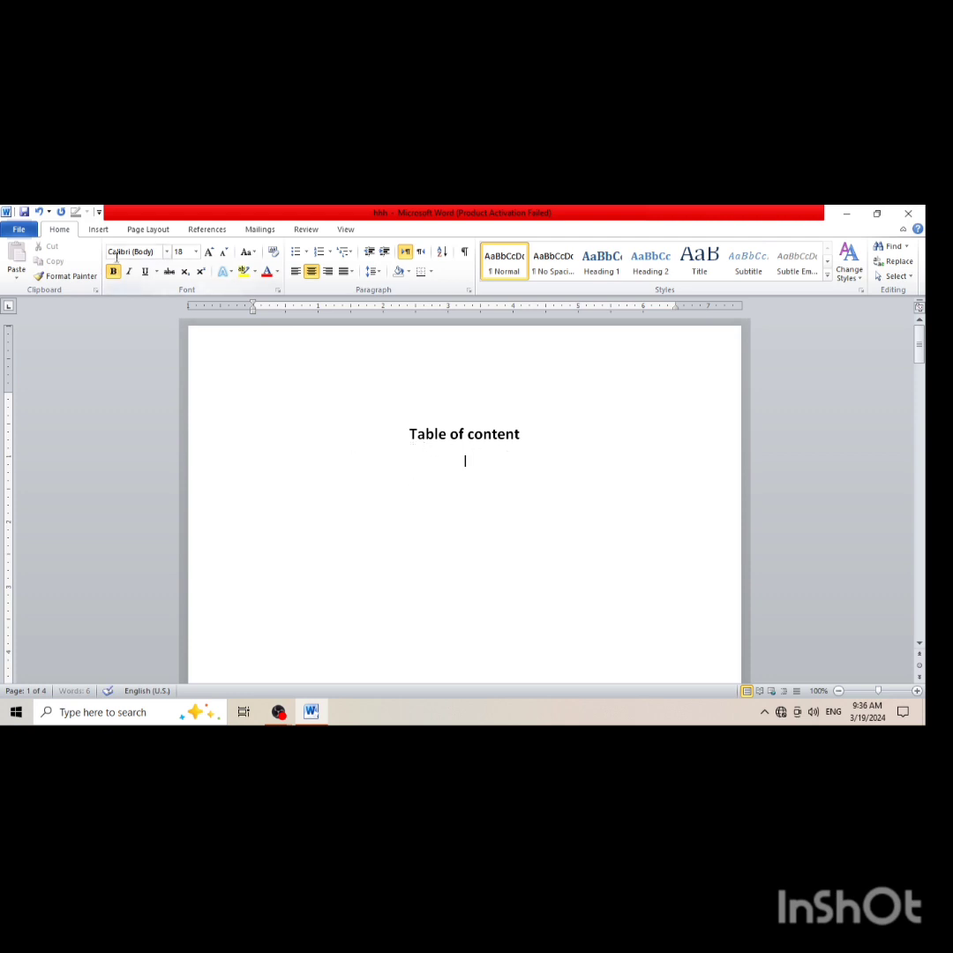
left_click(98, 229)
left_click(107, 259)
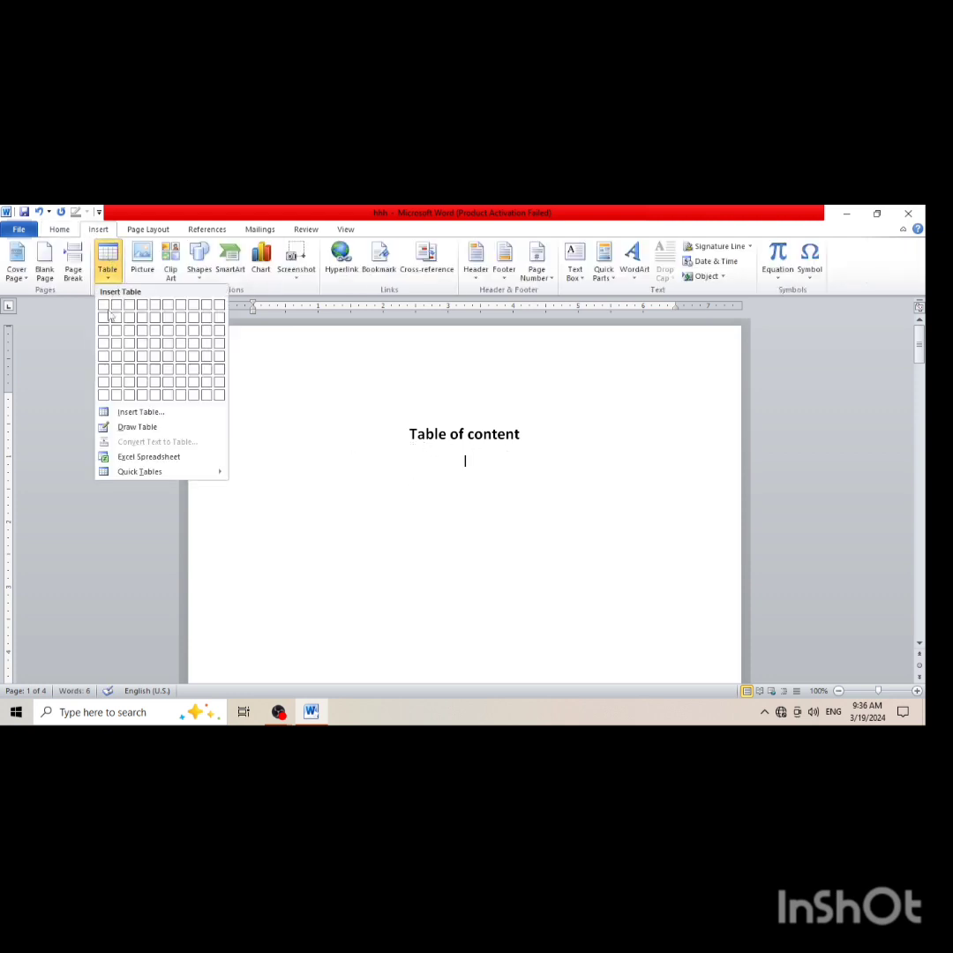
left_click(155, 306)
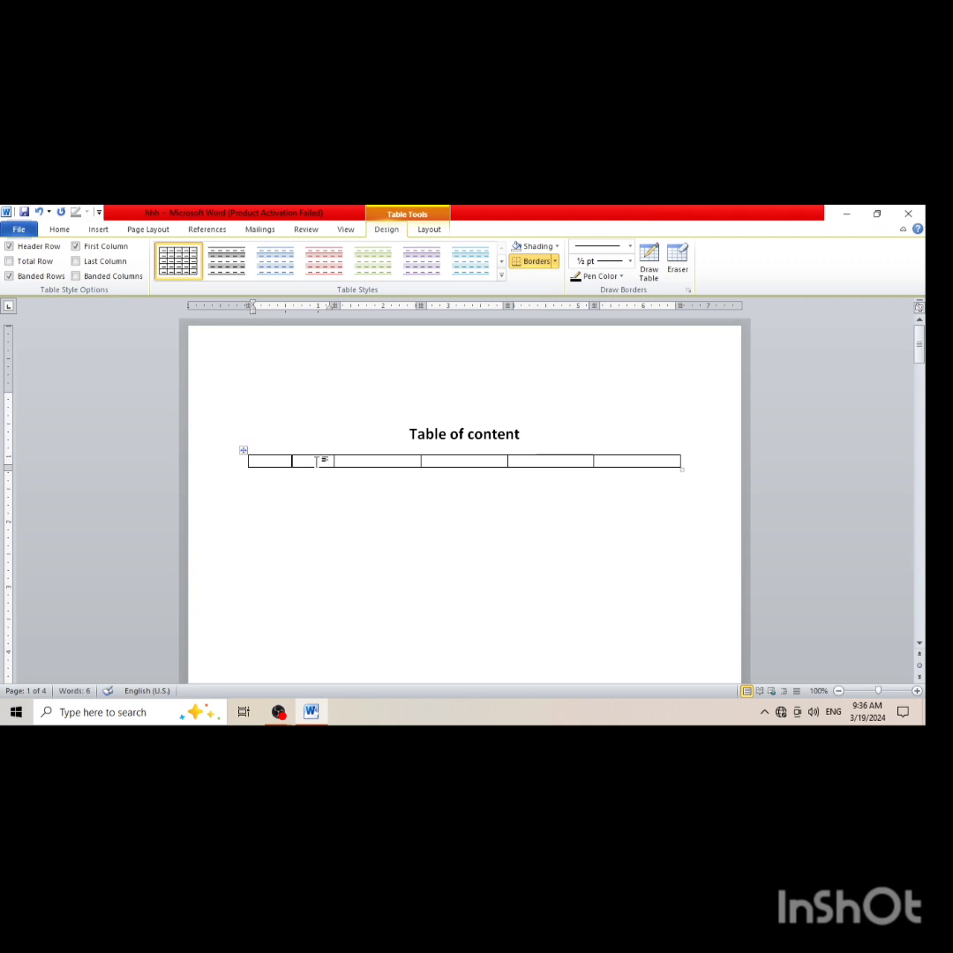
Fill the first three table cells with Sr no, H1 and H2
type("sr no")
left_click(359, 461)
type("H1")
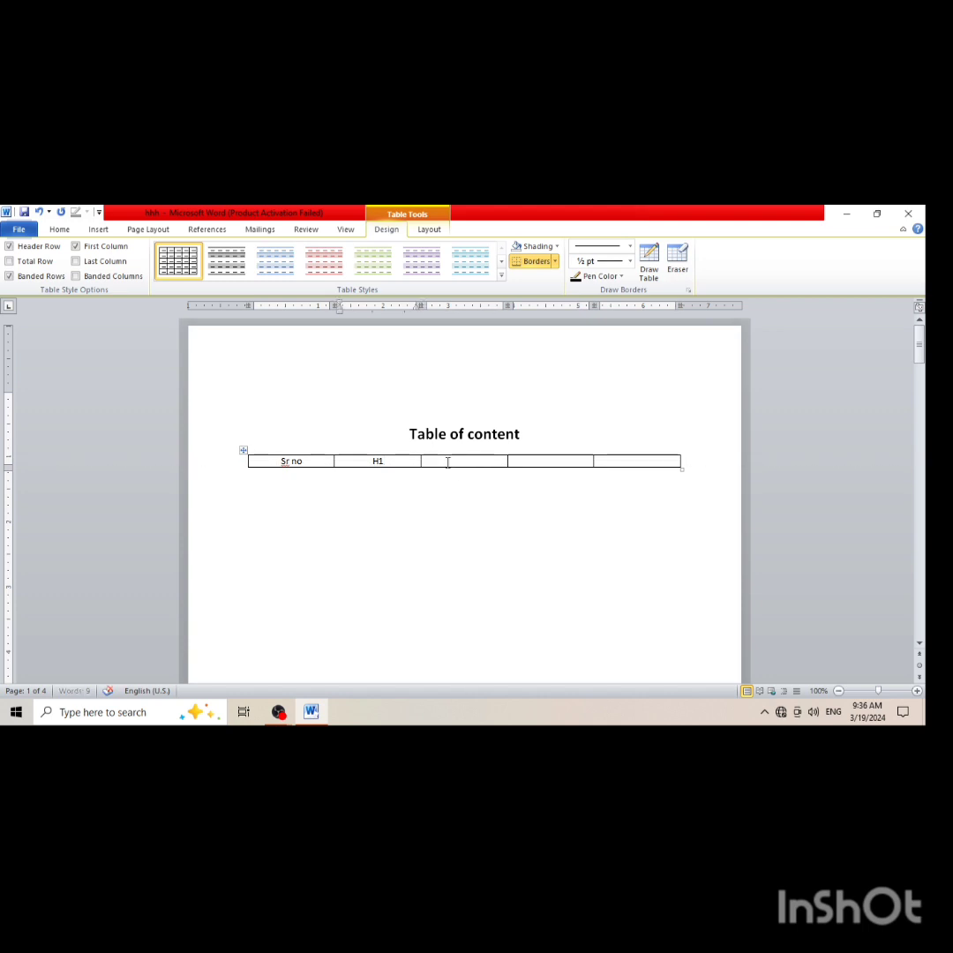
left_click(444, 461)
type("H2")
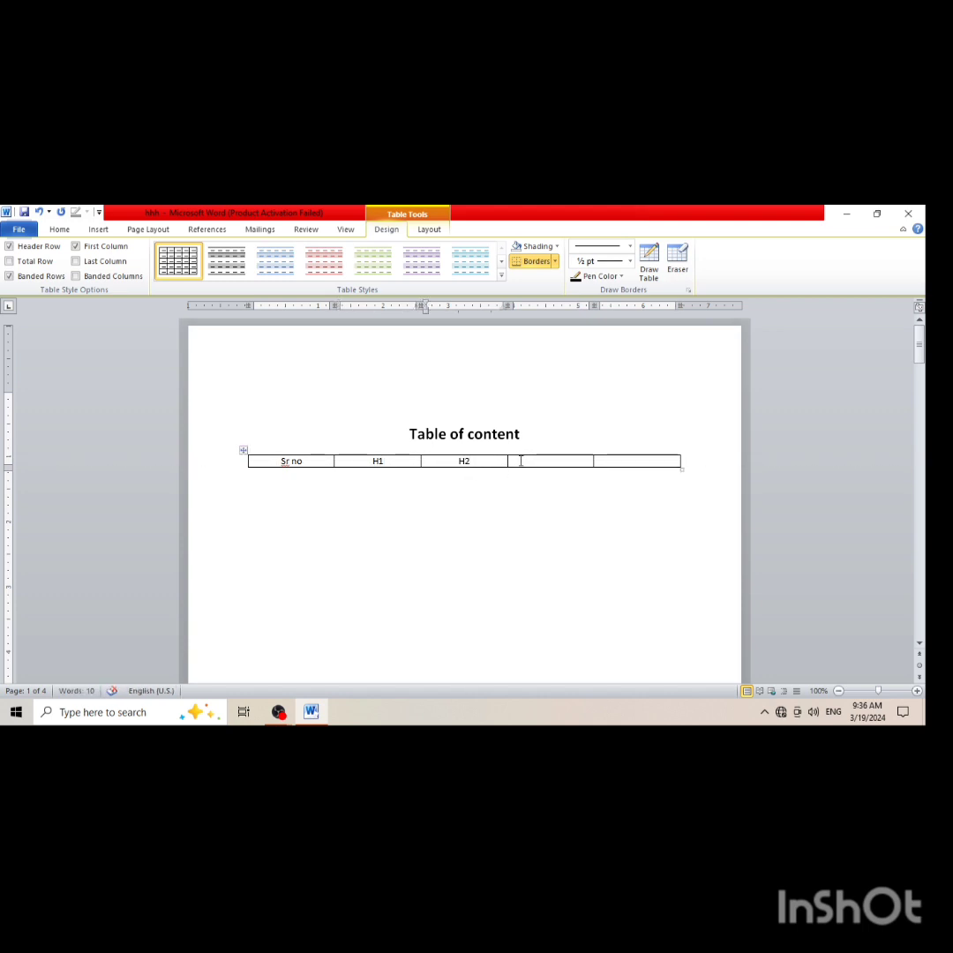
left_click(519, 460)
type("h")
key("BackSpace")
Compare the table with the headings on the pages and clear the H1 text from the second cell
scroll(526, 509, "down", 10)
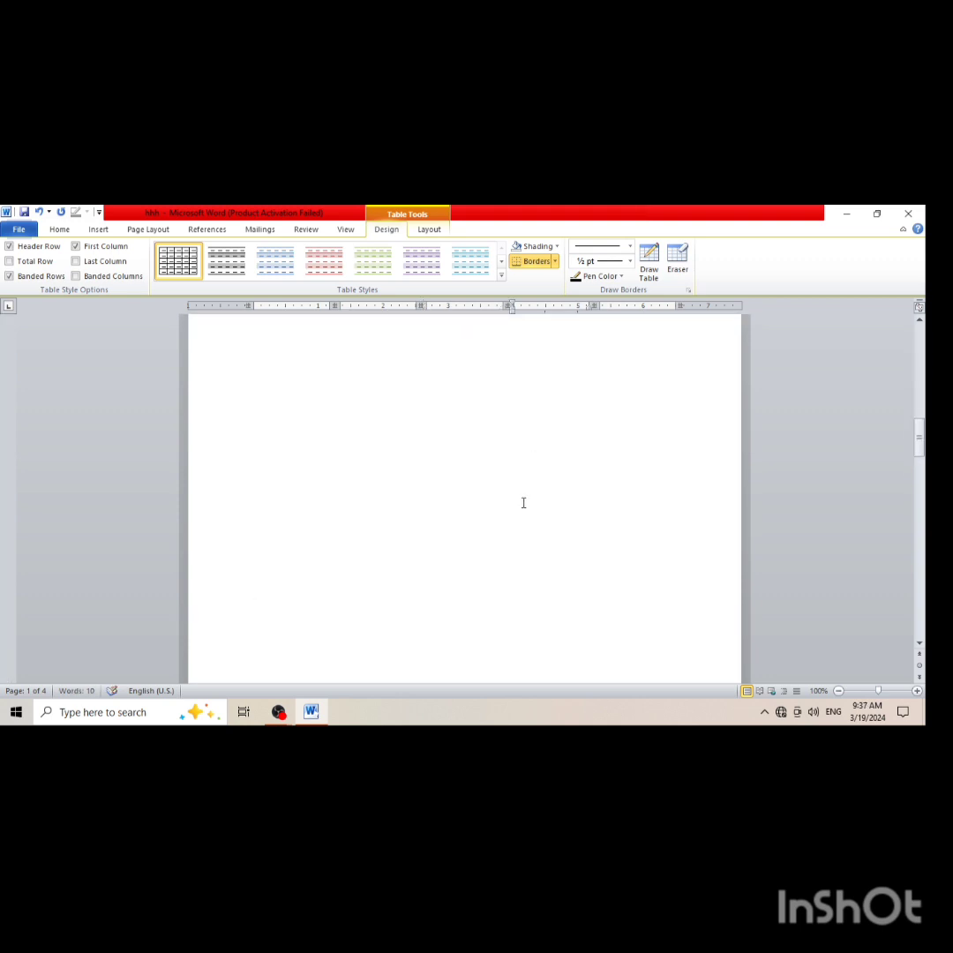
scroll(520, 499, "up", 10)
scroll(513, 488, "up", 5)
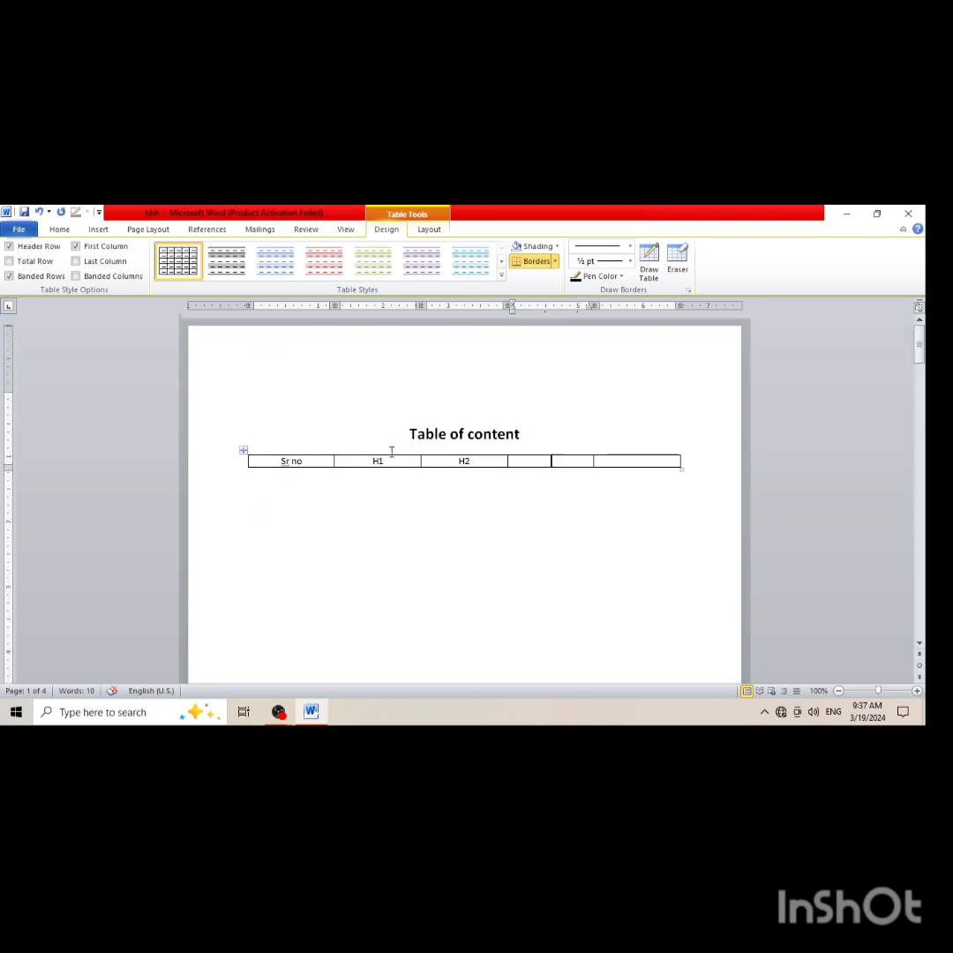
left_click(391, 460)
key("BackSpace")
key("BackSpace")
Enter H3 in the fourth table cell and Heading4 in the fifth
left_click(522, 460)
type("H3")
left_click(617, 468)
type("heading4")
Replace the H2 text in the contents table with a hyperlinked cross-reference to the heading text of H2
scroll(535, 445, "down", 20)
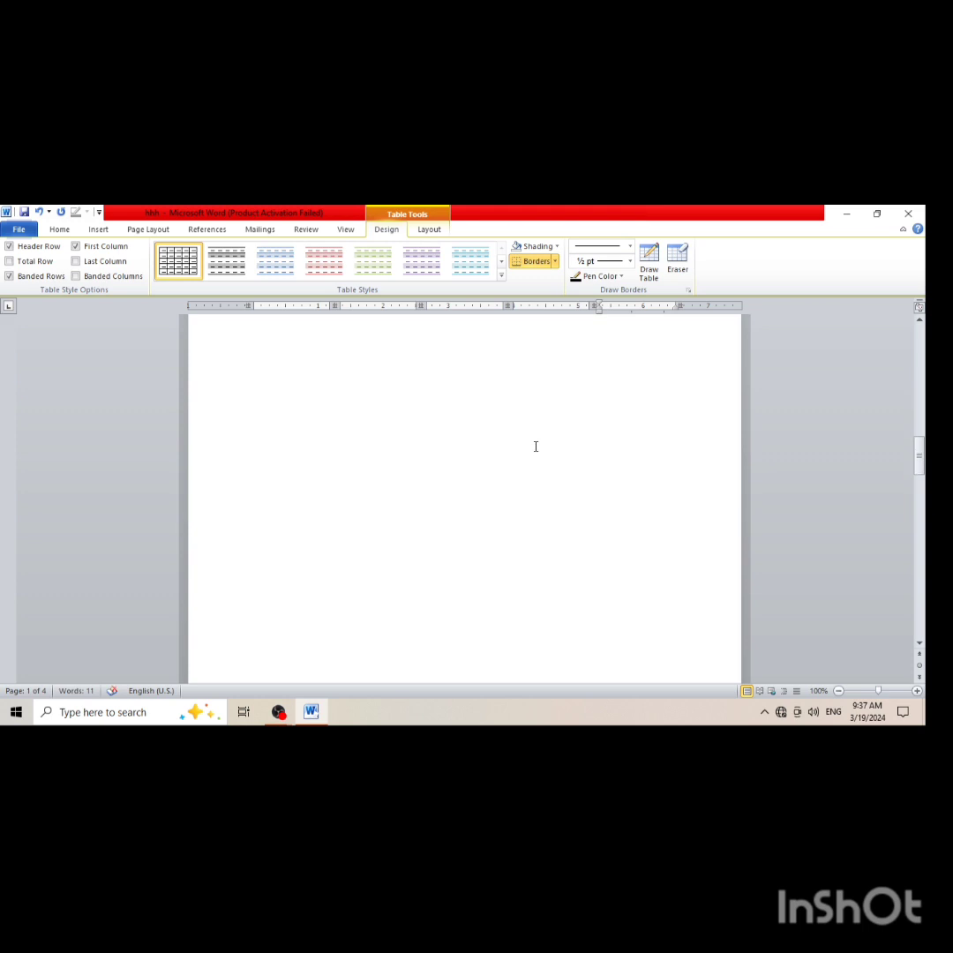
scroll(534, 445, "down", 5)
scroll(533, 445, "up", 10)
scroll(531, 444, "up", 20)
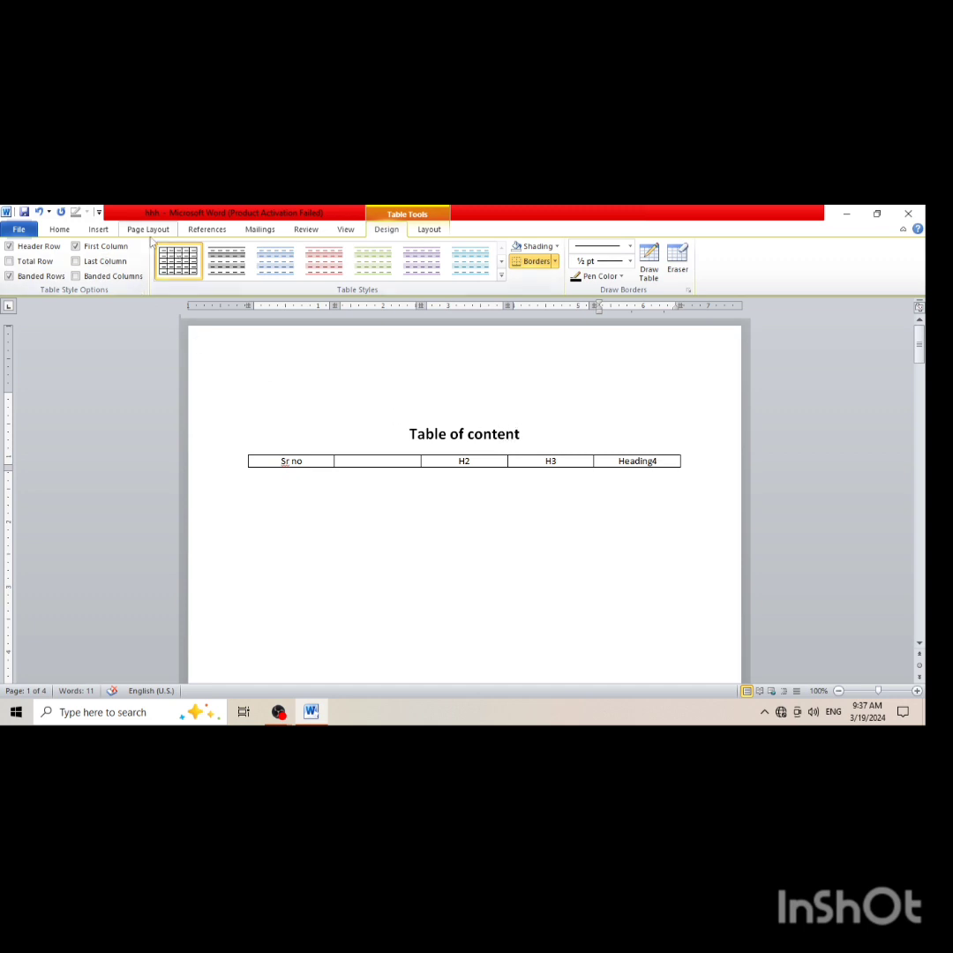
left_click(98, 230)
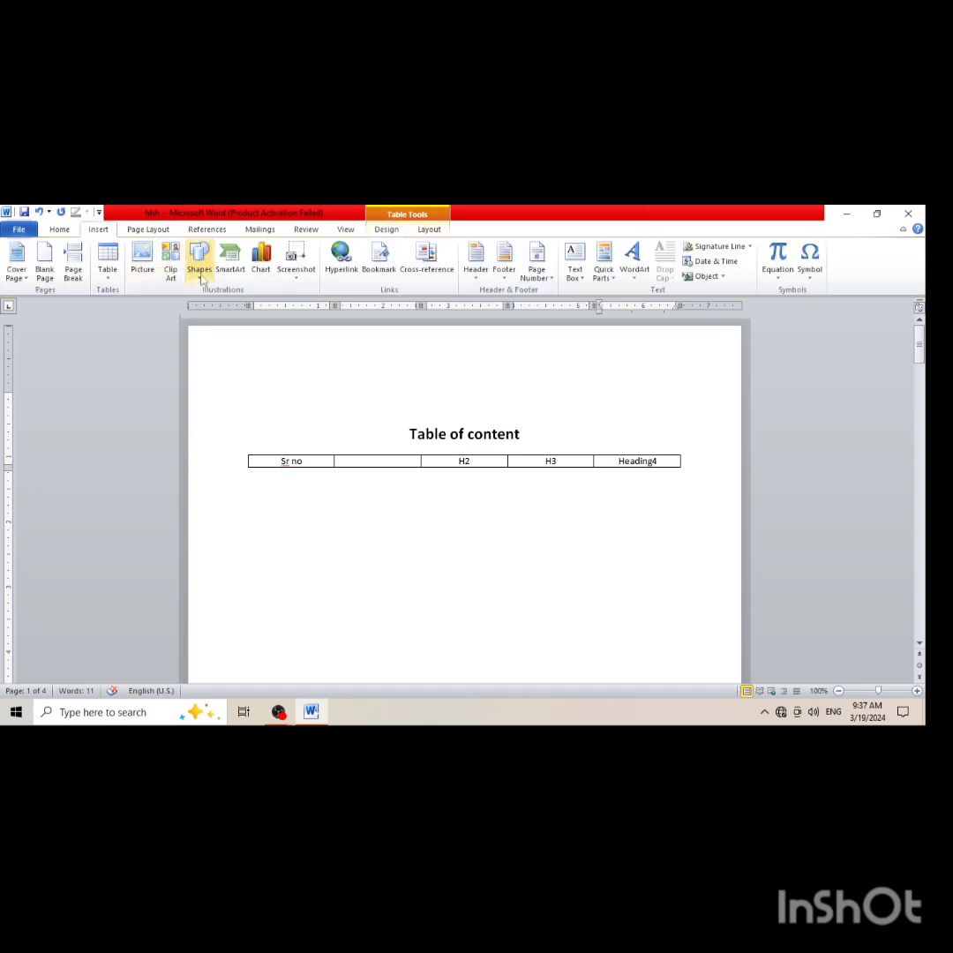
double_click(467, 461)
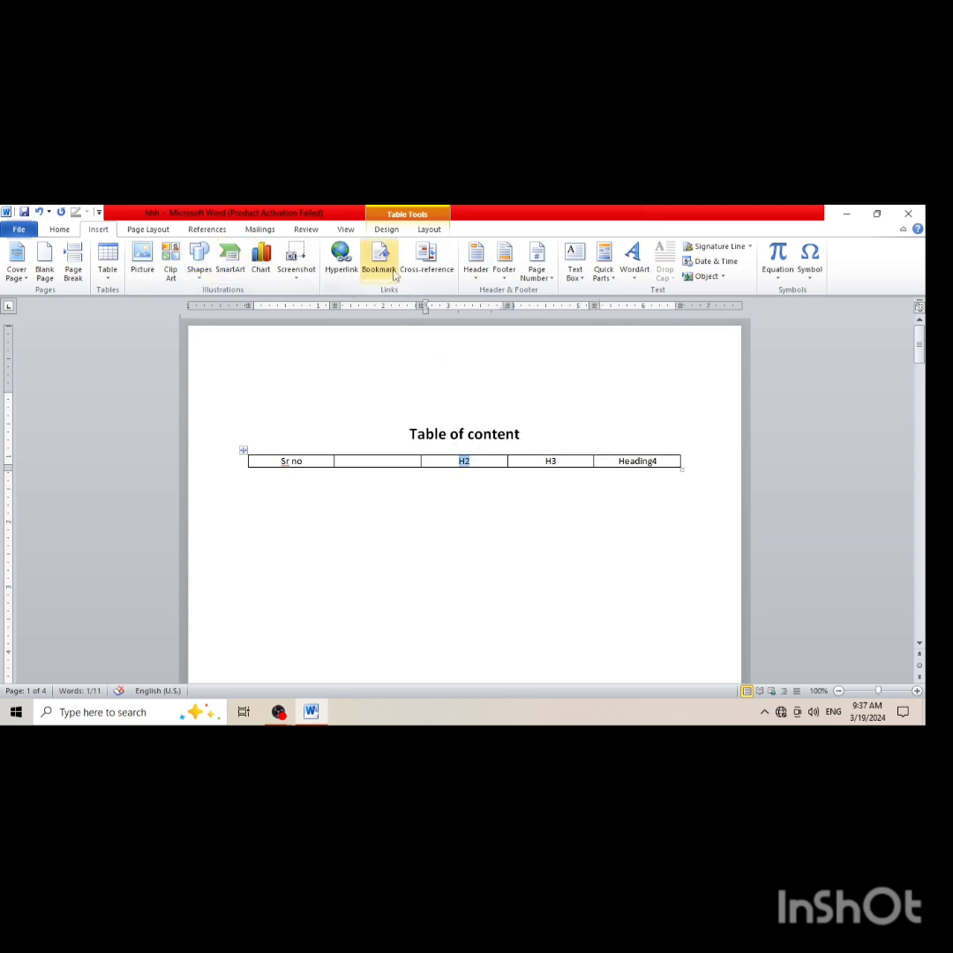
left_click(422, 266)
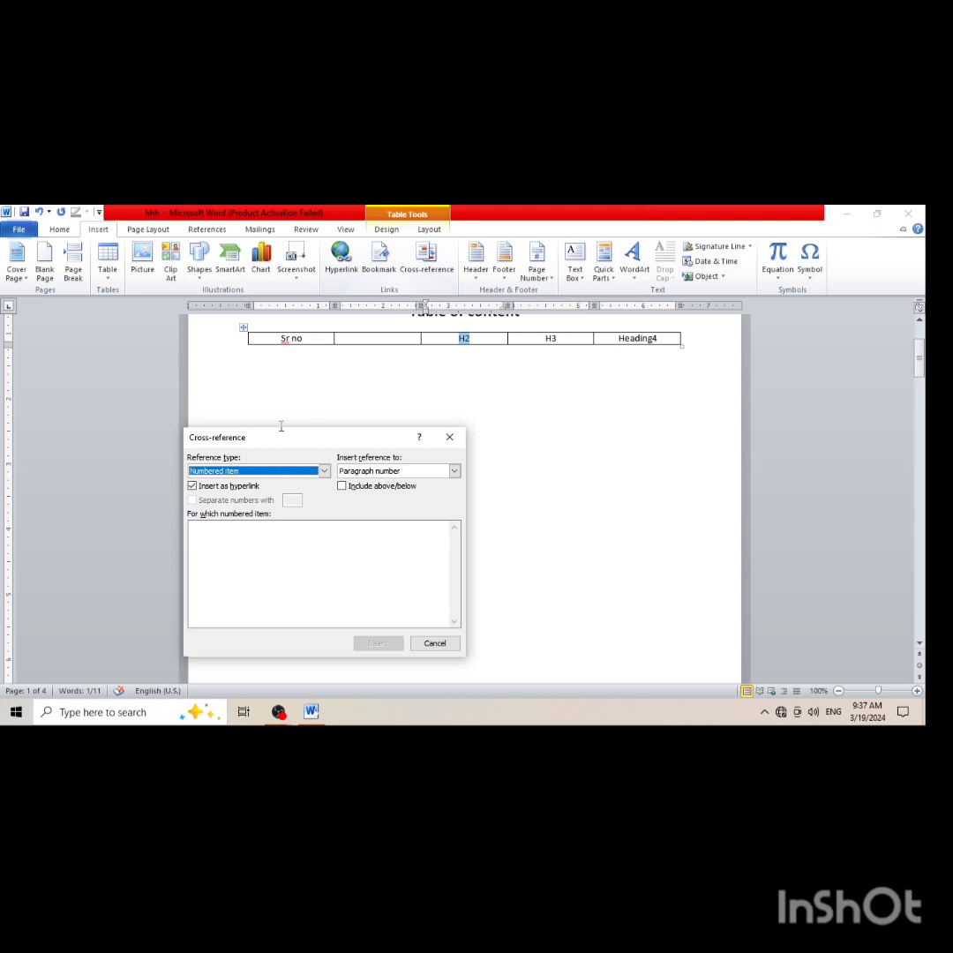
left_click(324, 471)
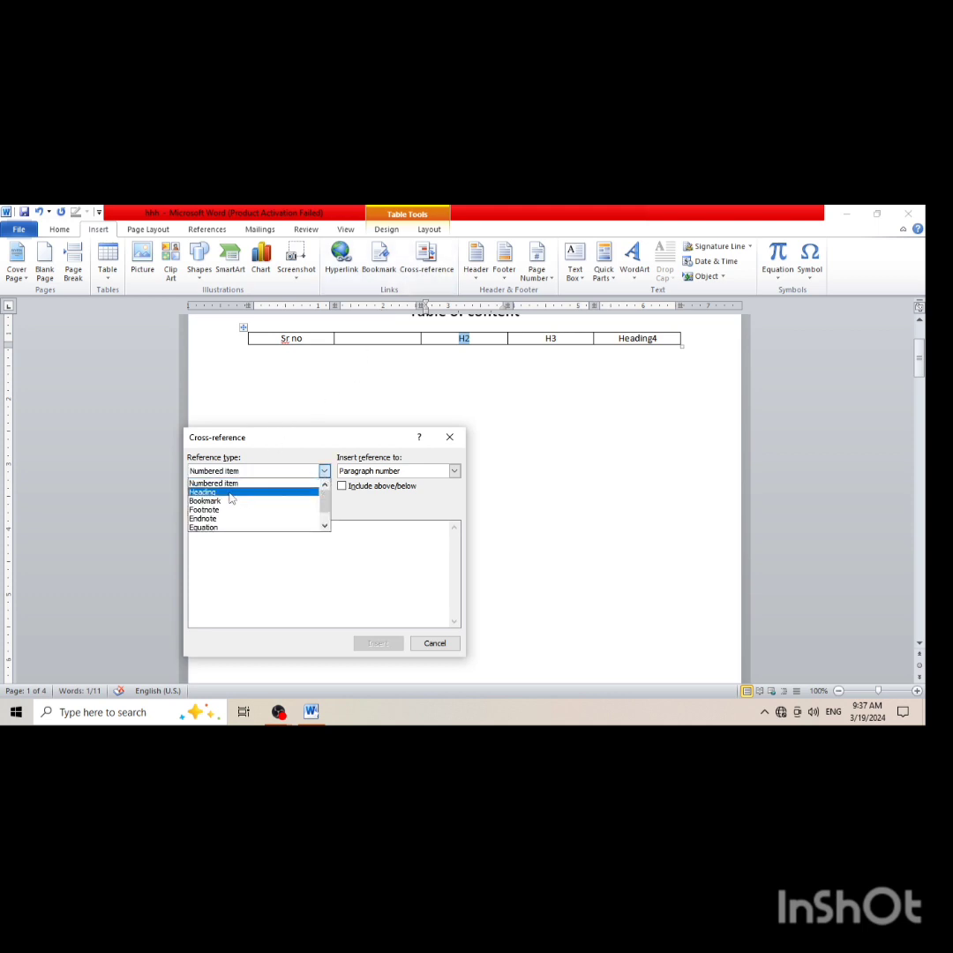
left_click(230, 493)
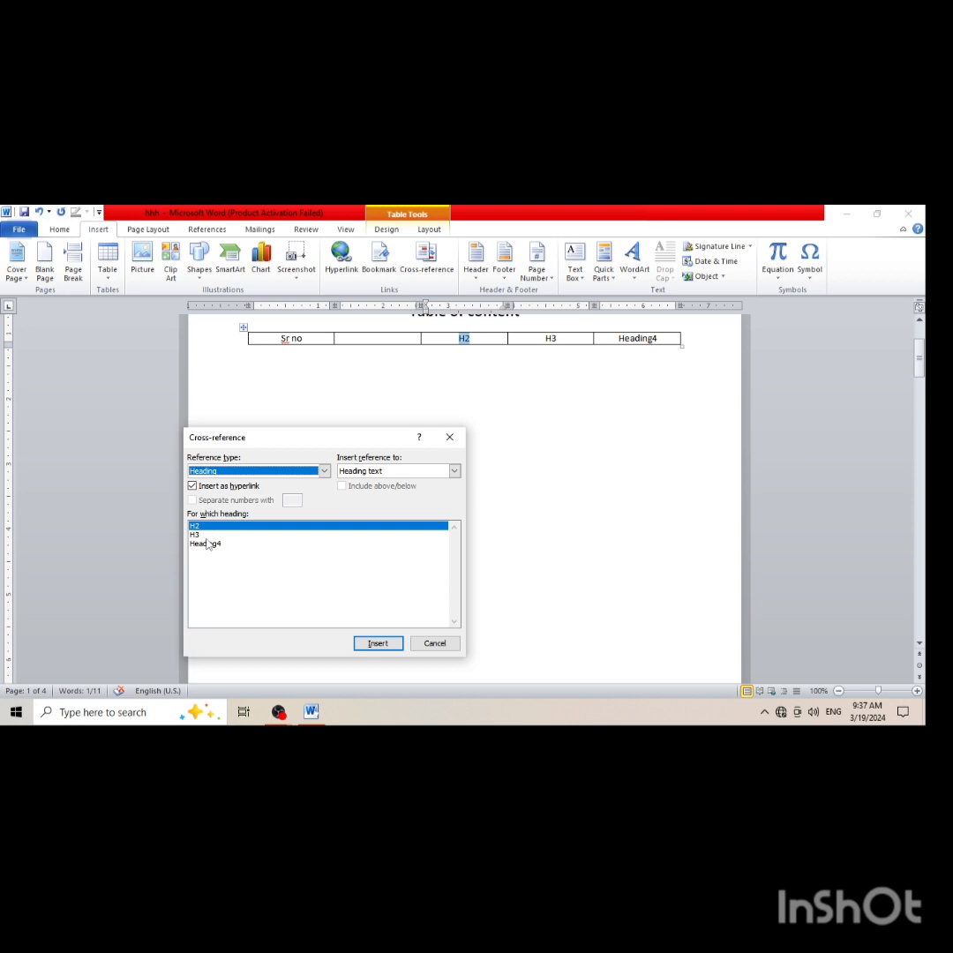
left_click(377, 643)
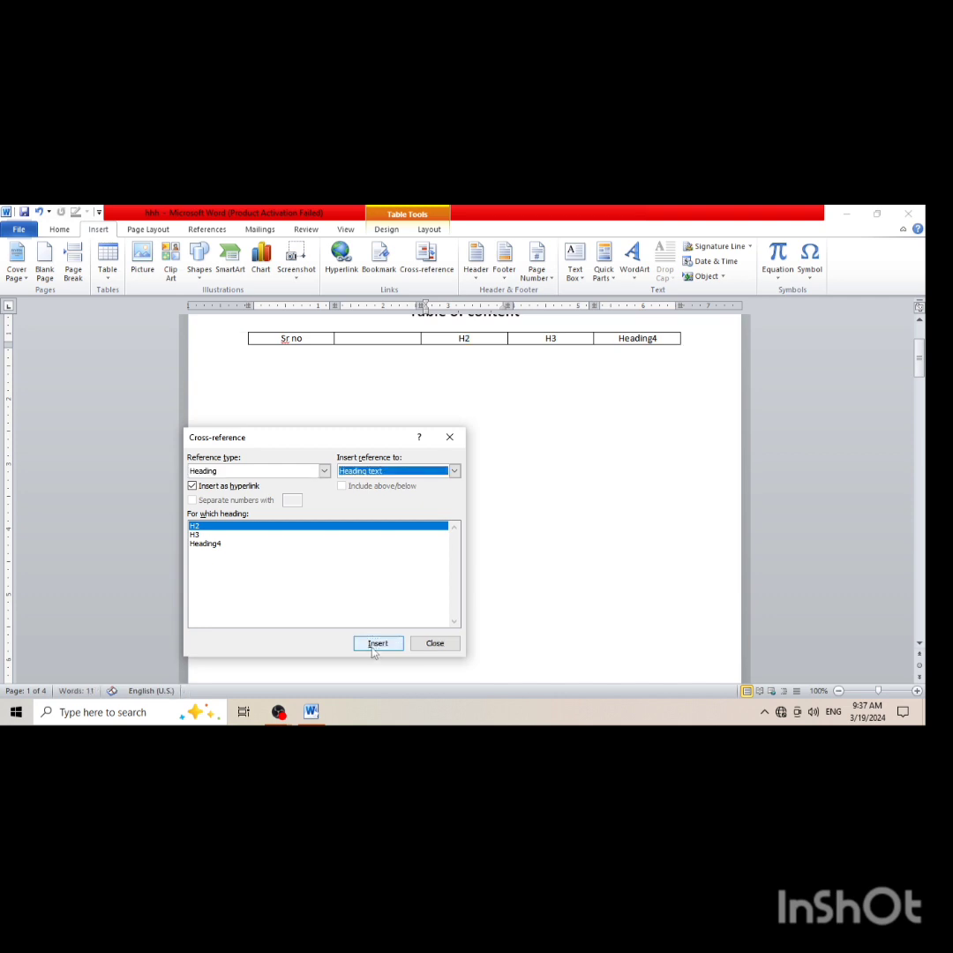
left_click(435, 643)
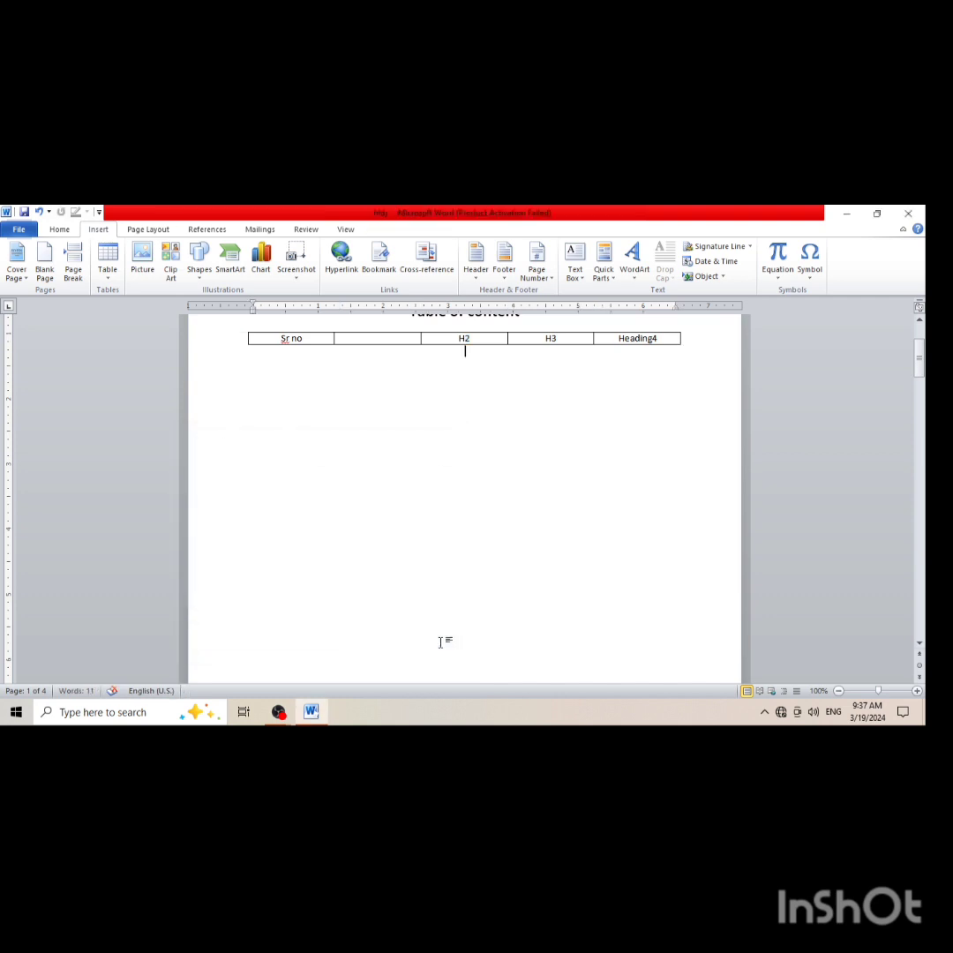
Insert a hyperlinked cross-reference to the H3 heading text in front of the existing text in the fourth table cell
double_click(559, 338)
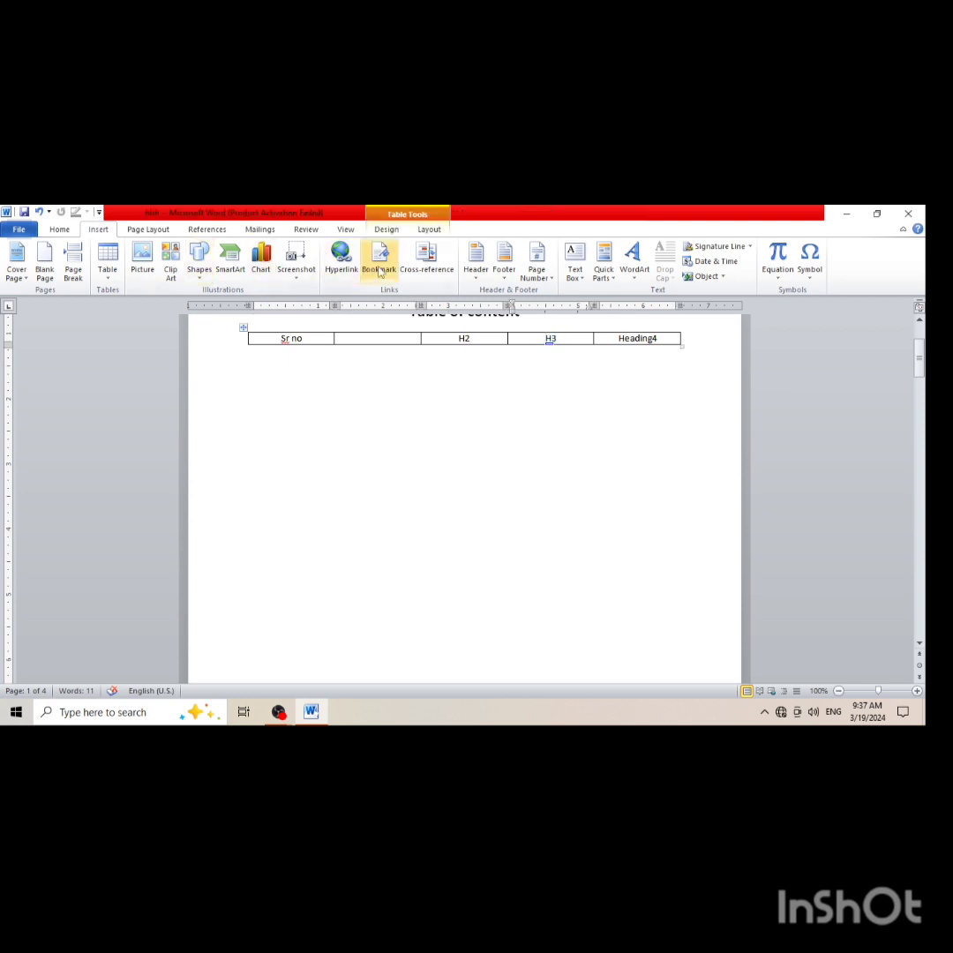
left_click(423, 264)
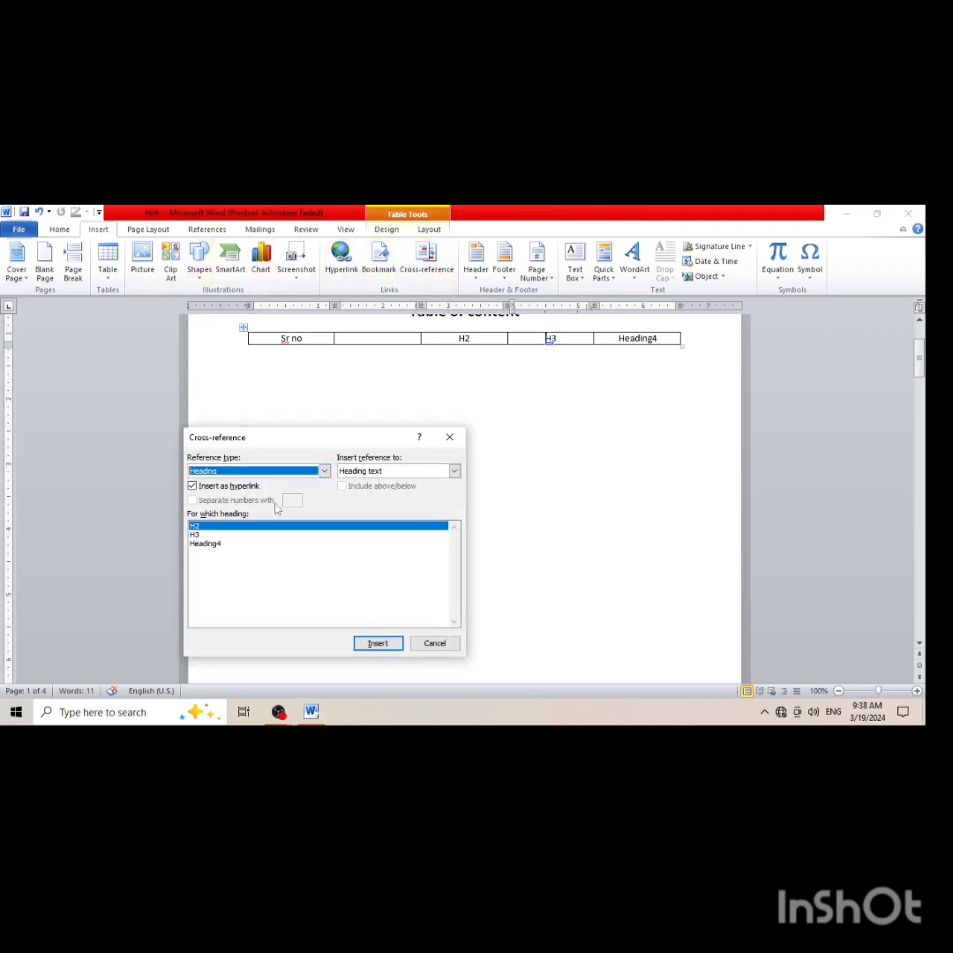
left_click(199, 534)
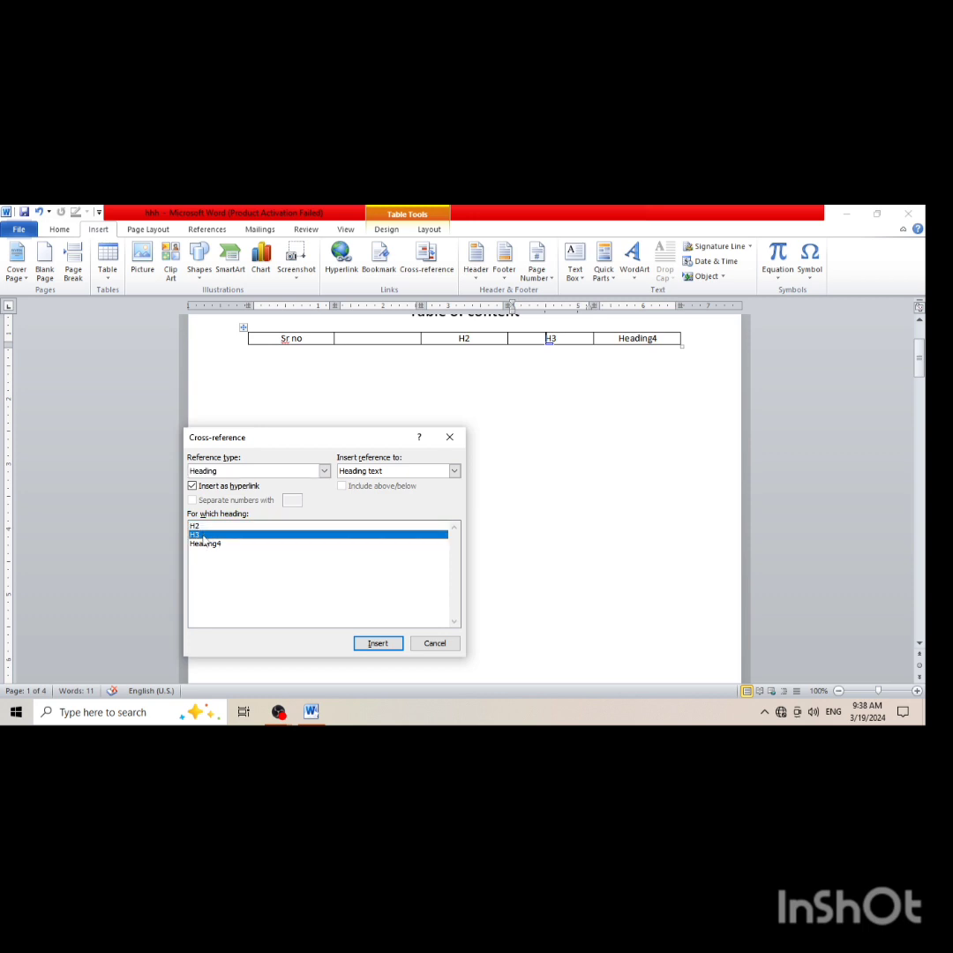
left_click(395, 648)
left_click(435, 643)
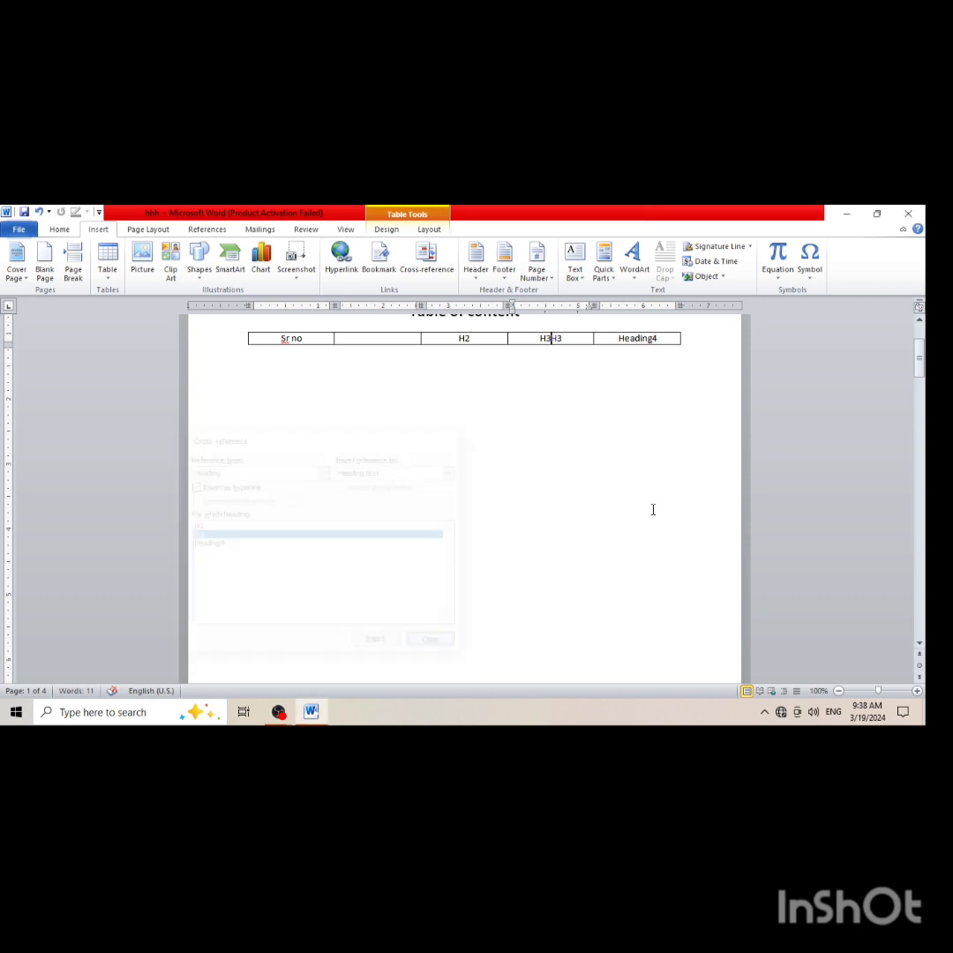
Replace the Heading4 text in the last table cell with a hyperlinked cross-reference to the Heading4 heading text
double_click(637, 338)
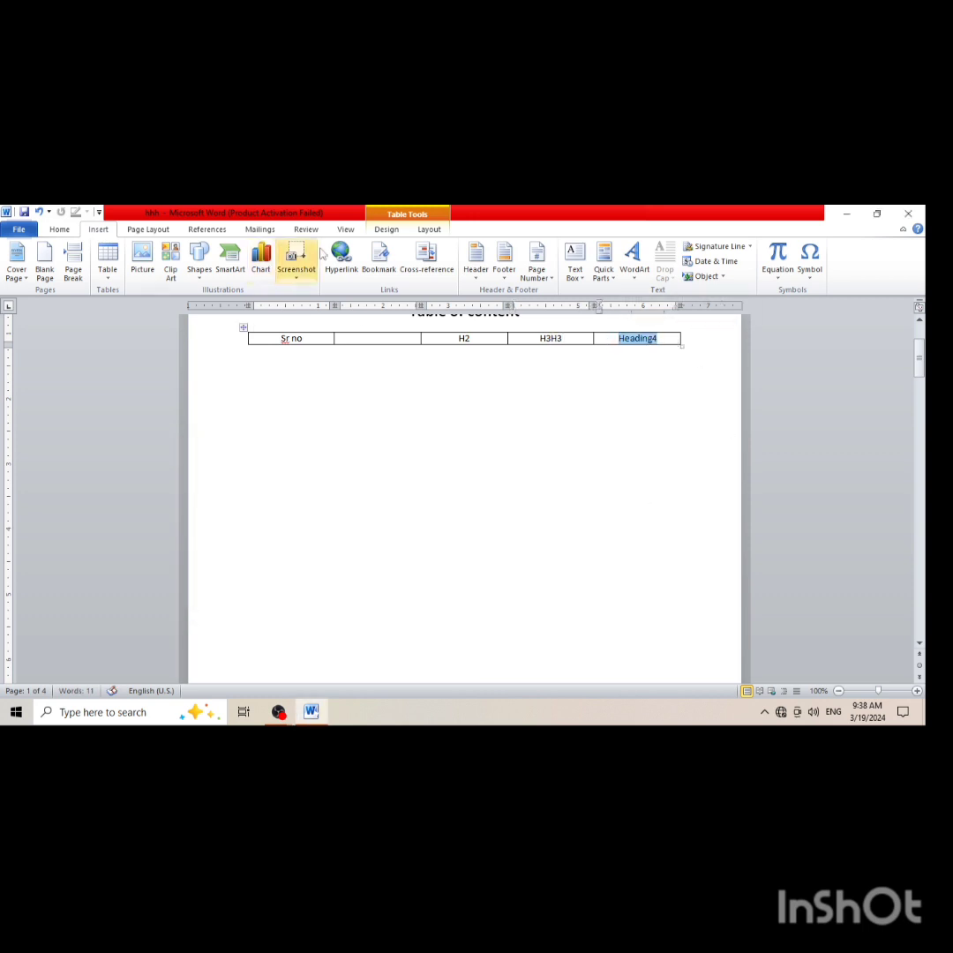
left_click(410, 257)
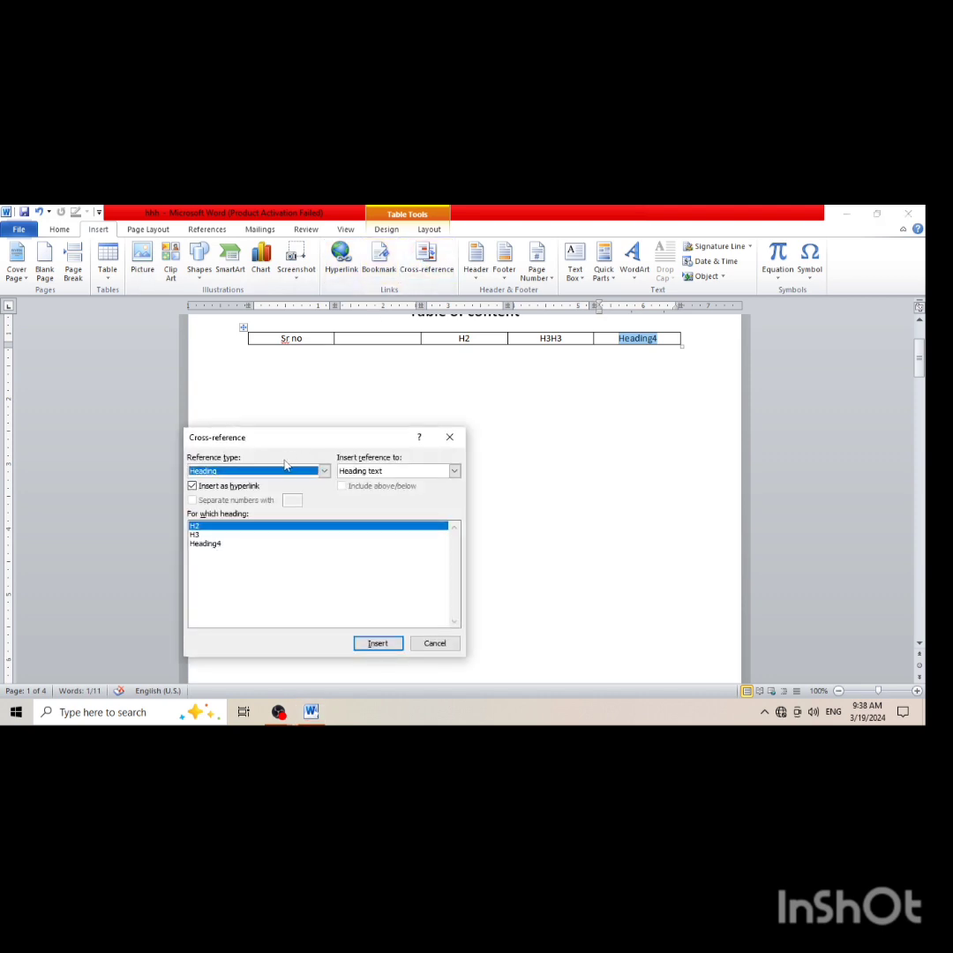
left_click(225, 544)
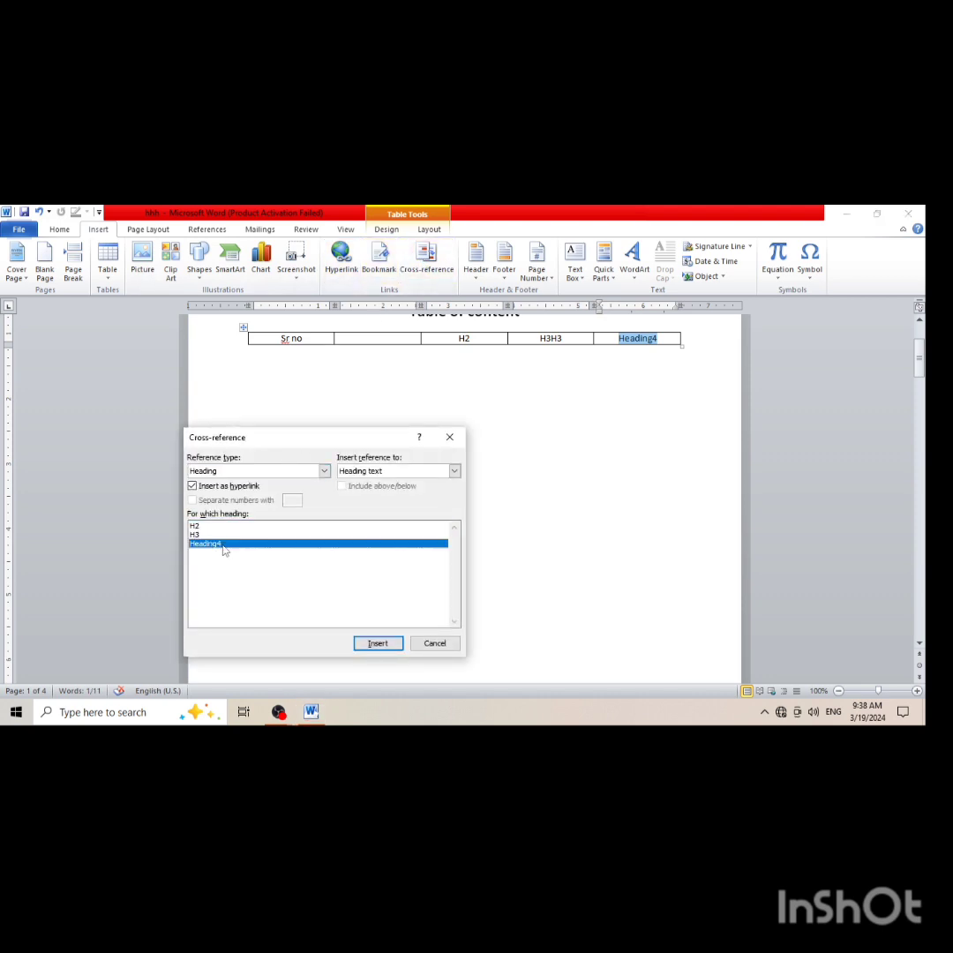
left_click(377, 643)
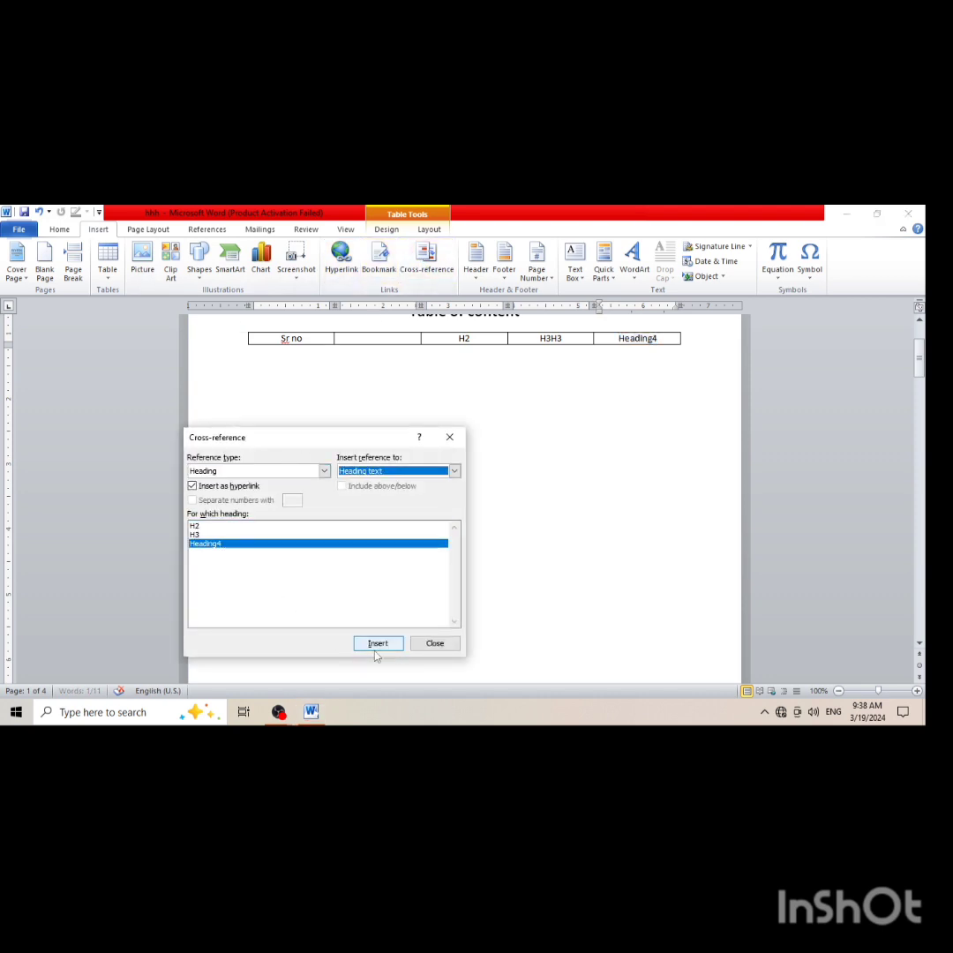
left_click(434, 643)
Follow the Heading4 cross-reference from the table to its page, and look through the headings back up to the contents table
scroll(500, 374, "up", 3)
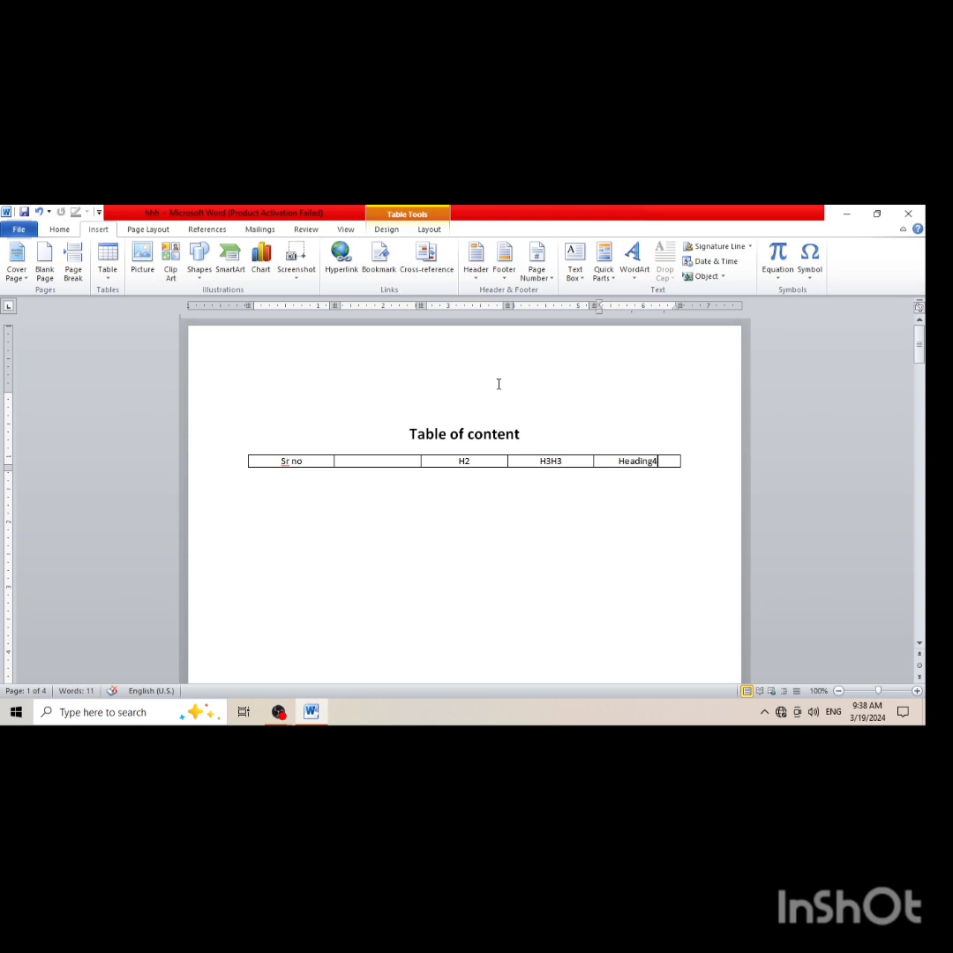
left_click(626, 462, "ctrl")
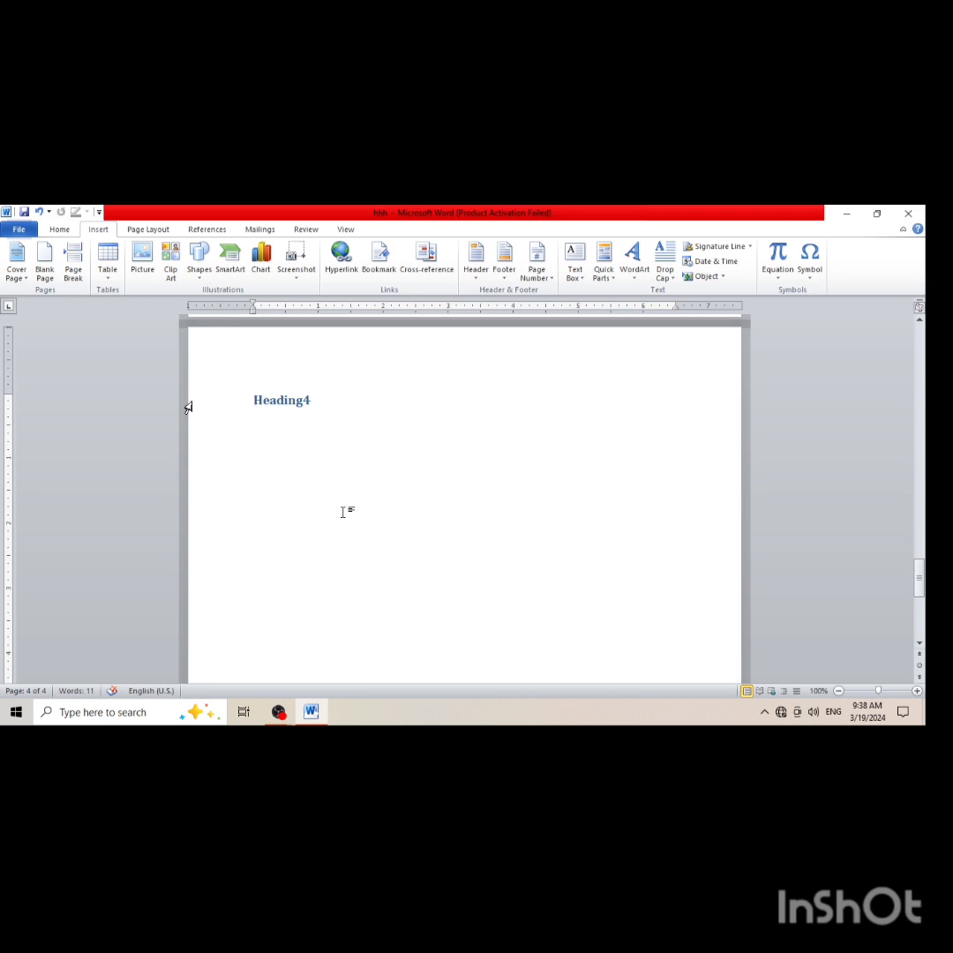
scroll(342, 511, "up", 10)
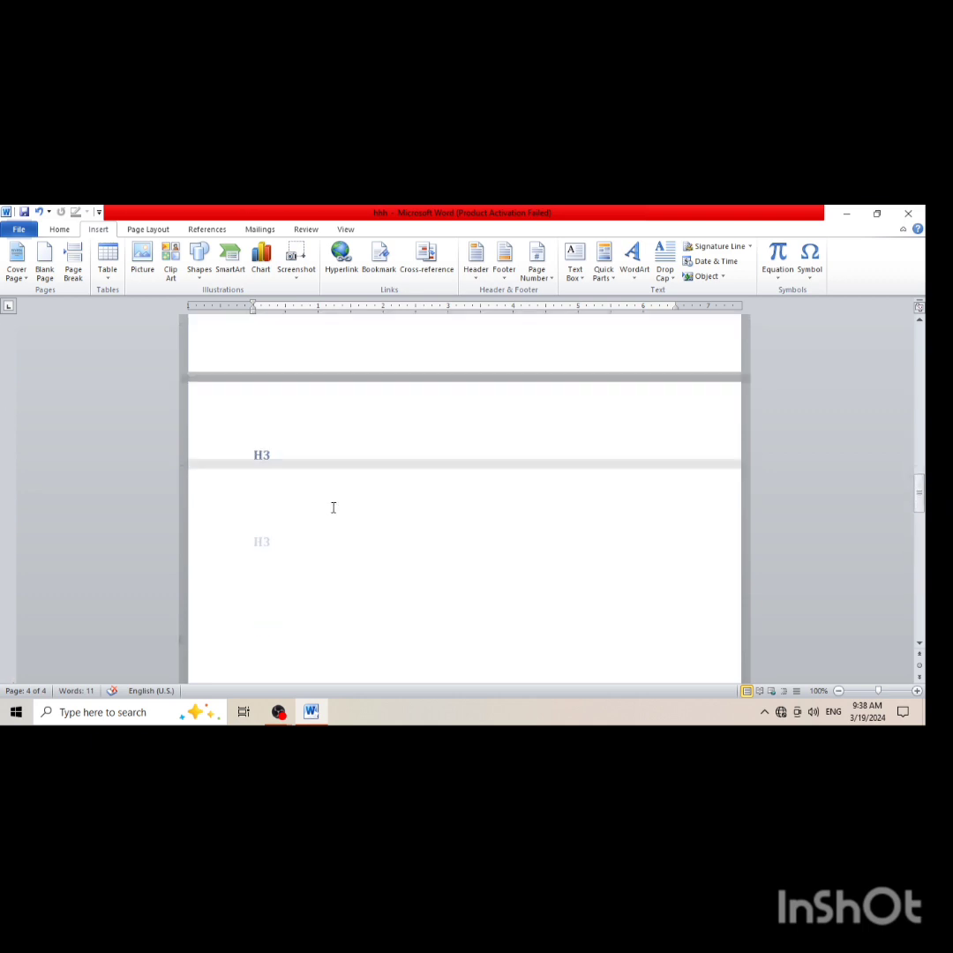
scroll(255, 455, "up", 10)
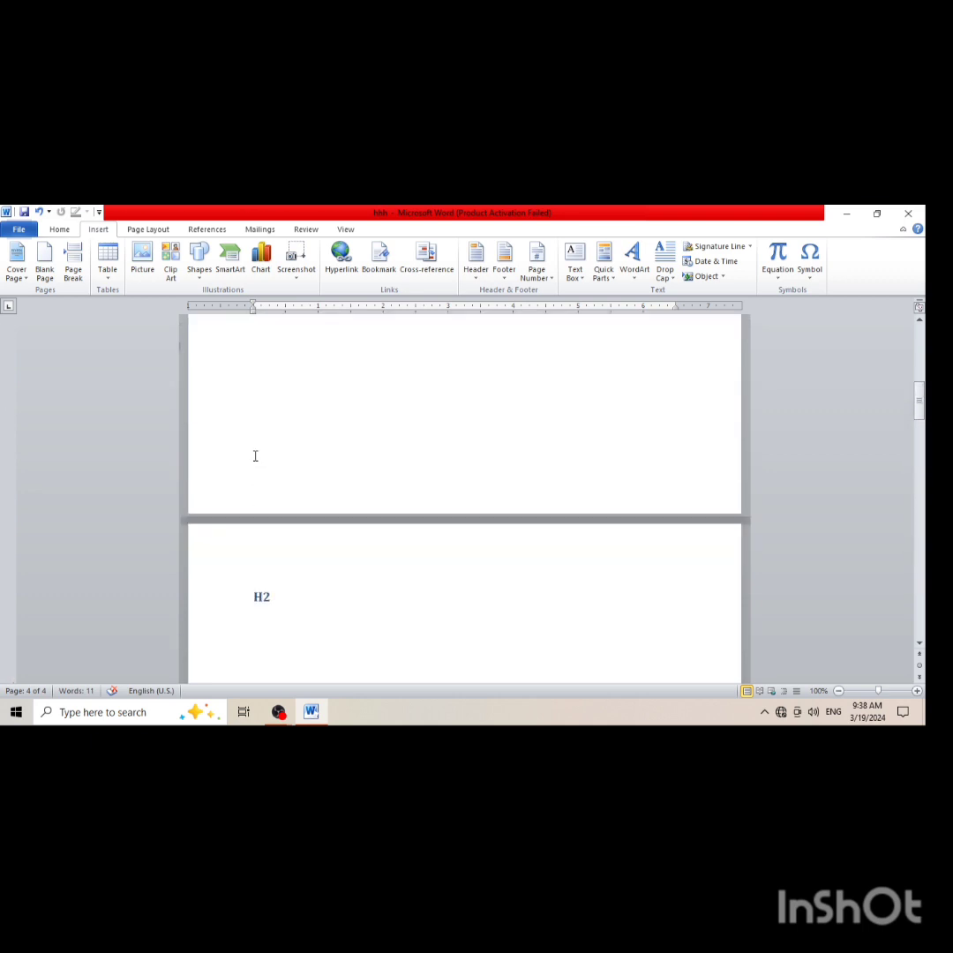
scroll(255, 456, "up", 10)
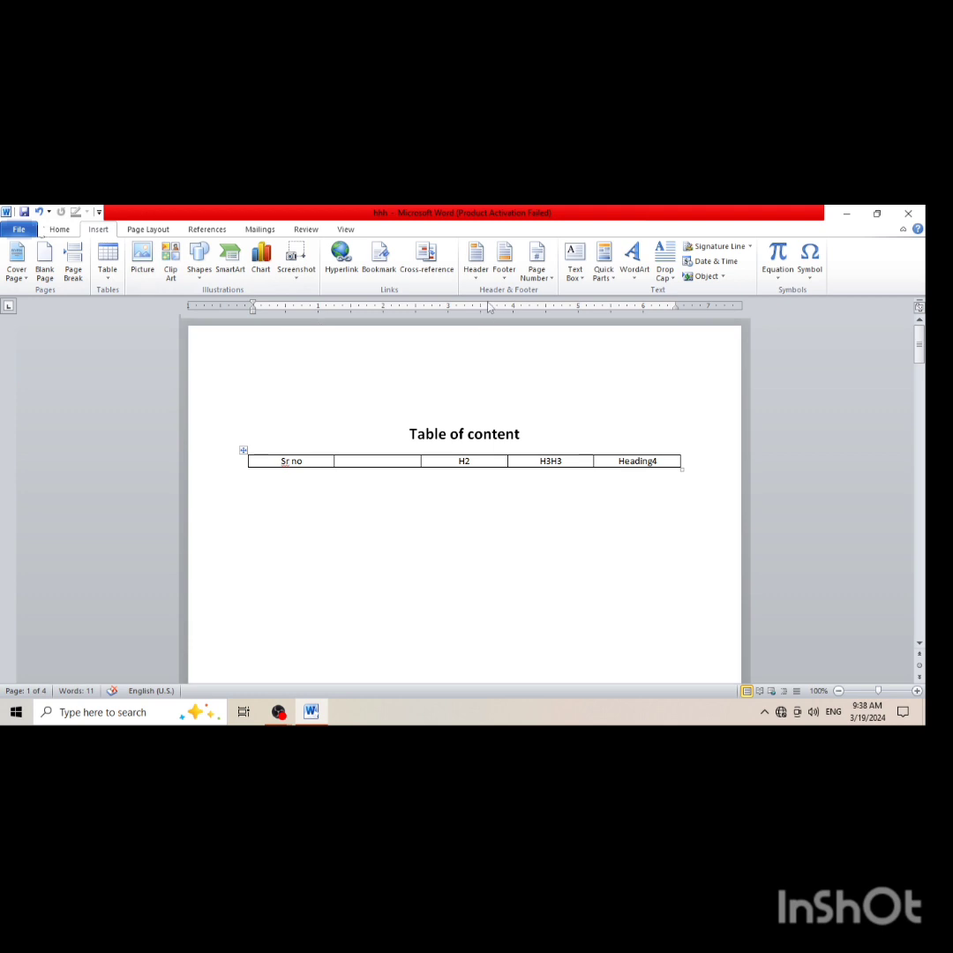
Insert a header of the built-in Blank design with the text "english" and check it across the pages
left_click(480, 275)
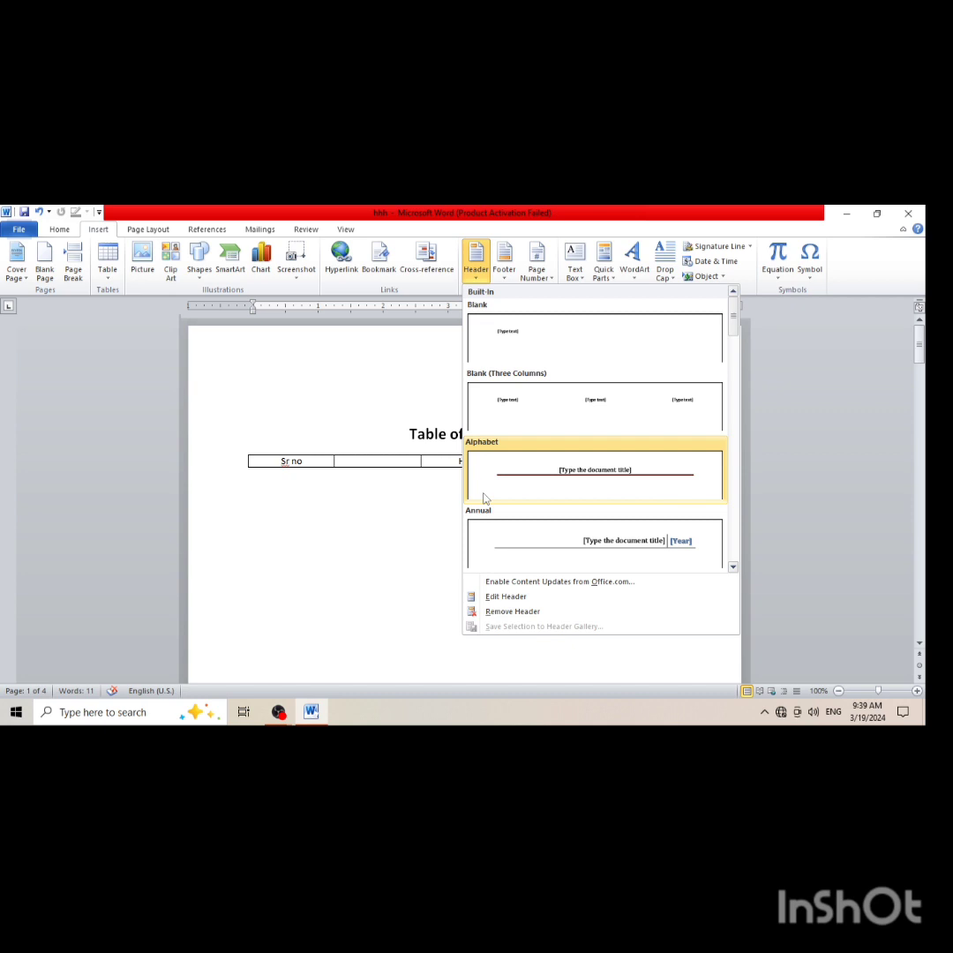
left_click(523, 360)
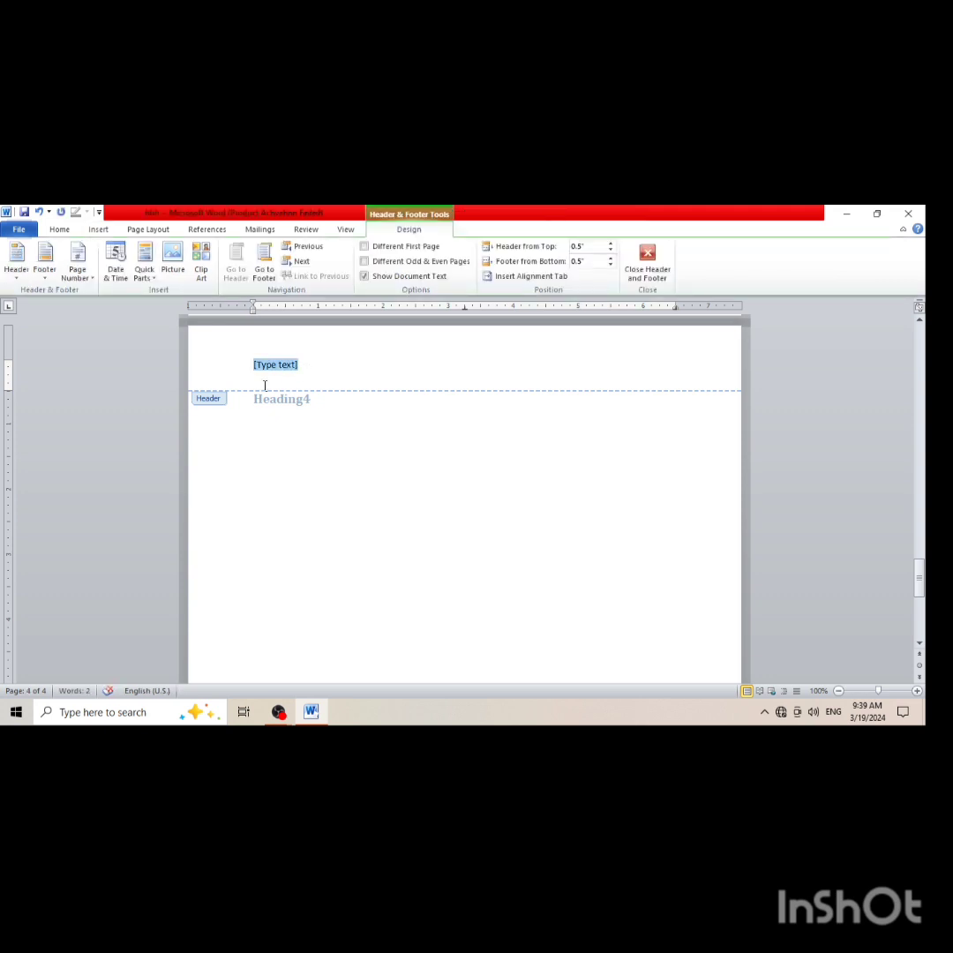
type("english")
scroll(257, 389, "down", 4)
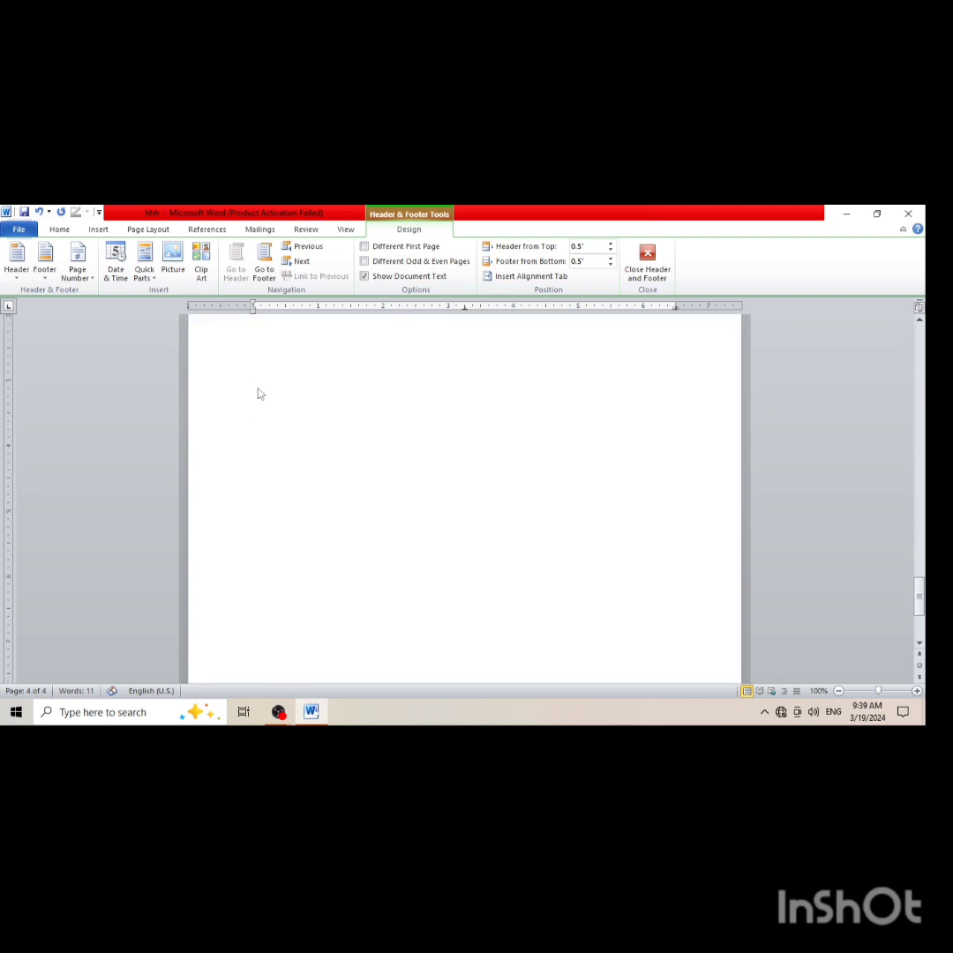
scroll(258, 393, "up", 3)
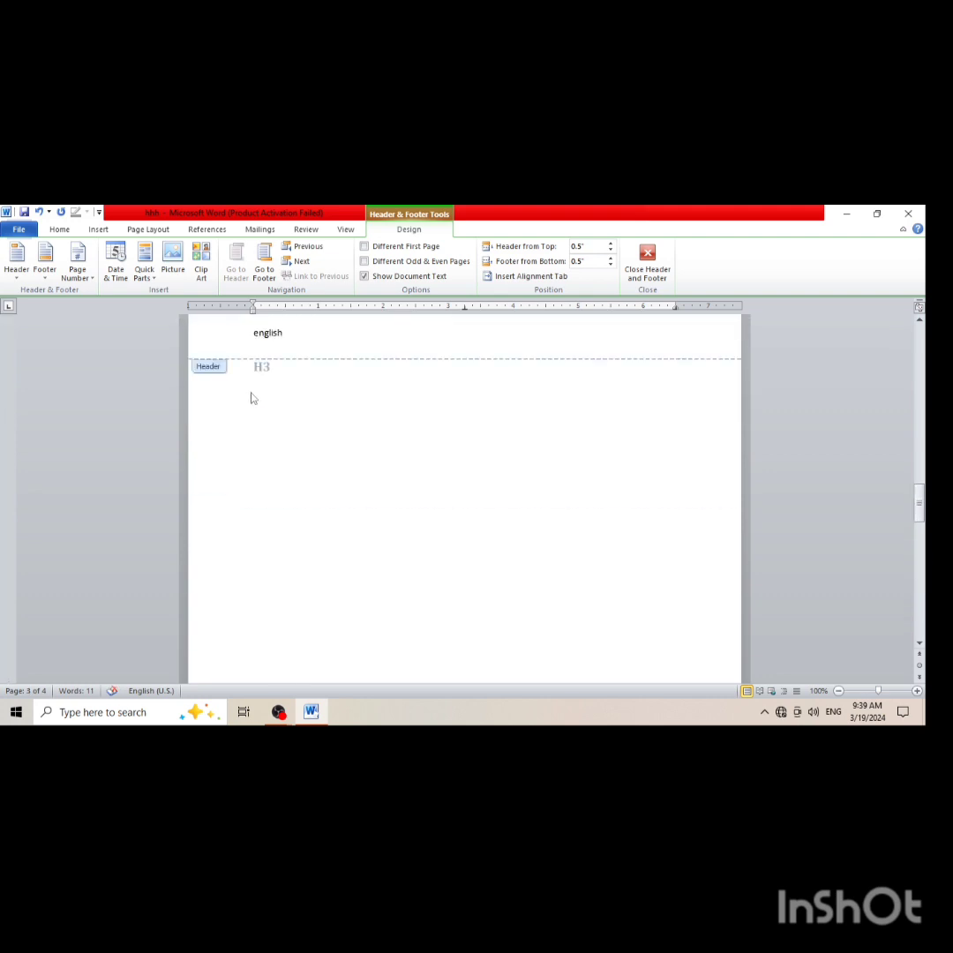
scroll(251, 398, "up", 15)
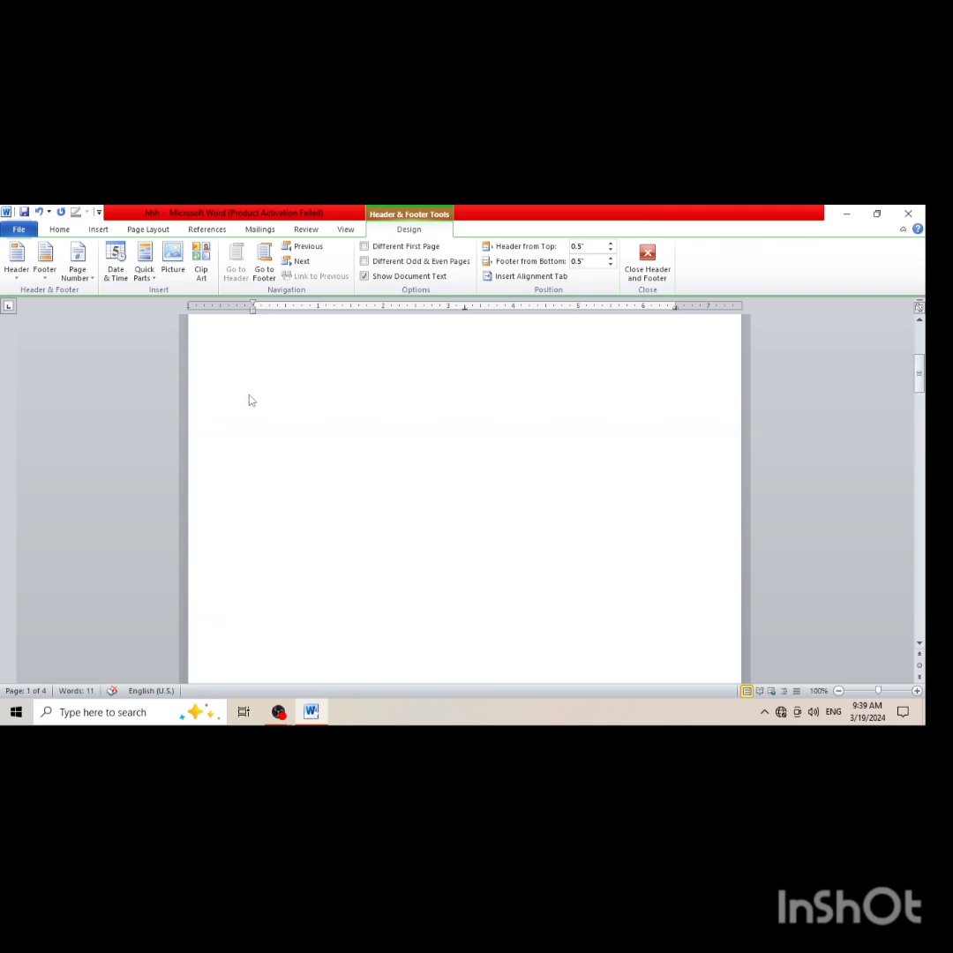
scroll(250, 400, "up", 3)
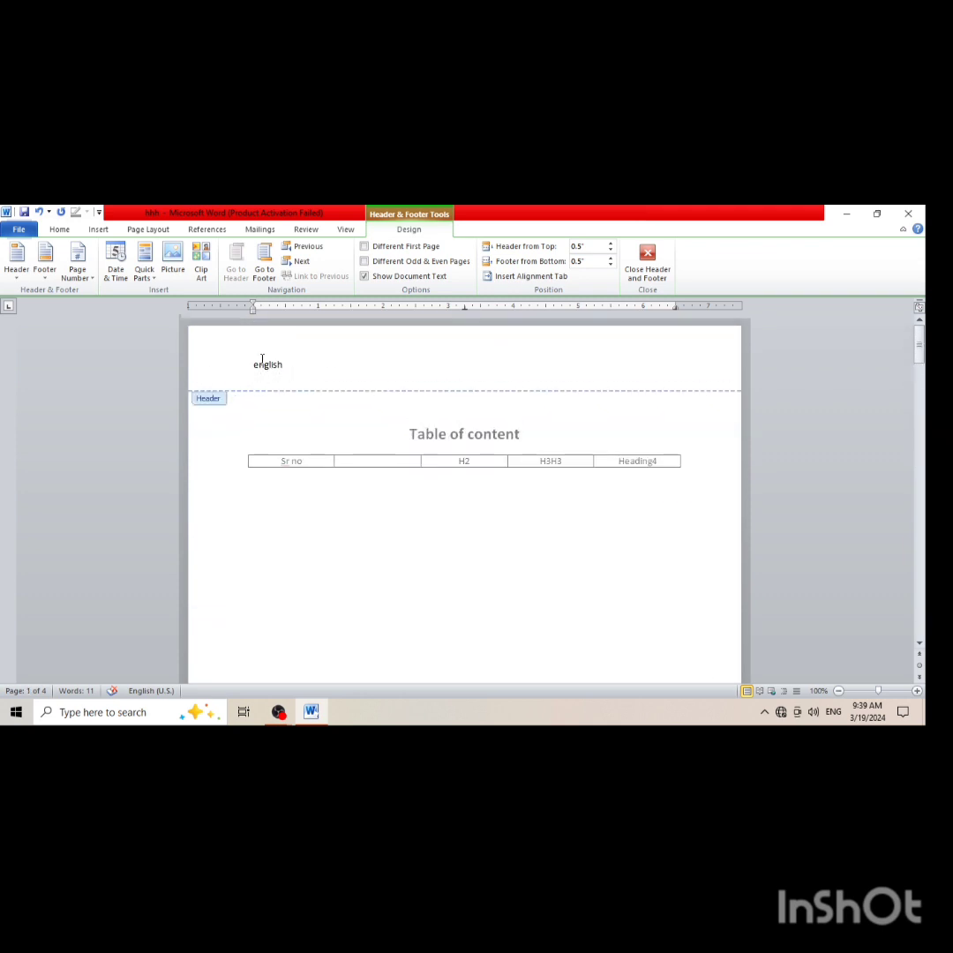
Undo the header and all earlier edits back to an empty document, and return to the document body
key("ctrl+z")
key("ctrl+z")
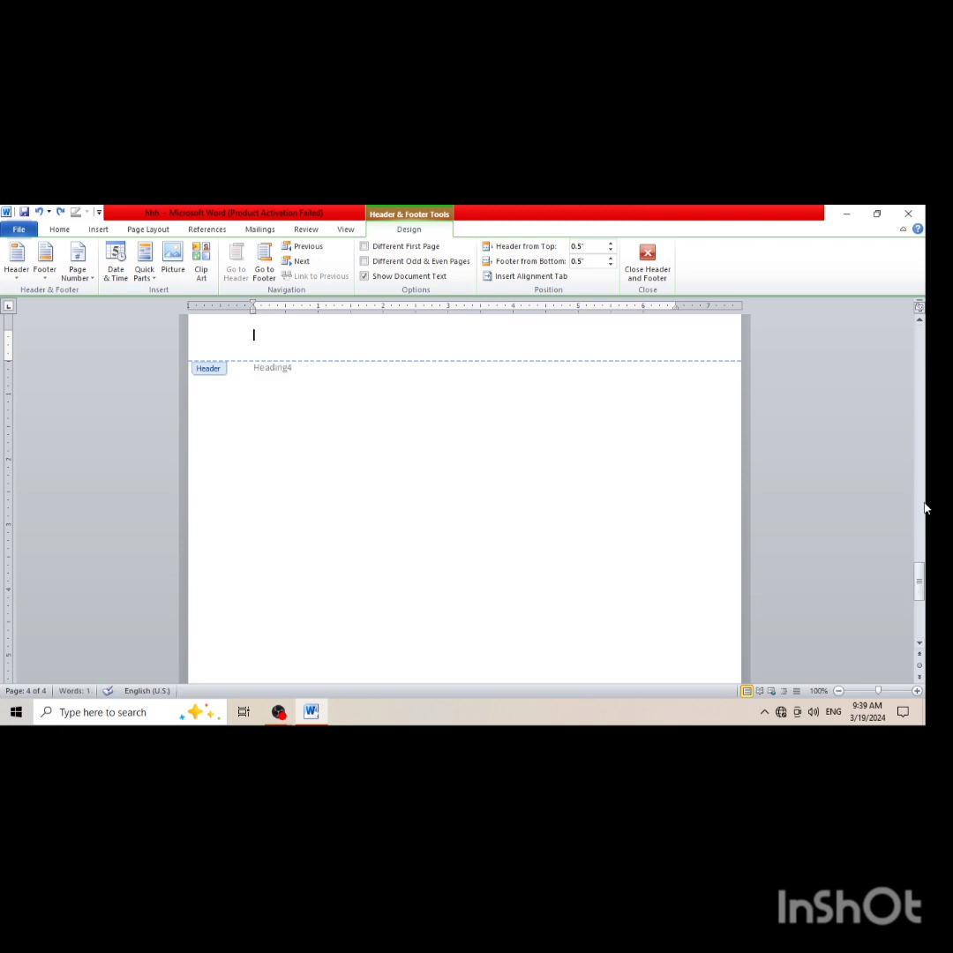
left_click_drag(917, 591, 917, 424)
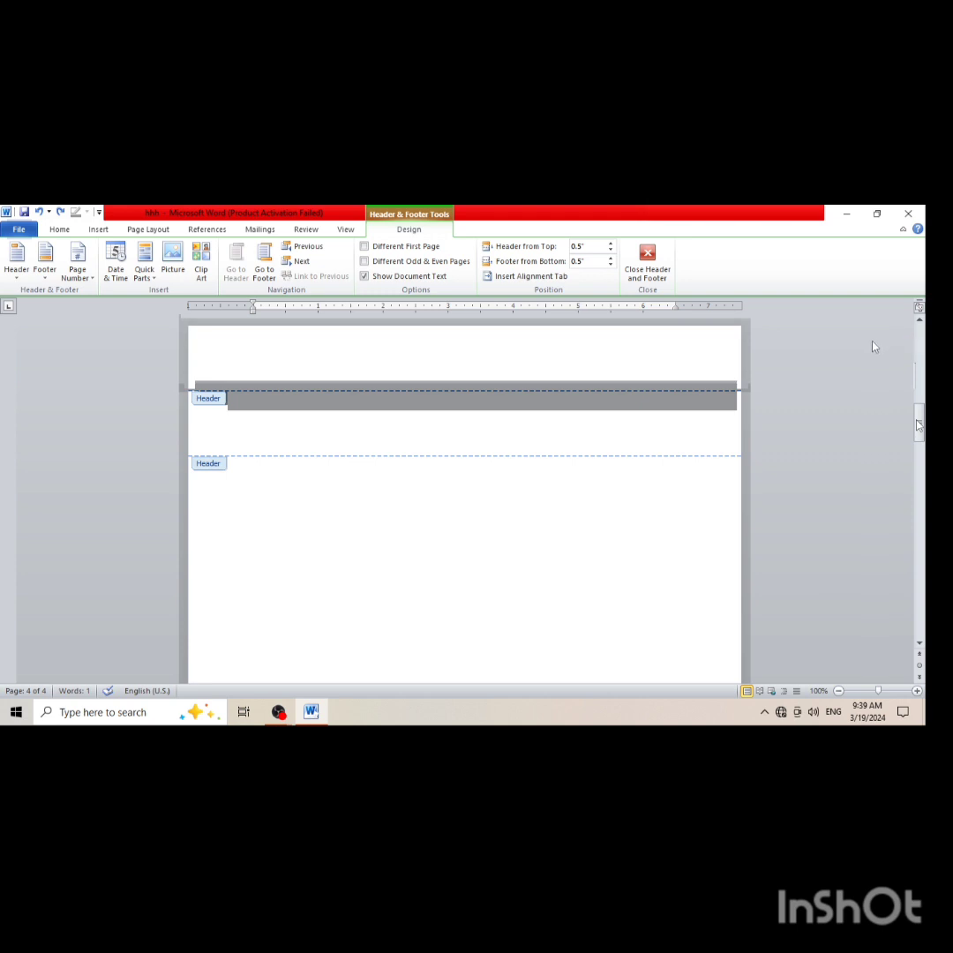
key("ctrl+z")
key("ctrl+z")
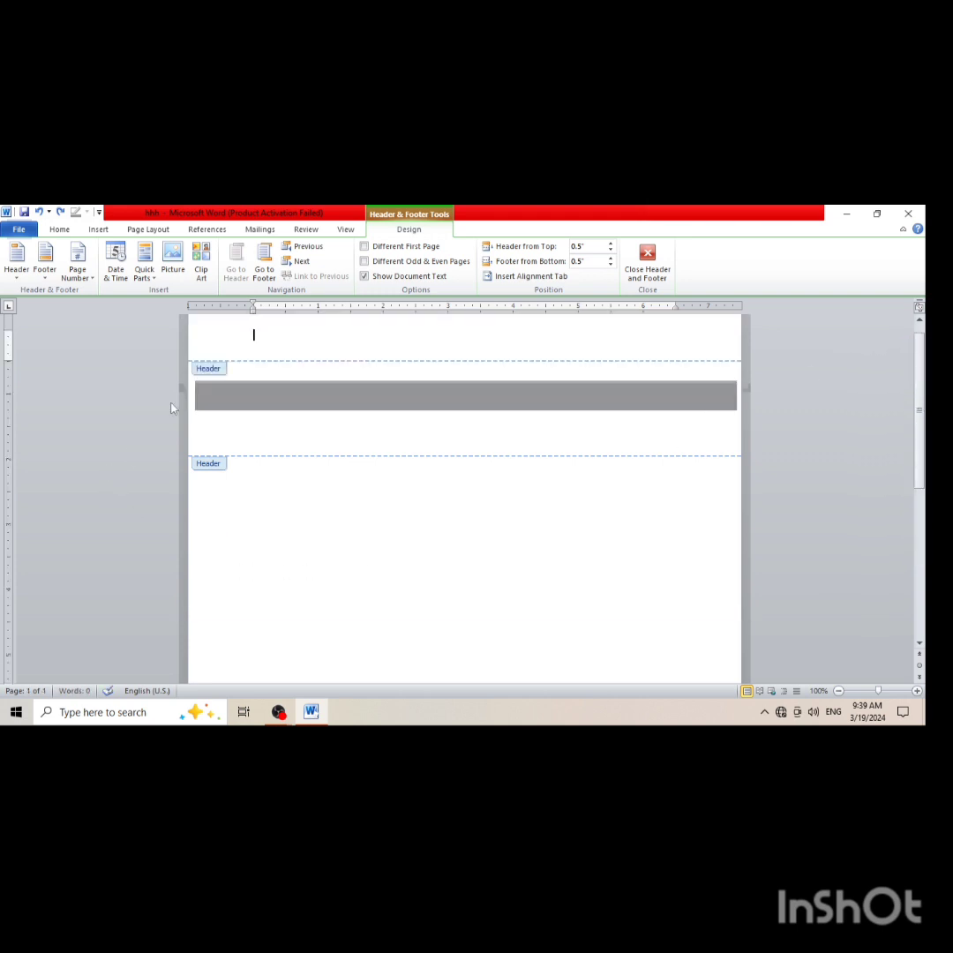
double_click(212, 380)
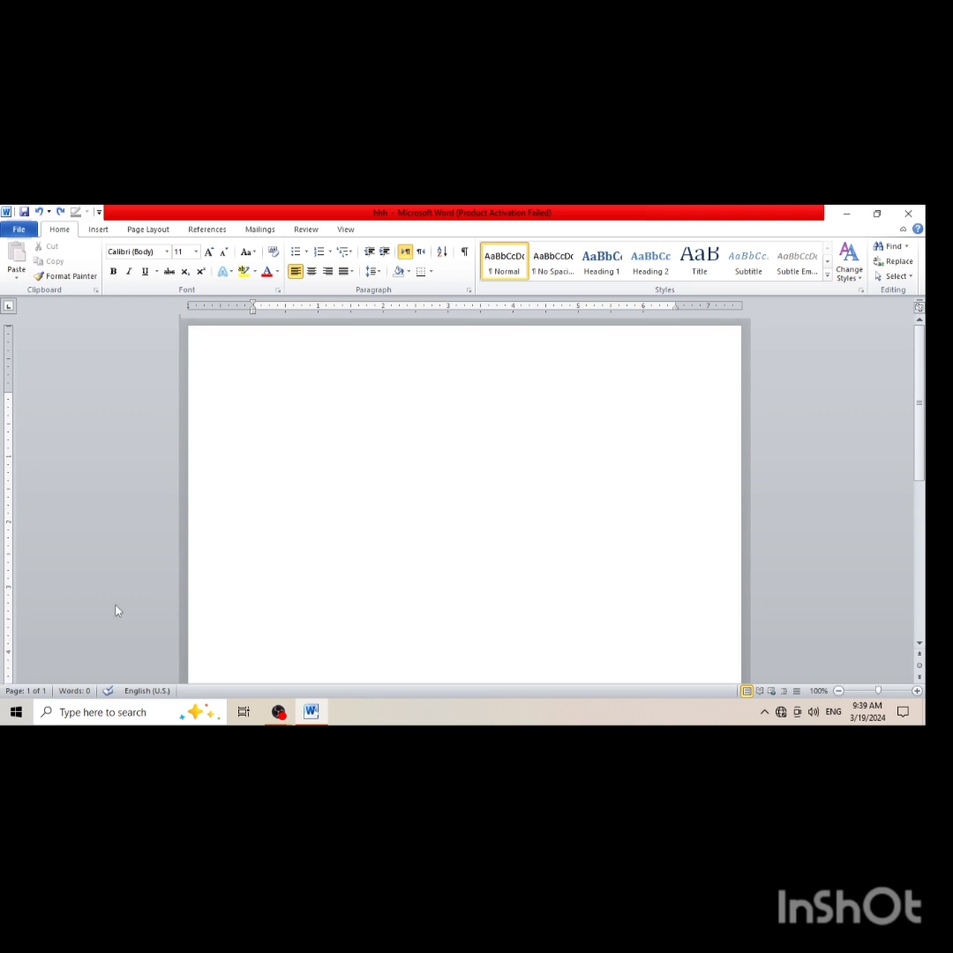
Examine the built-in footer designs and footer options without applying any
left_click(99, 230)
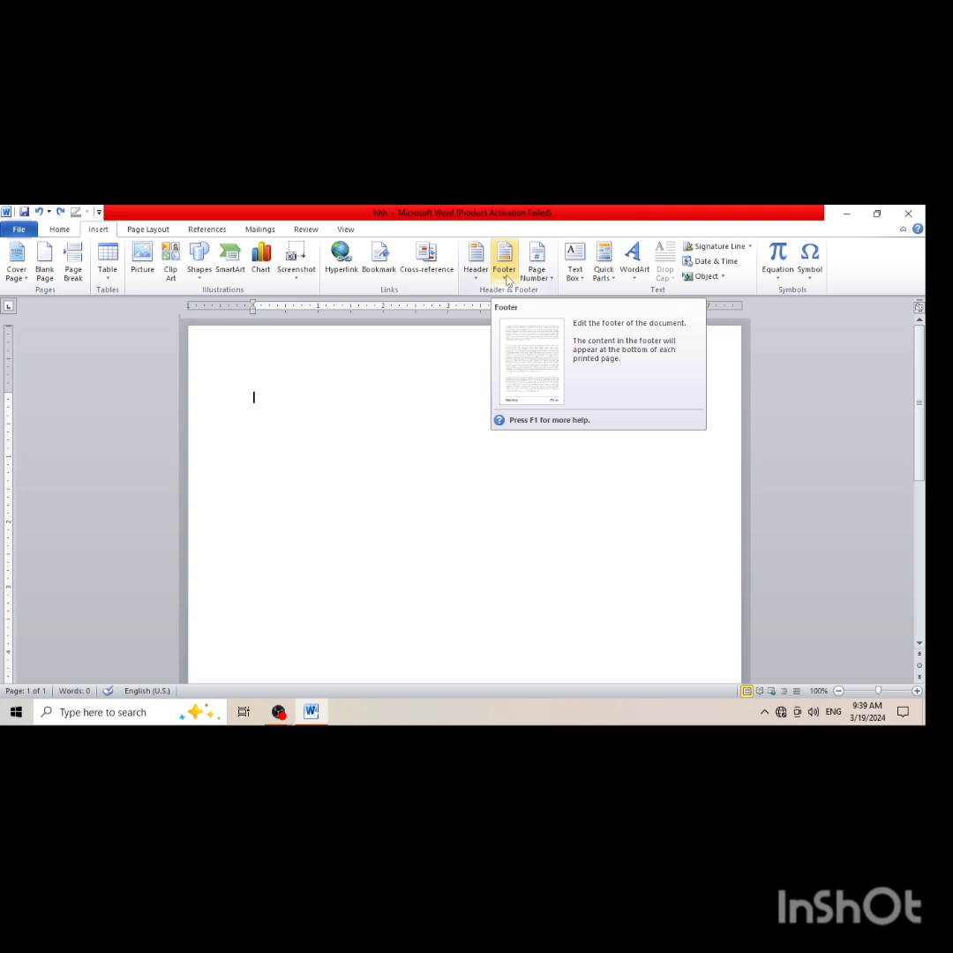
left_click(507, 279)
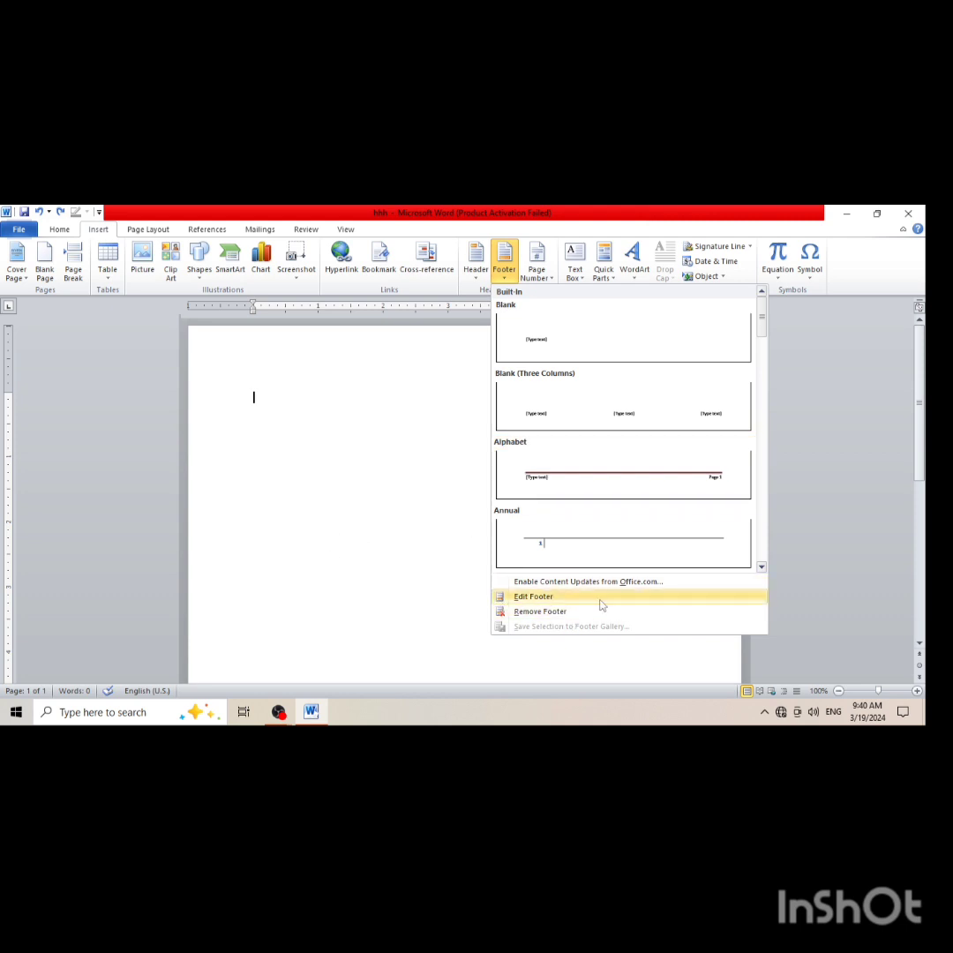
left_click(415, 532)
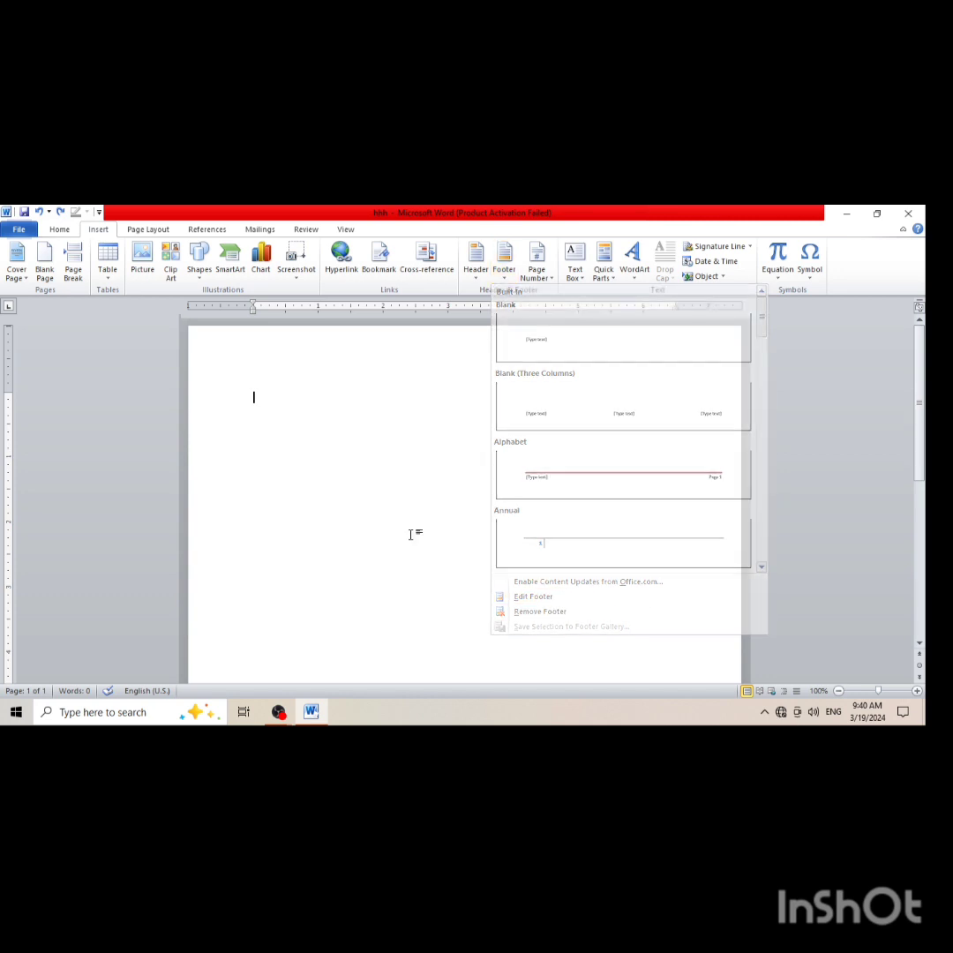
Examine the page number placements, the shapes gallery and the WordArt styles without inserting anything
left_click(535, 271)
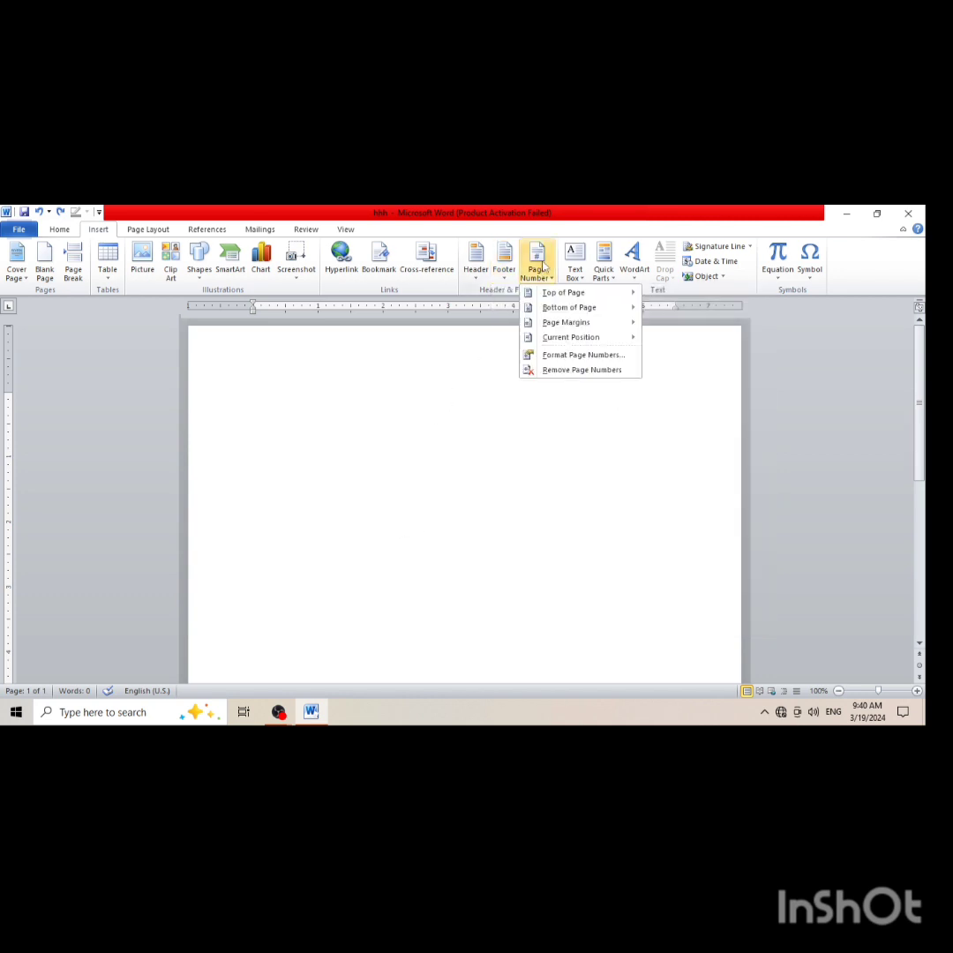
mouse_move(564, 295)
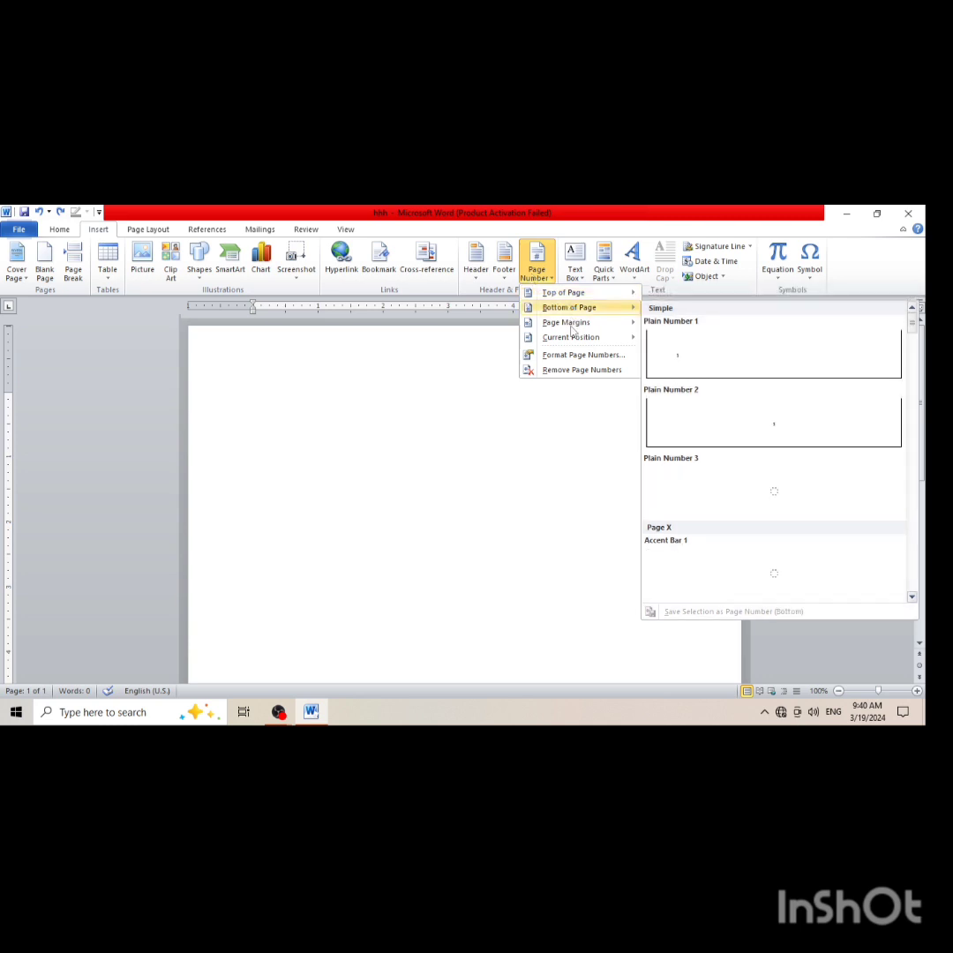
mouse_move(572, 328)
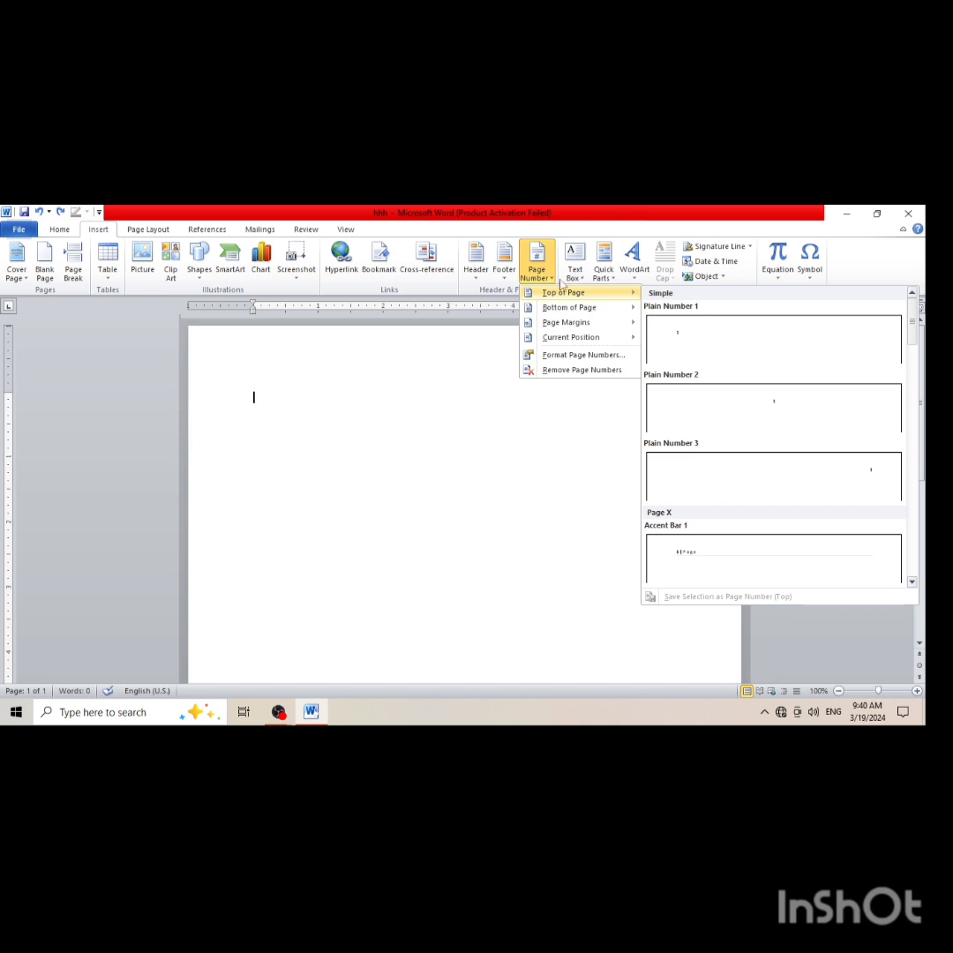
left_click(200, 266)
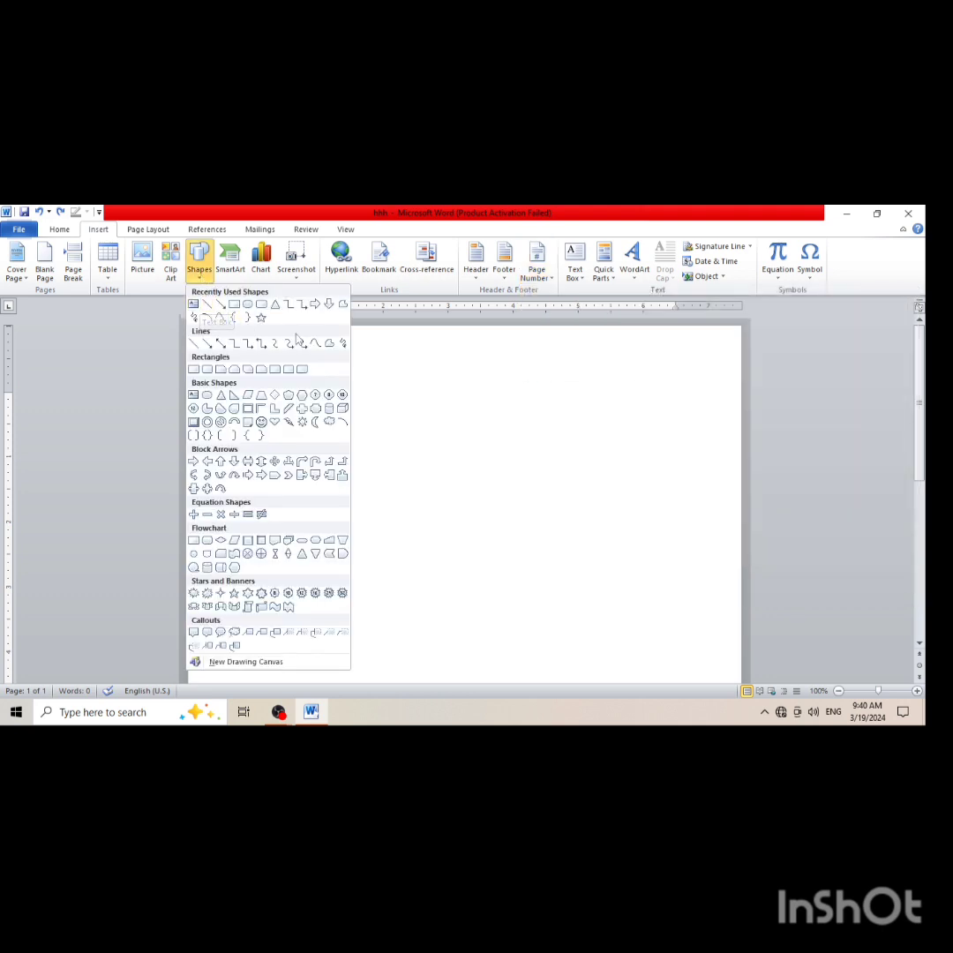
left_click(500, 375)
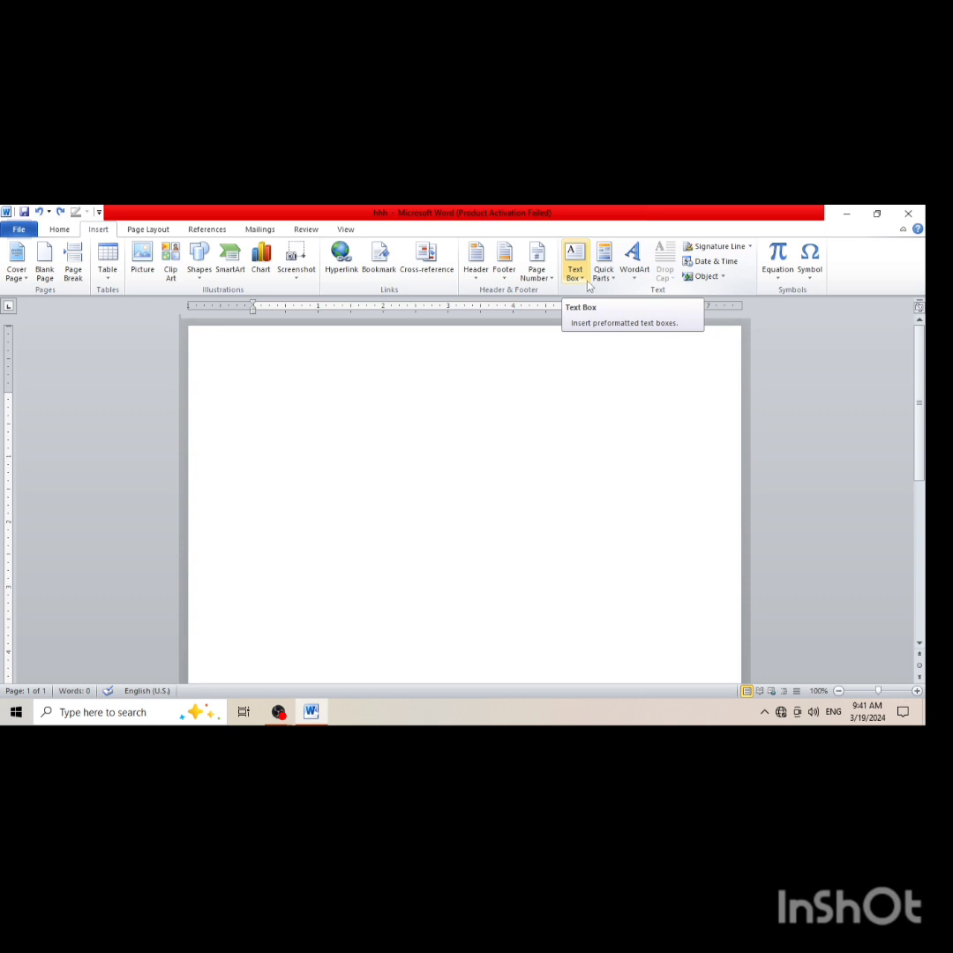
left_click(636, 280)
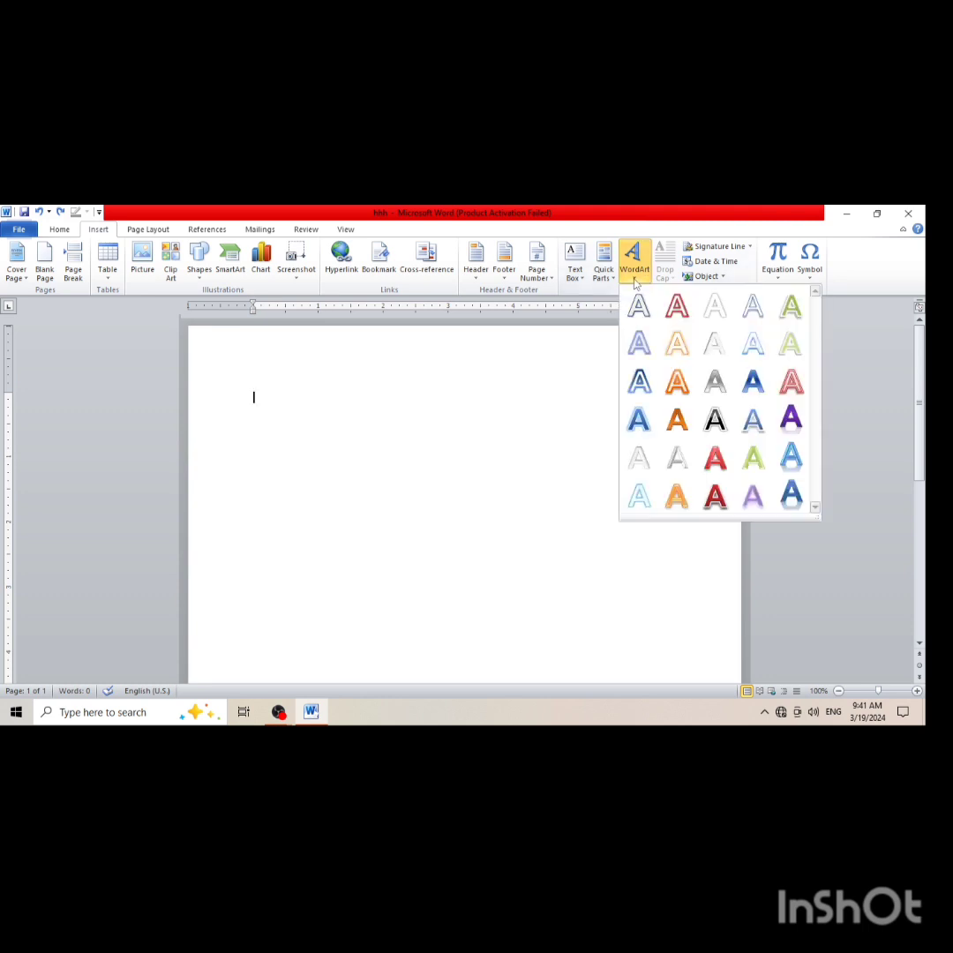
left_click(599, 335)
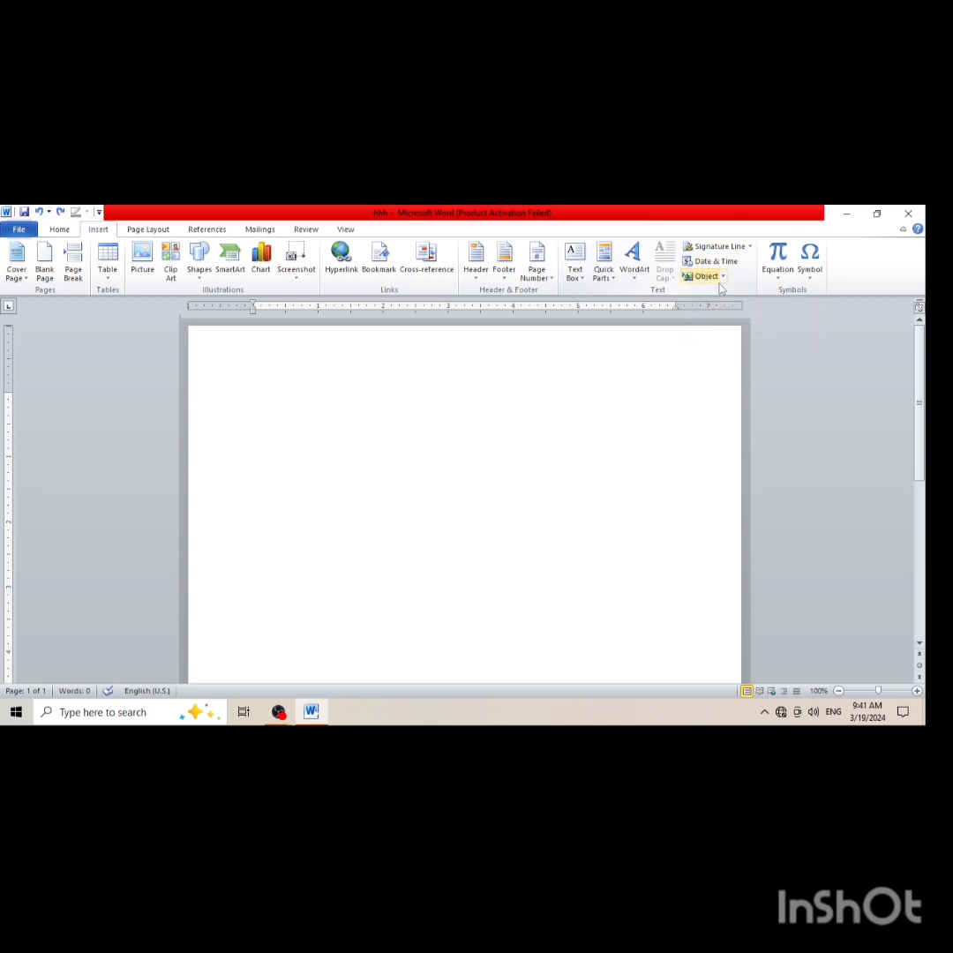
Insert a new blank equation and look through the Basic Math symbols available for it
left_click(778, 275)
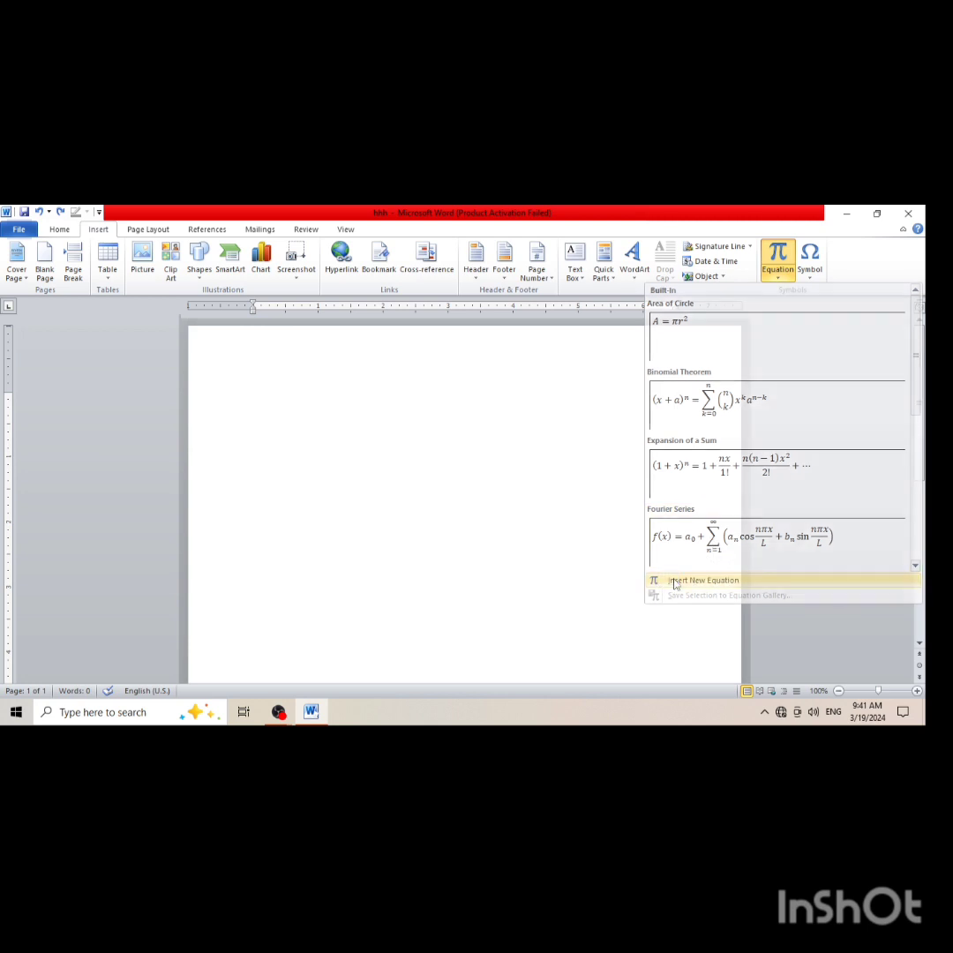
left_click(669, 579)
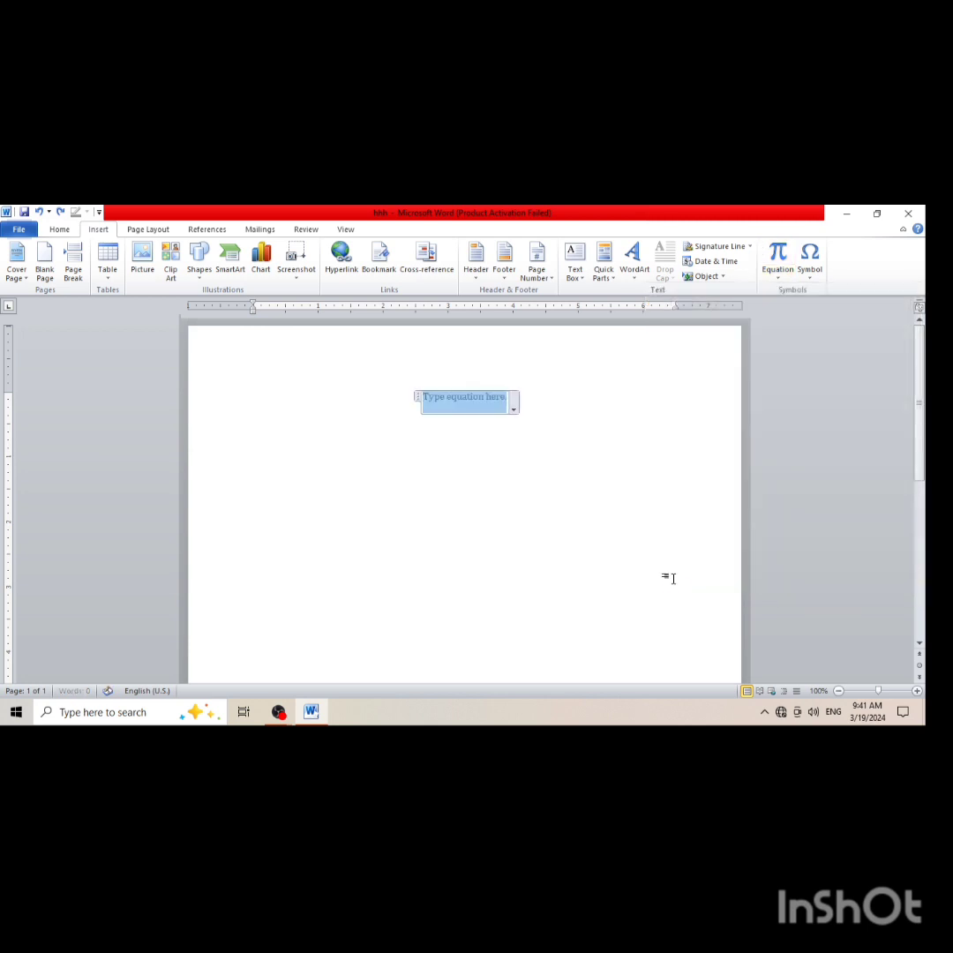
left_click(504, 403)
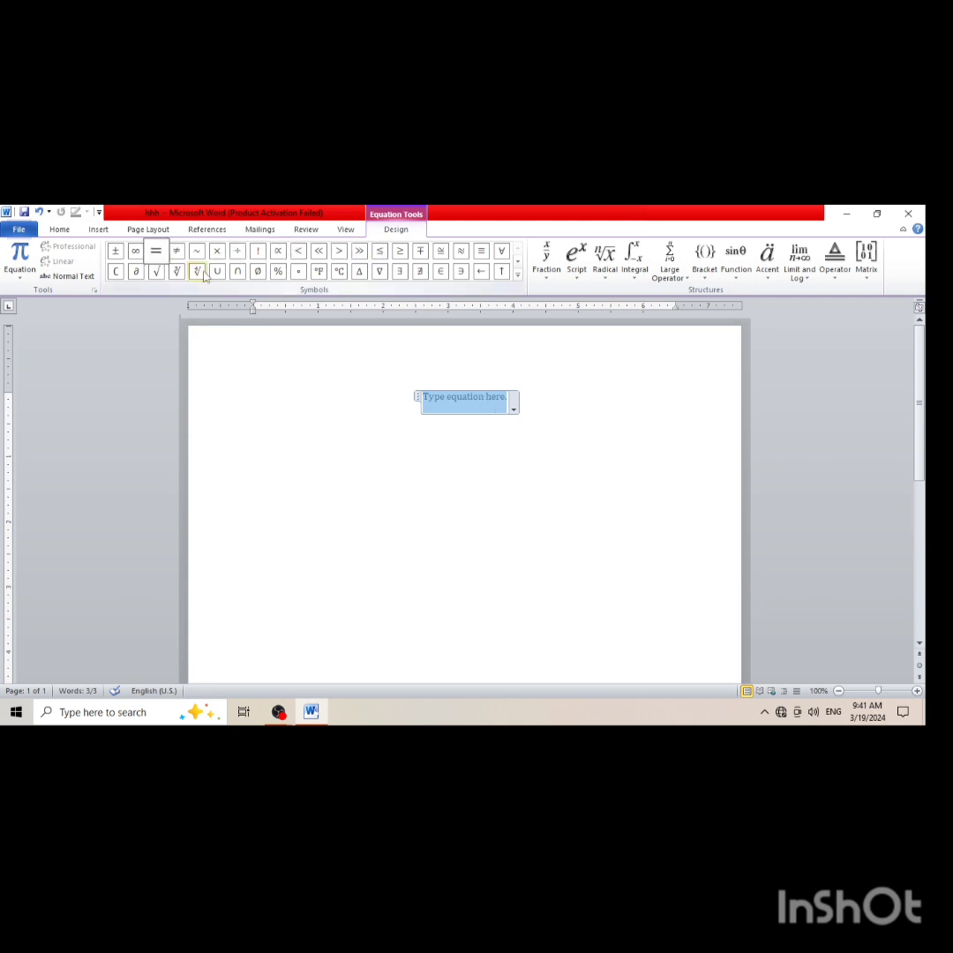
left_click(518, 275)
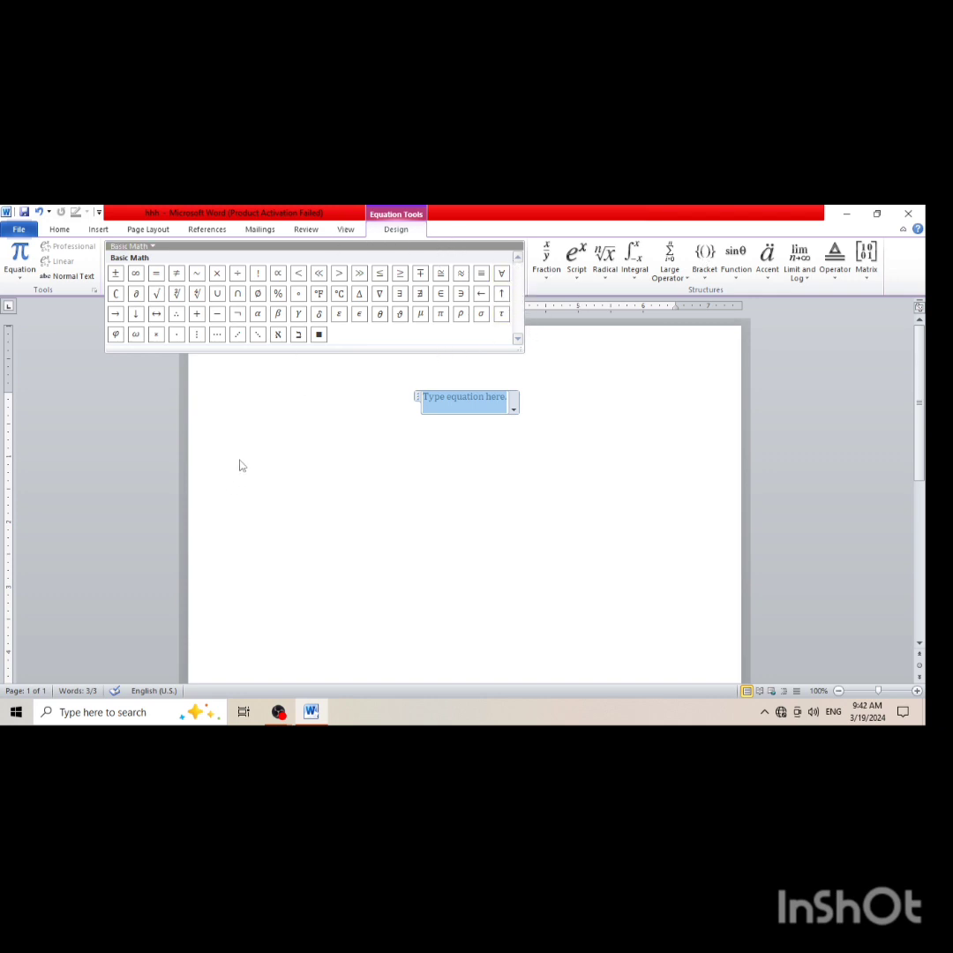
left_click(407, 429)
Examine the common symbols and browse the full Symbol dialog's characters without inserting any
left_click(98, 230)
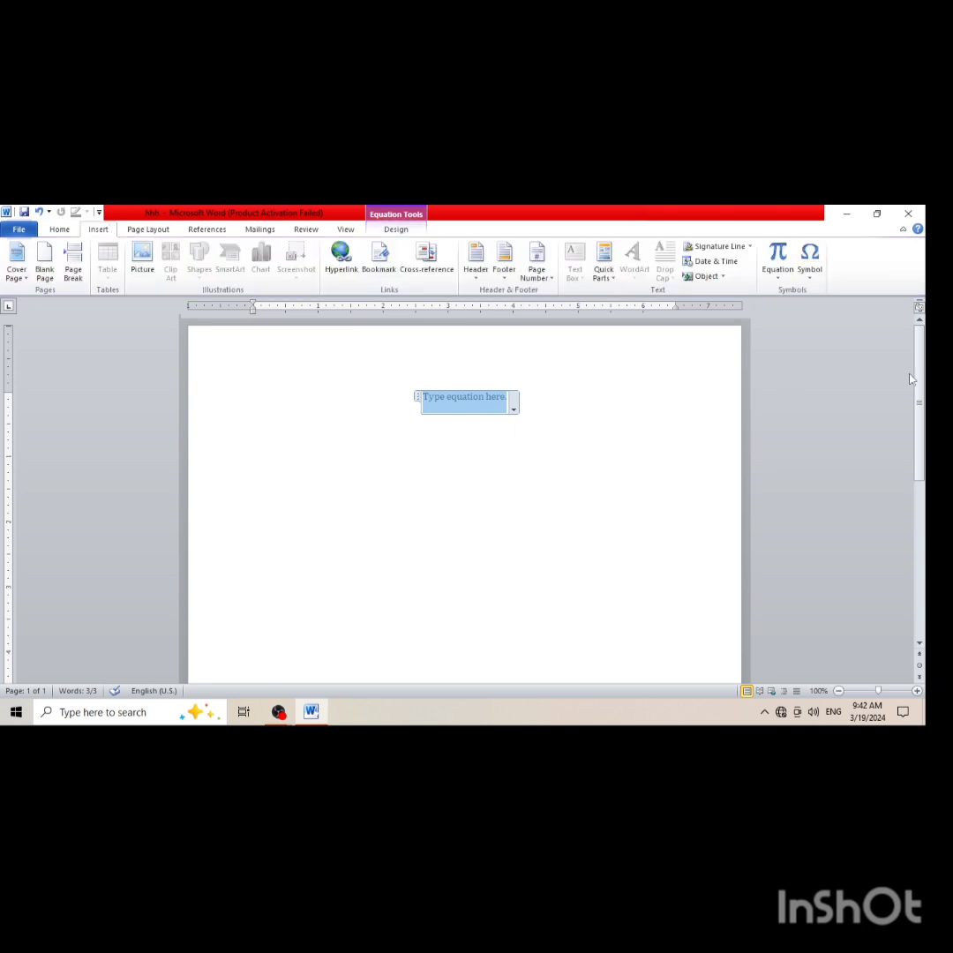
left_click(810, 281)
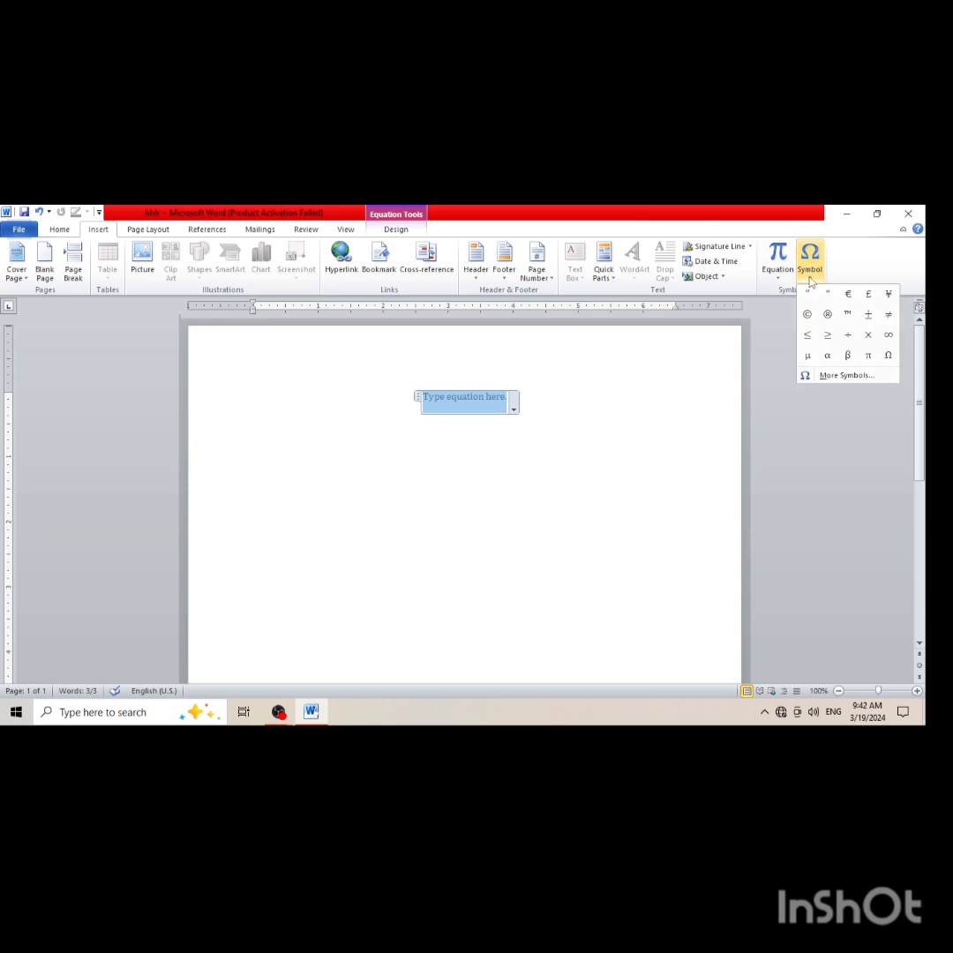
left_click(810, 281)
left_click(810, 282)
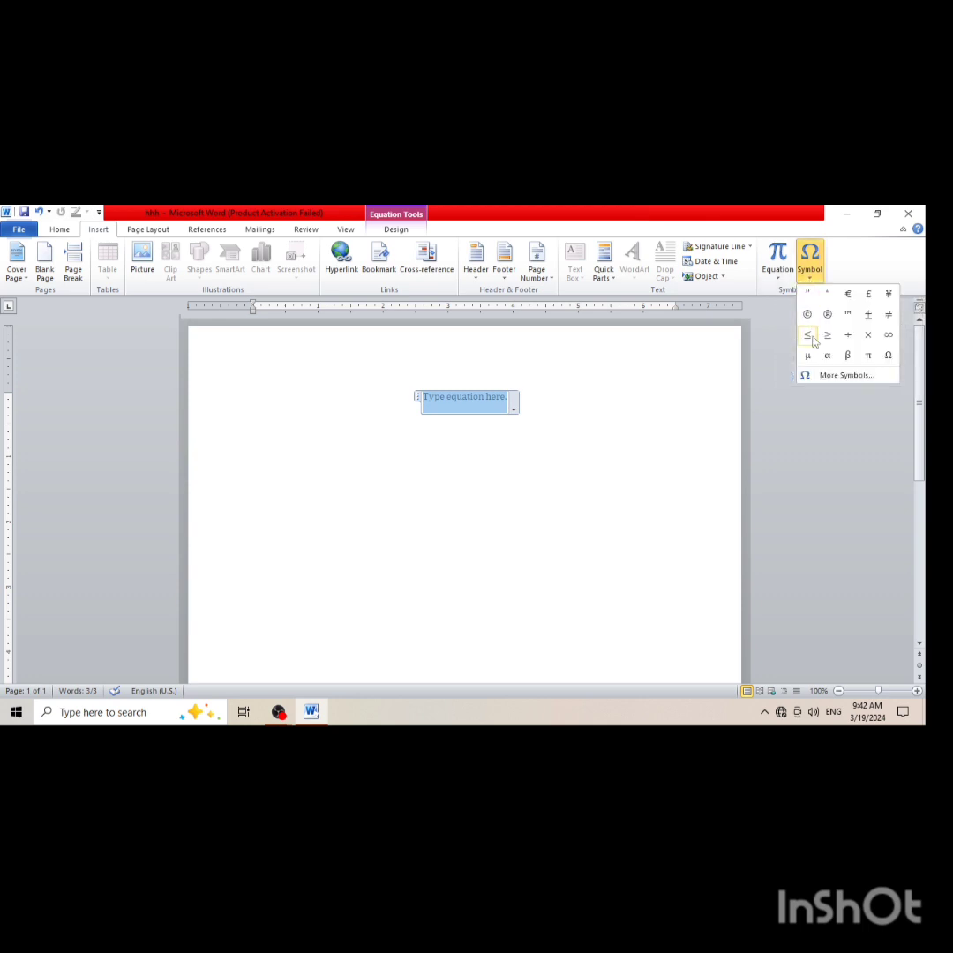
left_click(845, 378)
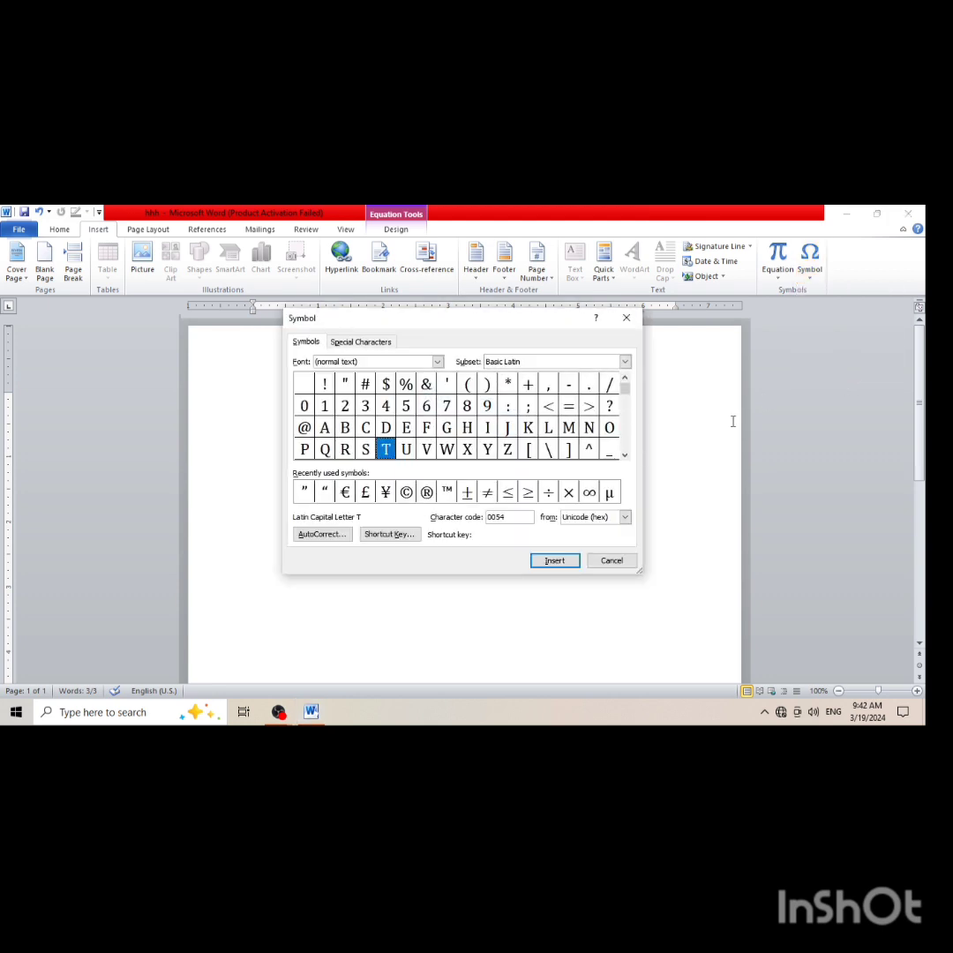
left_click_drag(624, 385, 624, 427)
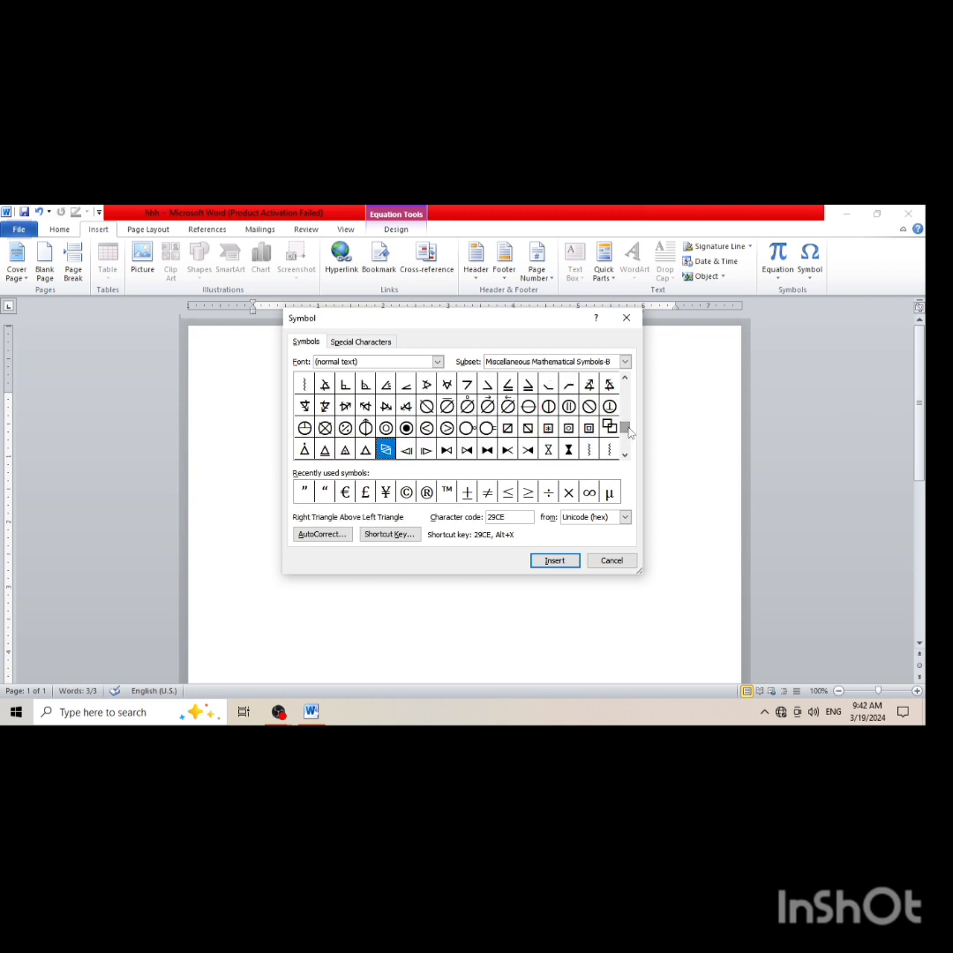
left_click(626, 456)
left_click(625, 455)
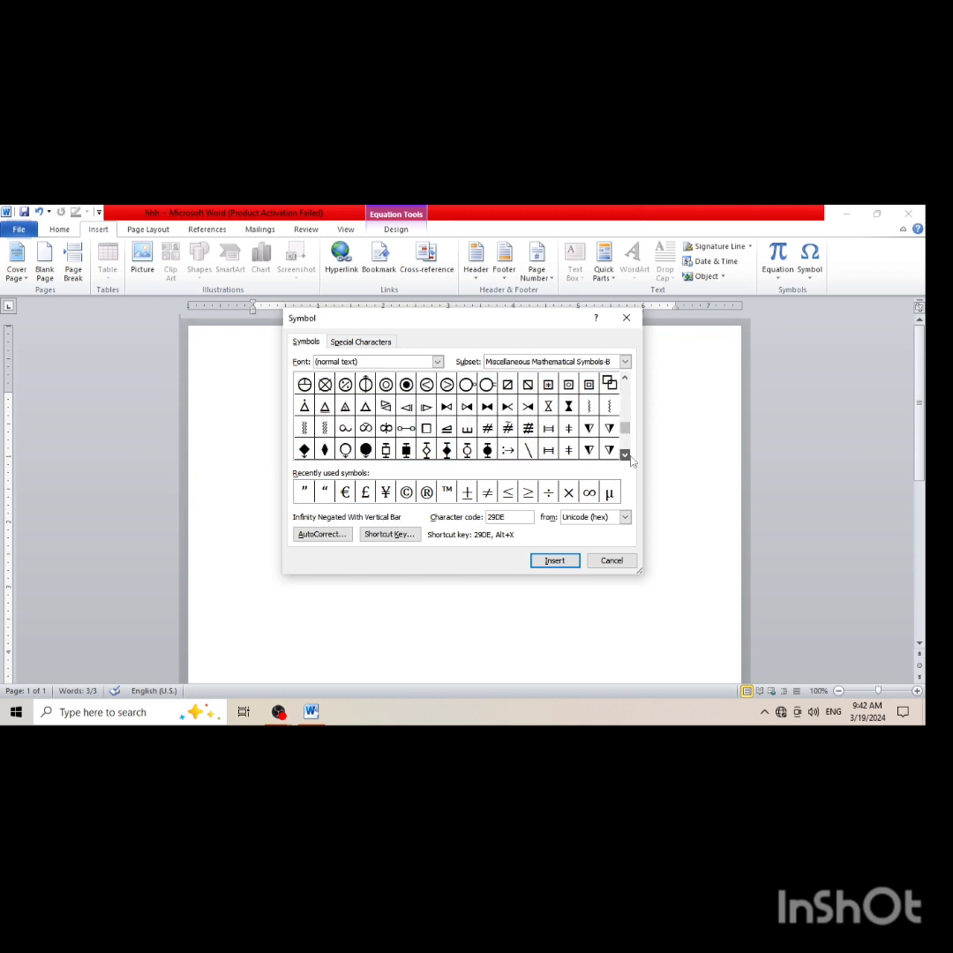
left_click(626, 456)
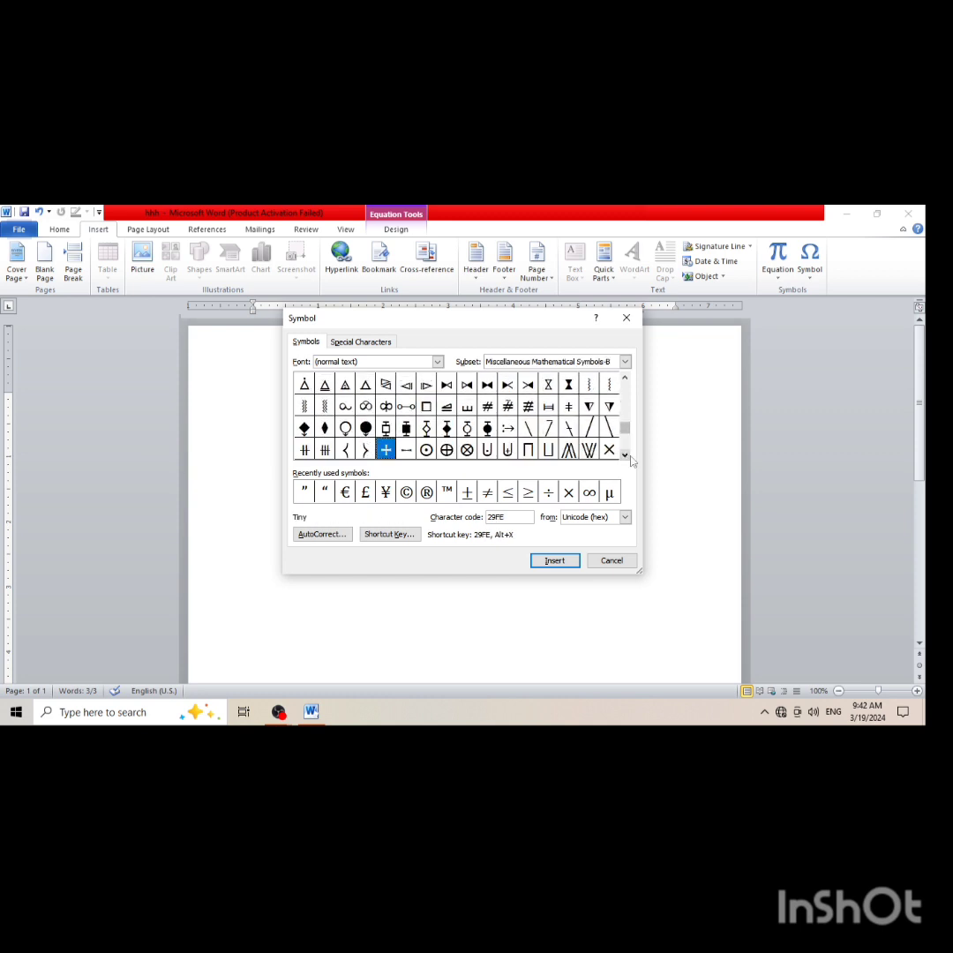
left_click(626, 318)
Replace the blank equation with the built-in Binomial Theorem and review the Basic Math symbols
left_click(780, 277)
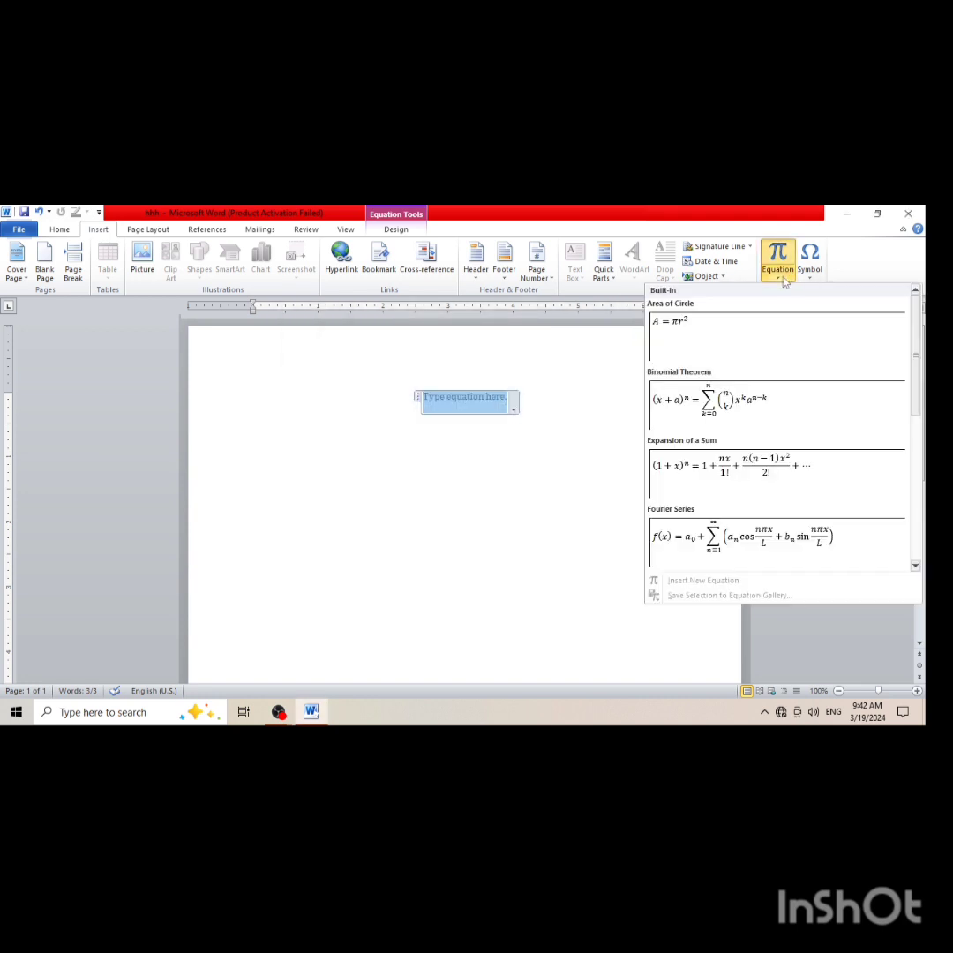
left_click(785, 404)
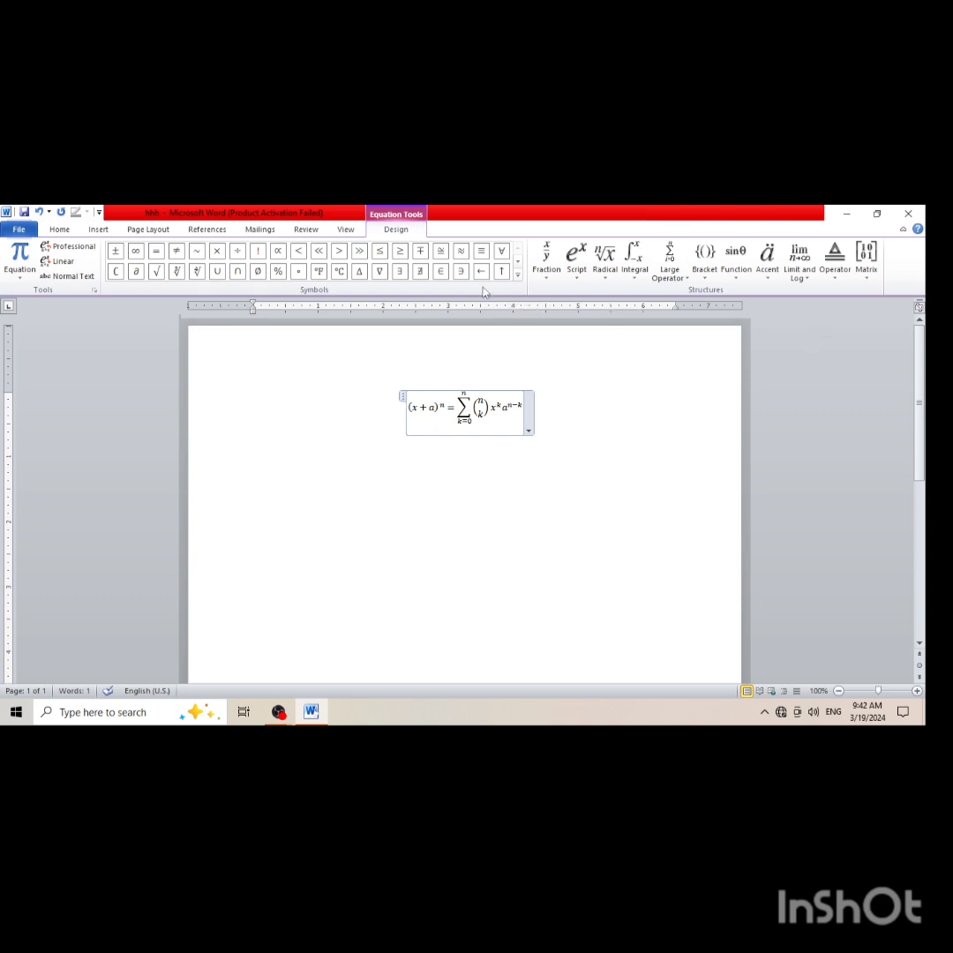
left_click(518, 275)
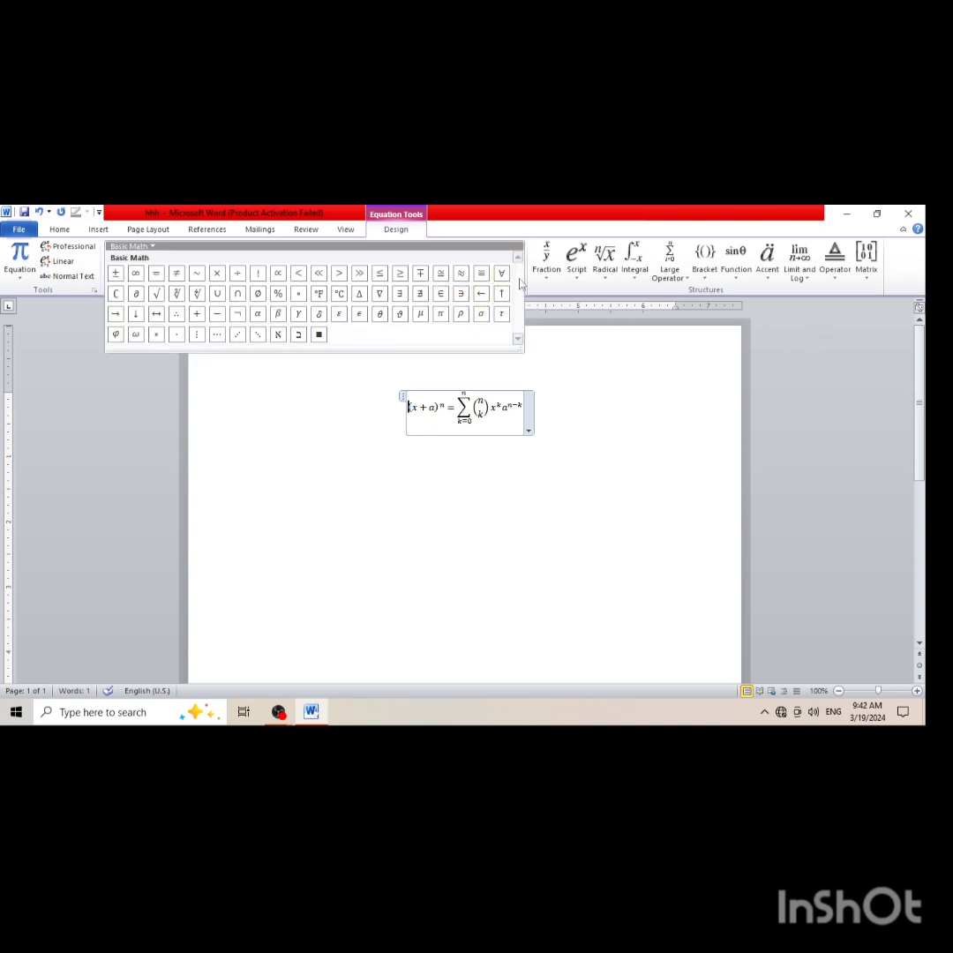
left_click(316, 427)
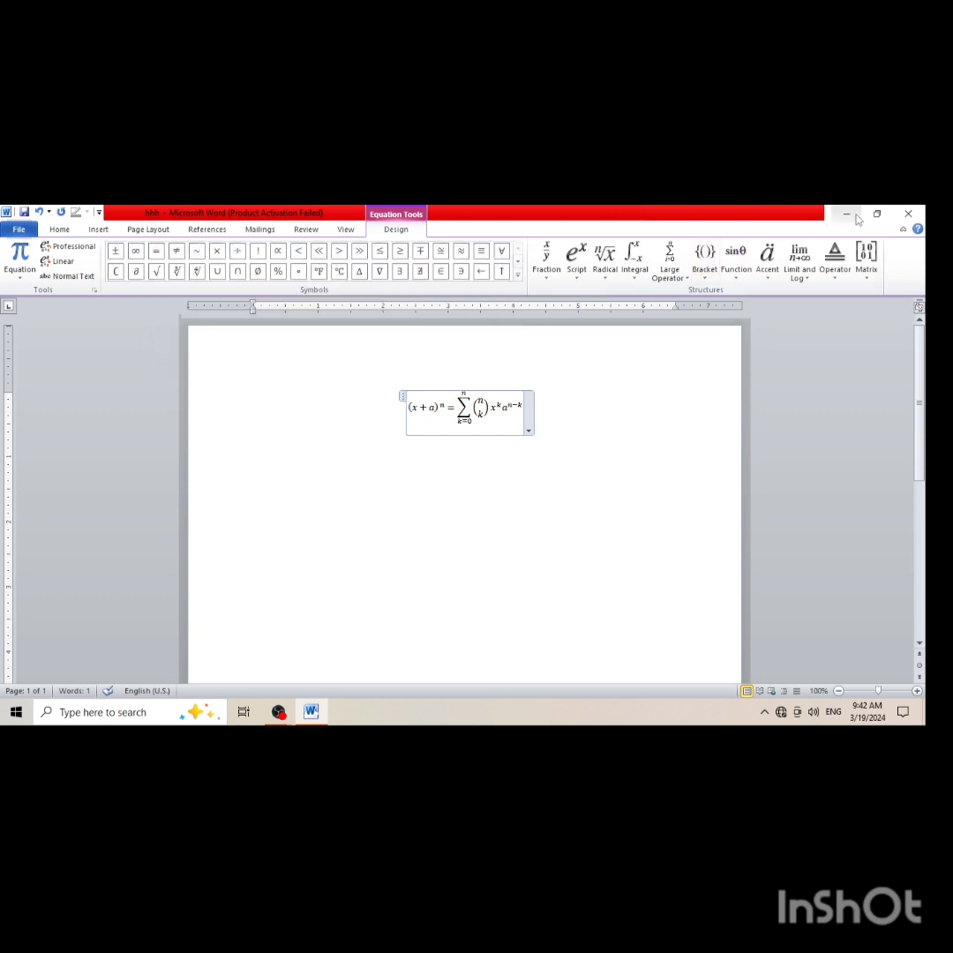
Try the built-in Composite theme on the document containing the equation
left_click(98, 229)
left_click(163, 231)
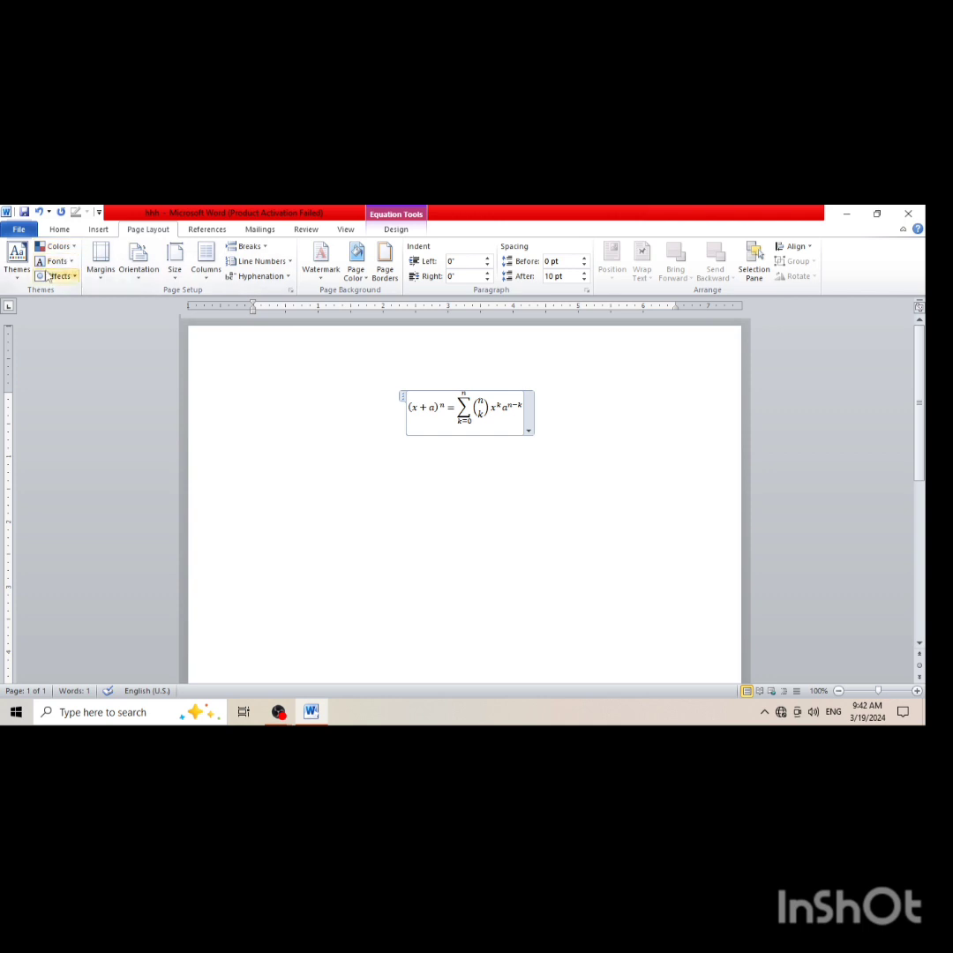
left_click(19, 276)
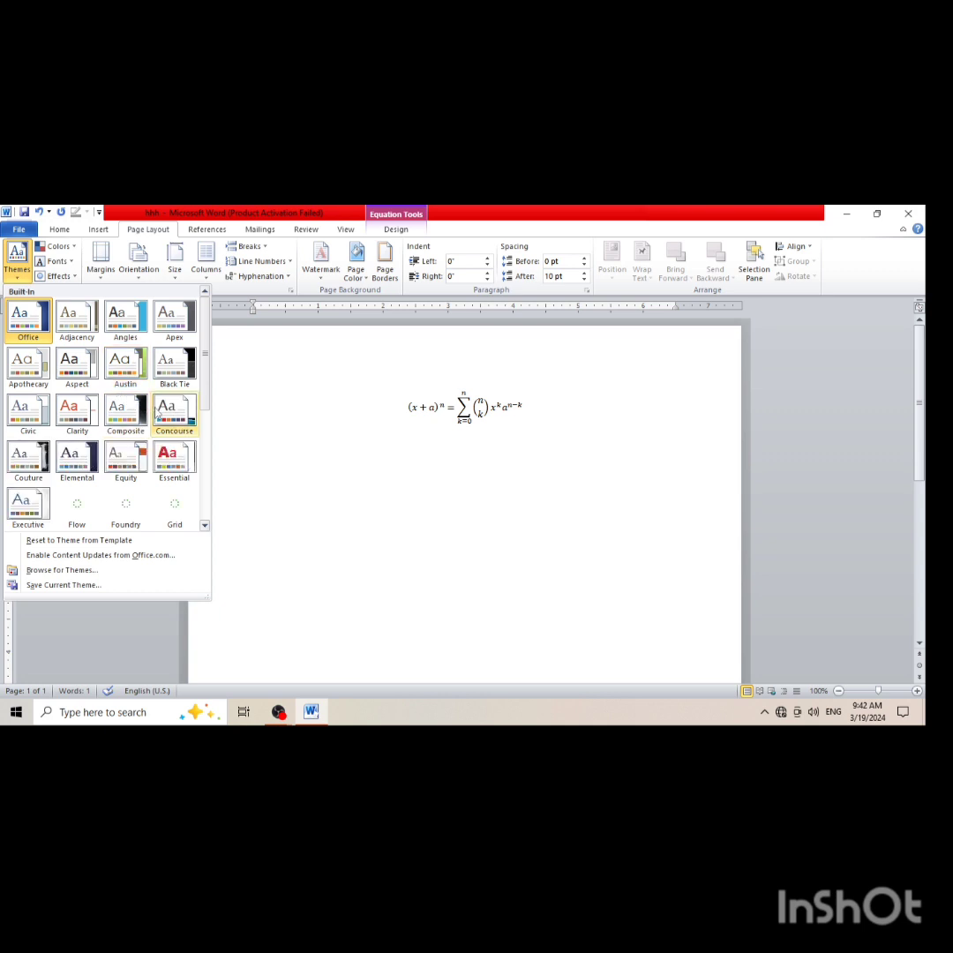
left_click(146, 416)
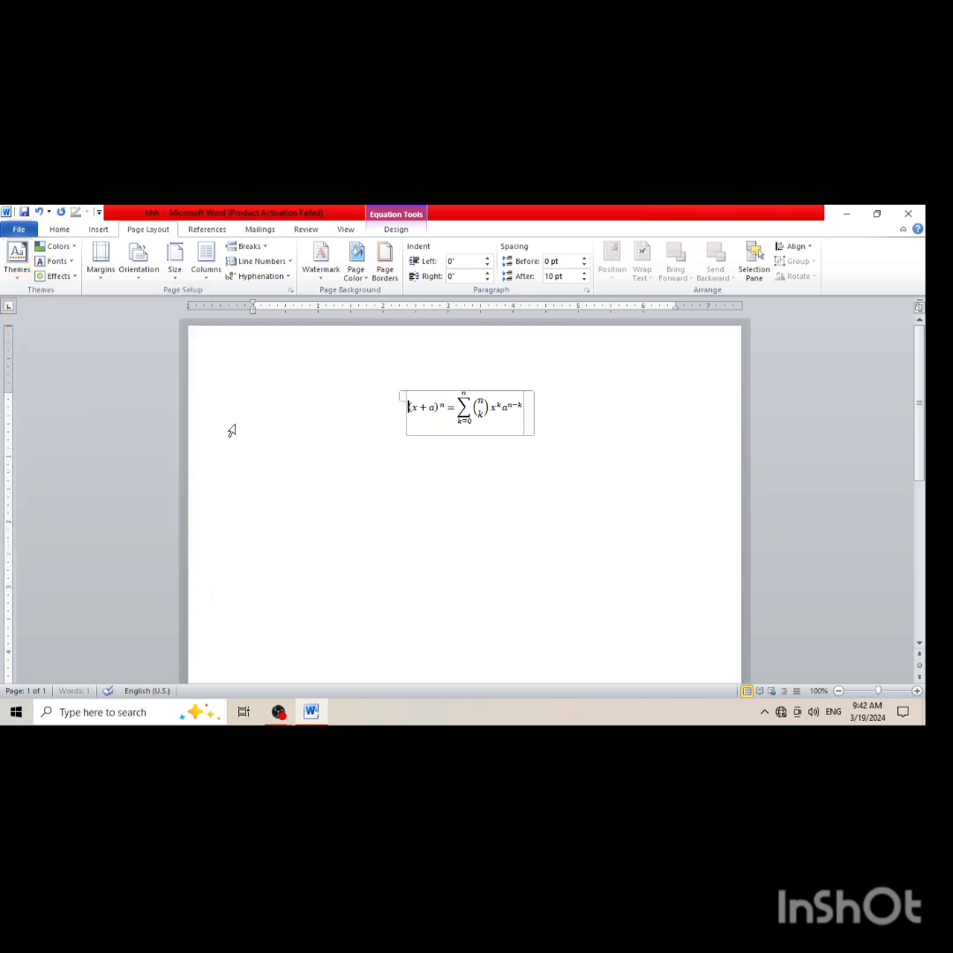
Undo the edits back to the original paragraphs and delete all of that text
key("ctrl+z")
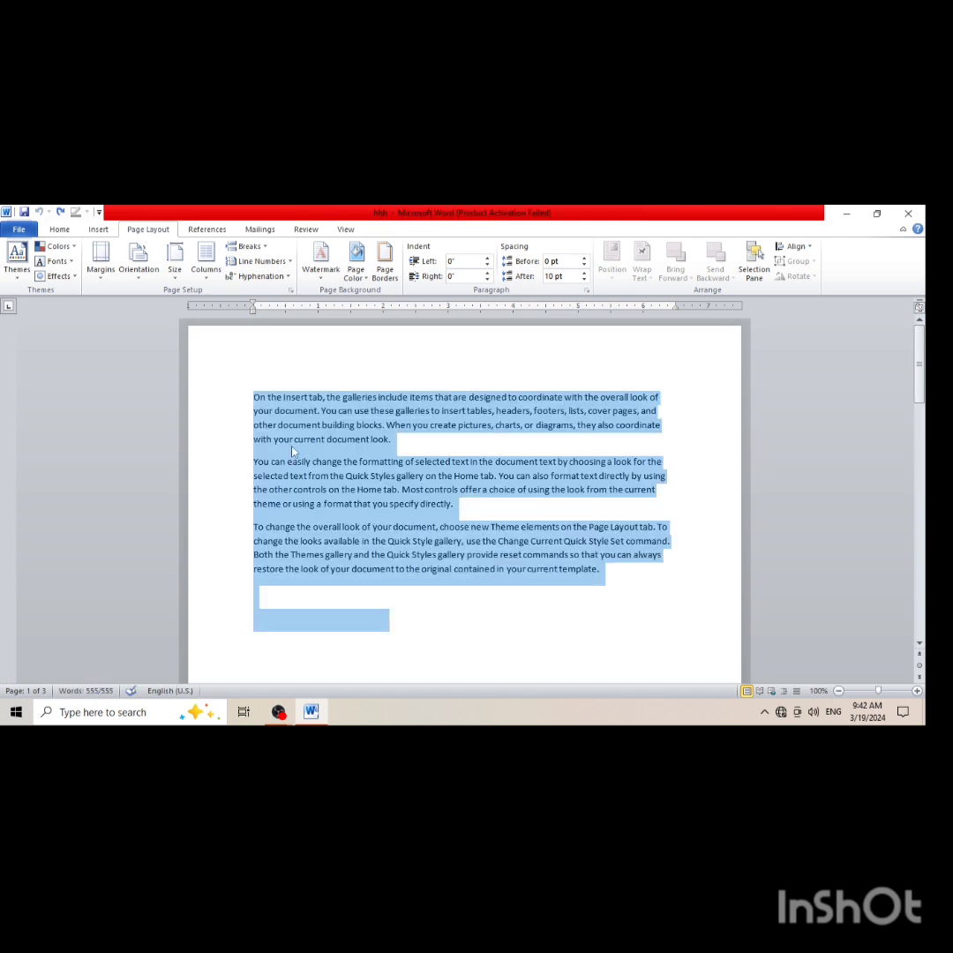
key("Delete")
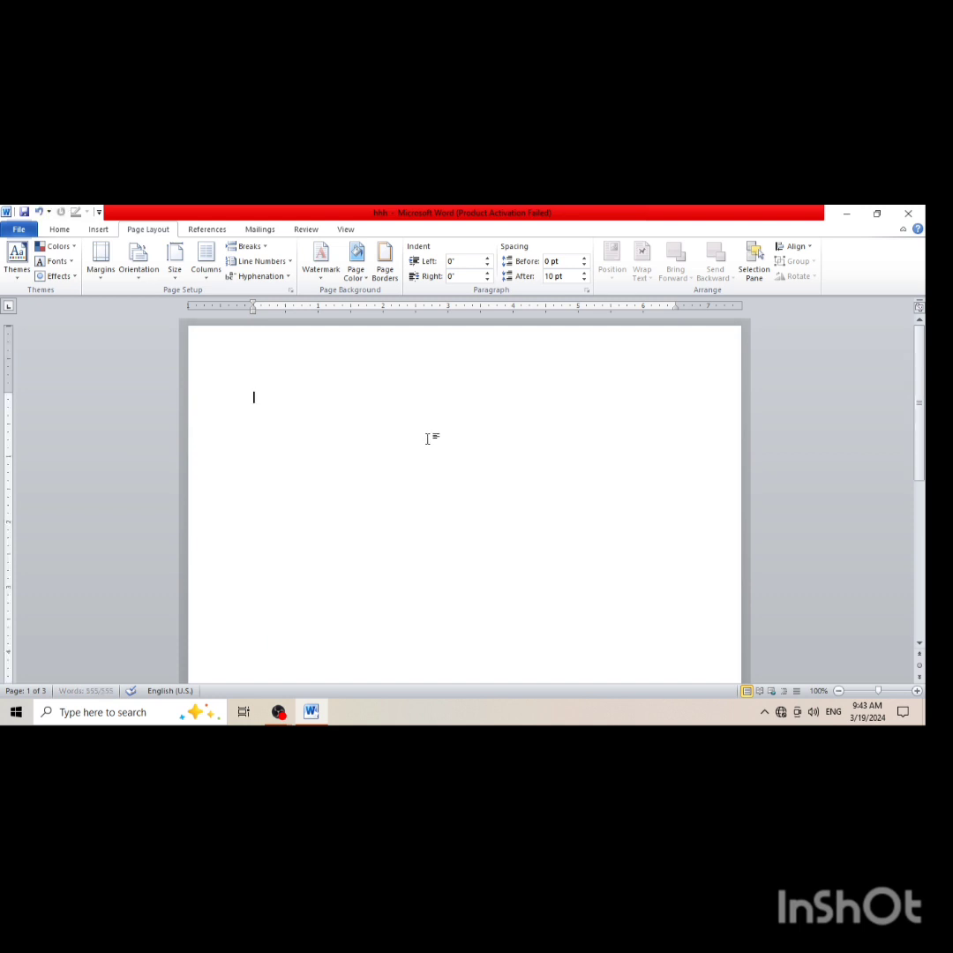
Apply the built-in Flow theme to the document and change its theme colors to Angles
left_click(16, 260)
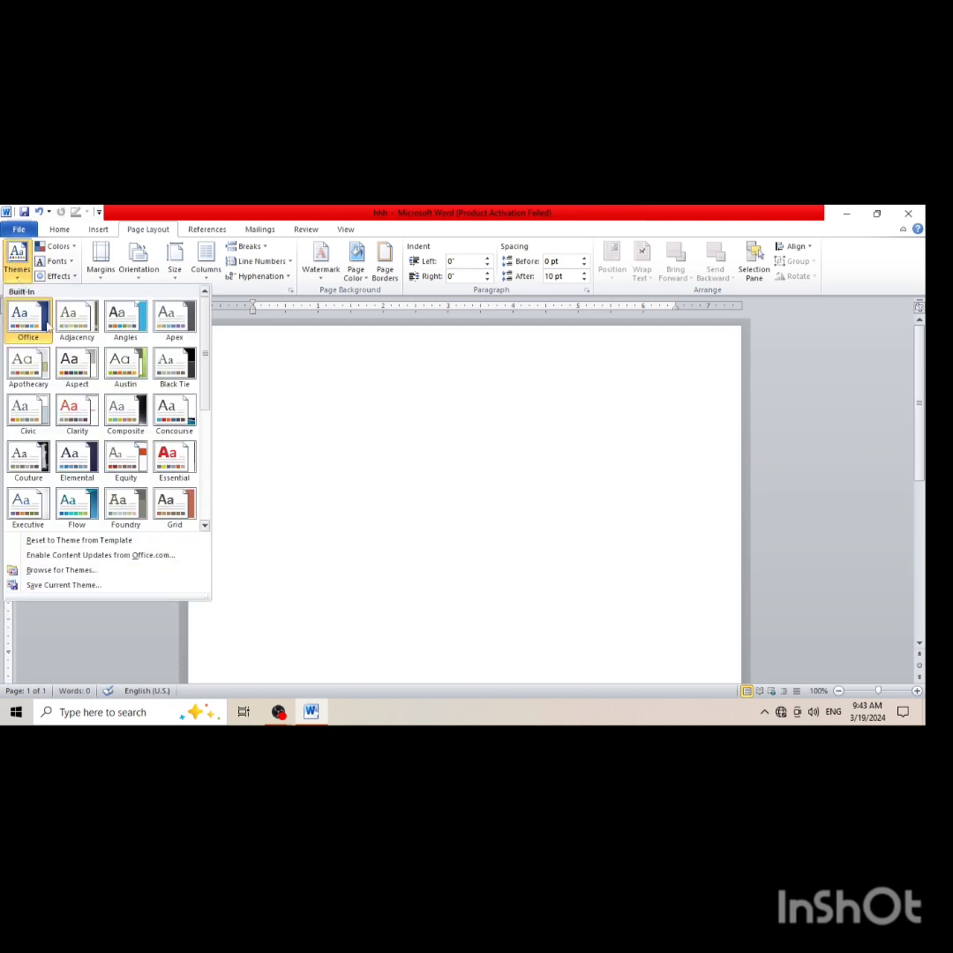
left_click(88, 499)
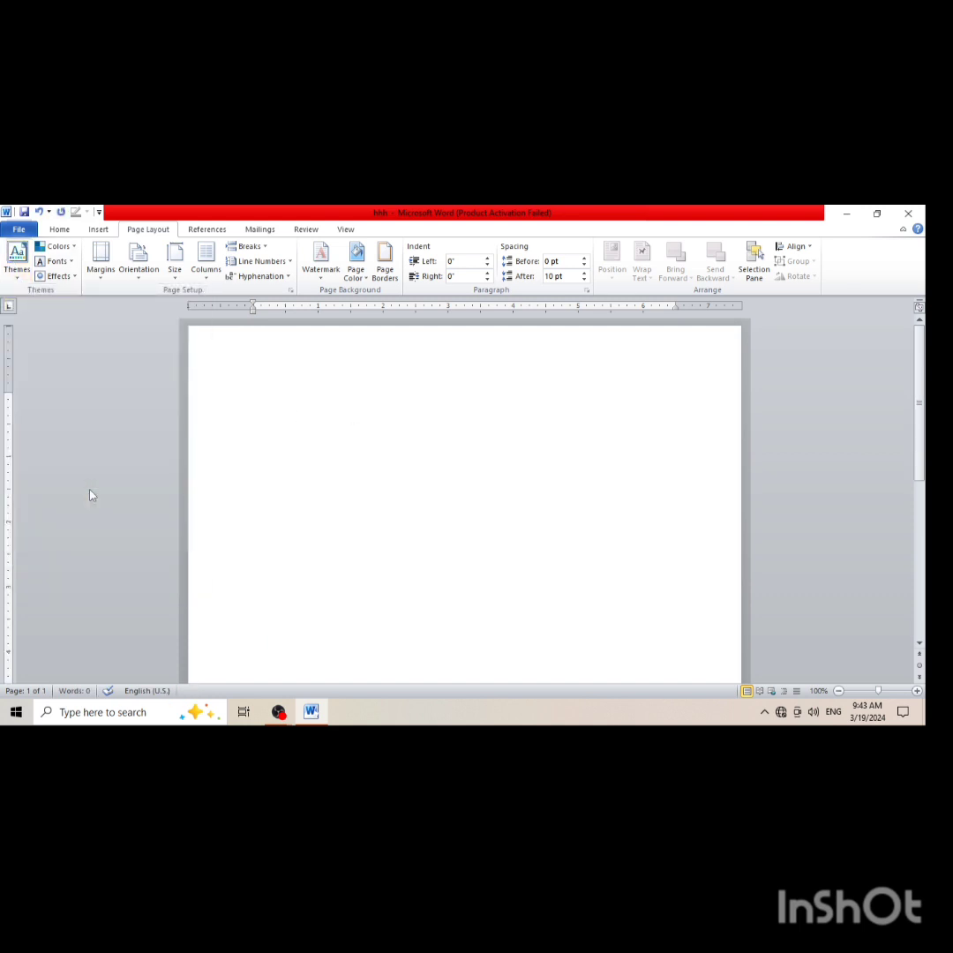
left_click(58, 246)
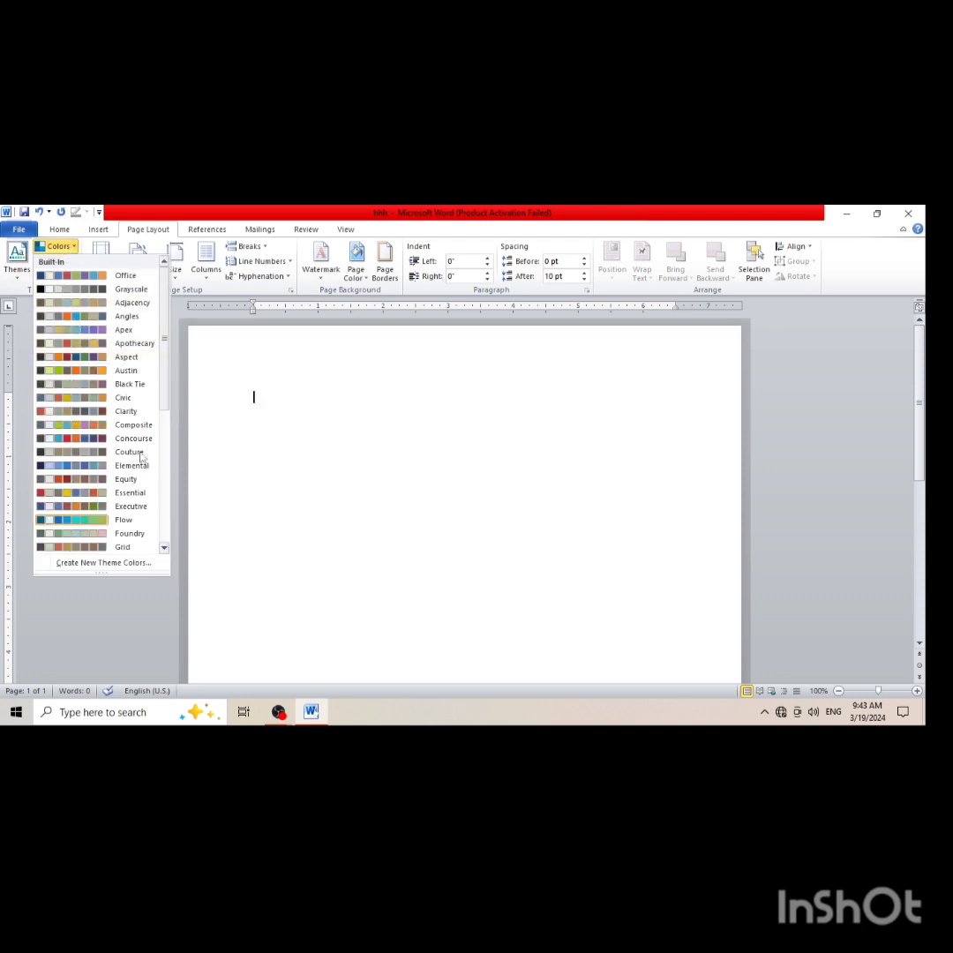
left_click(69, 321)
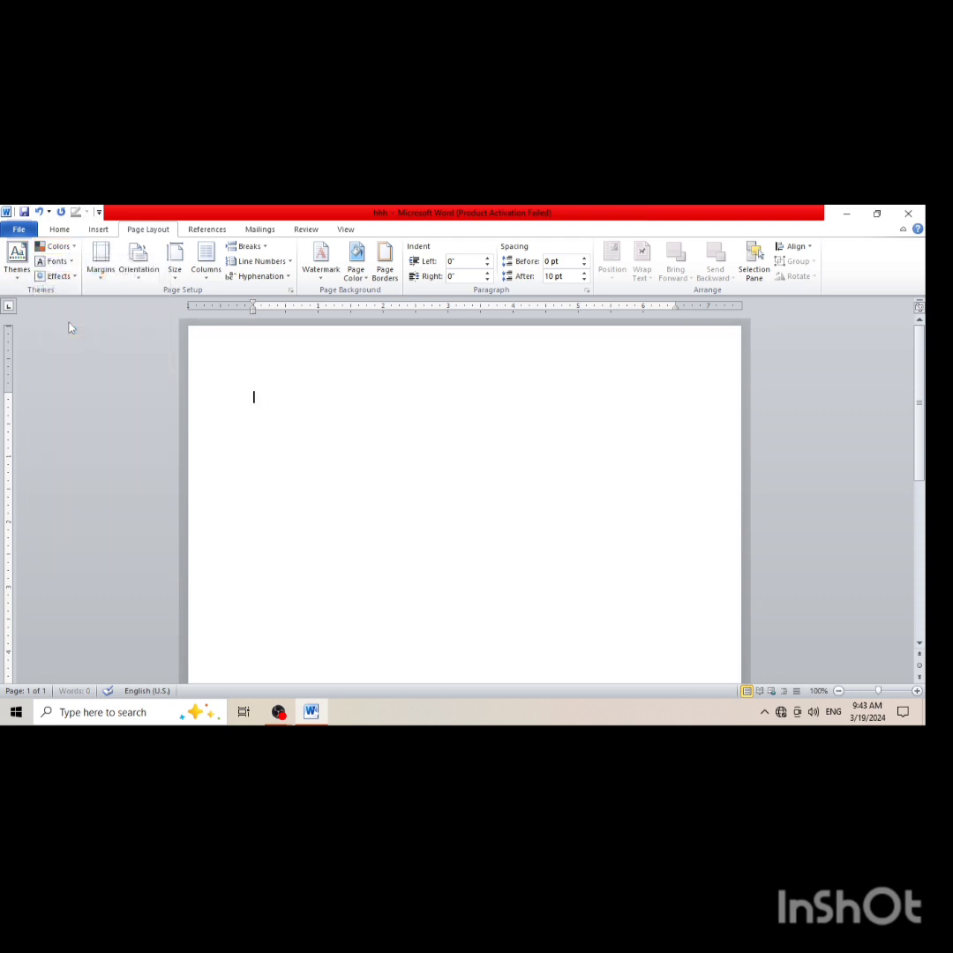
Examine the built-in theme fonts, theme effects and page margin presets without applying any
left_click(69, 265)
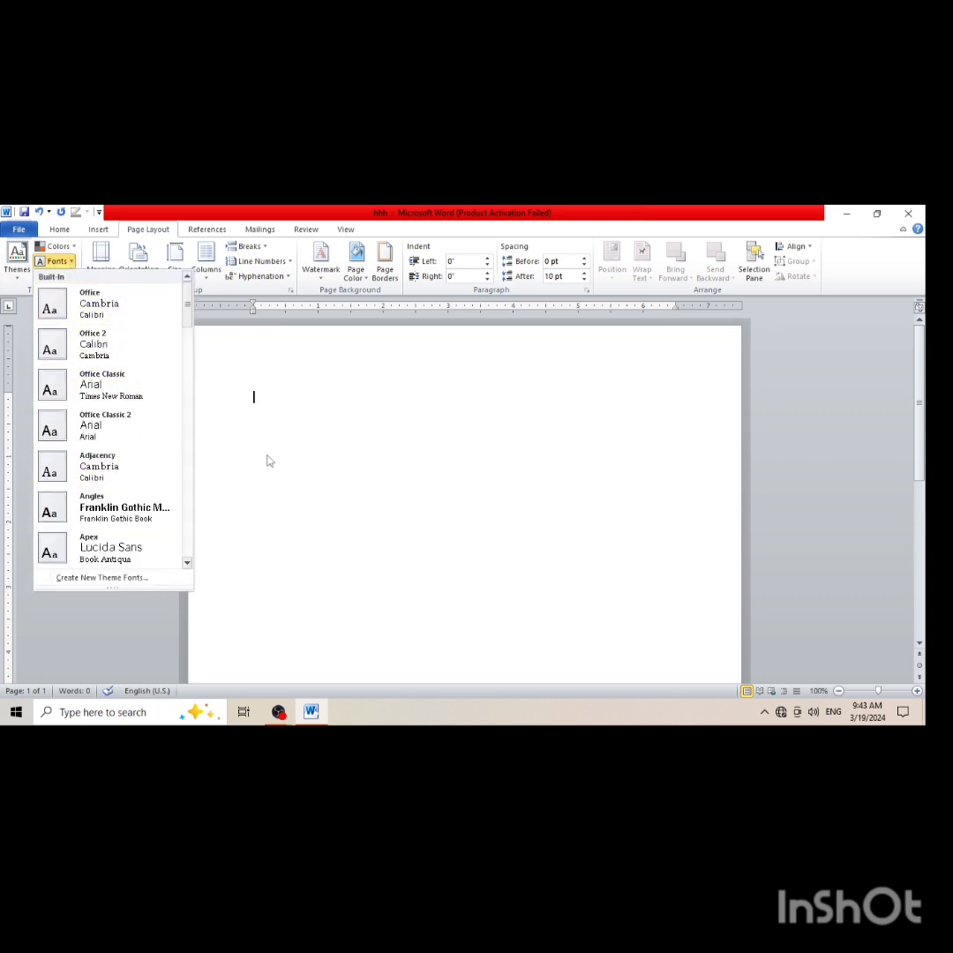
left_click(269, 461)
left_click(67, 277)
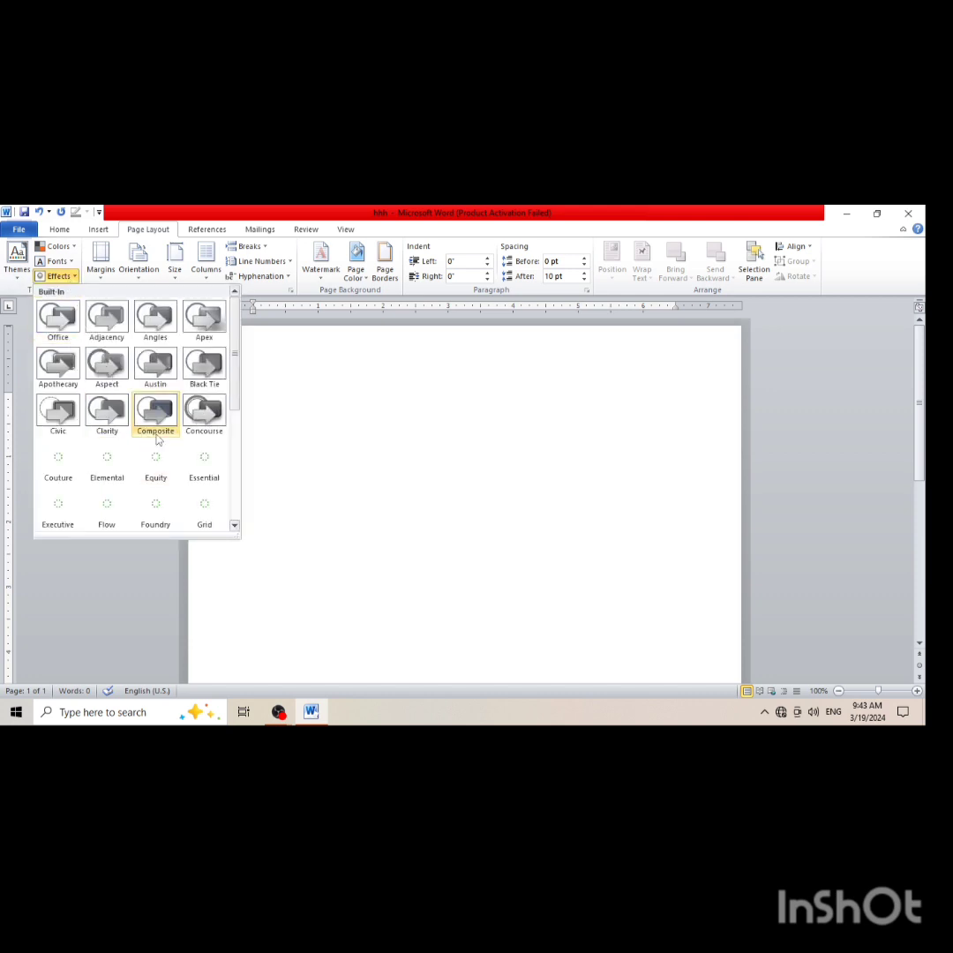
left_click(293, 532)
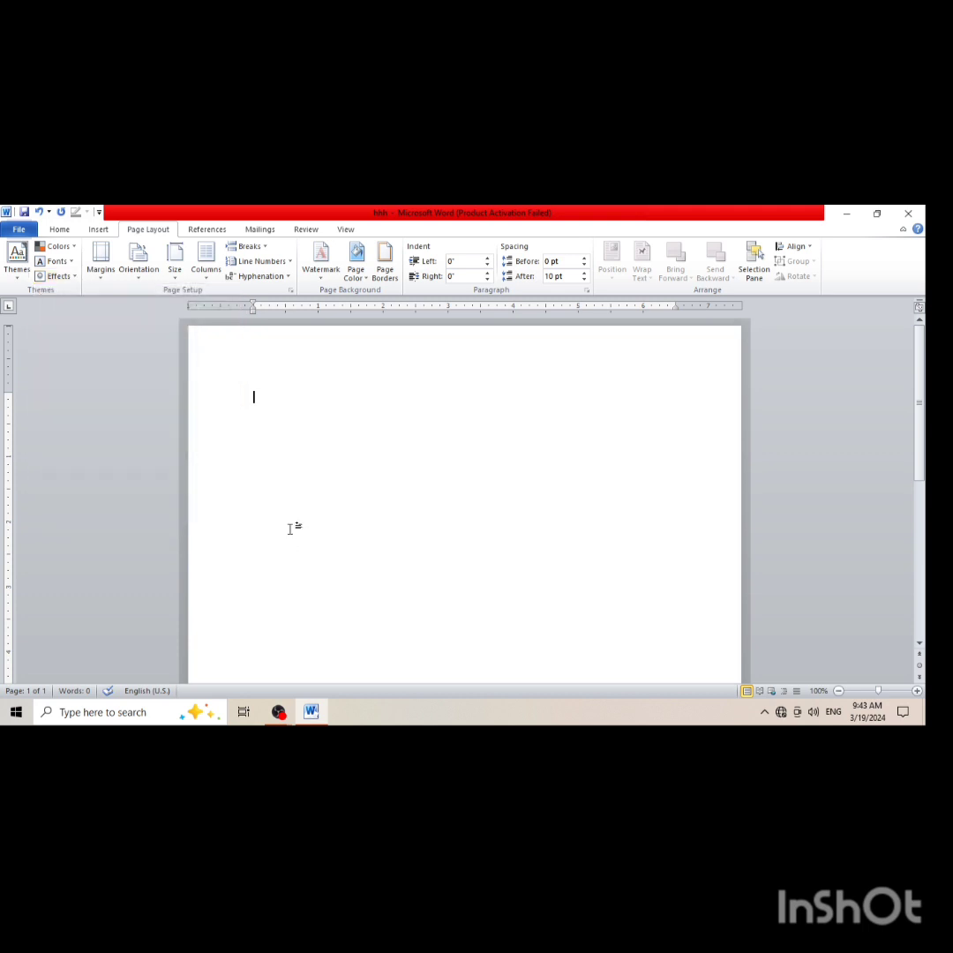
left_click(100, 269)
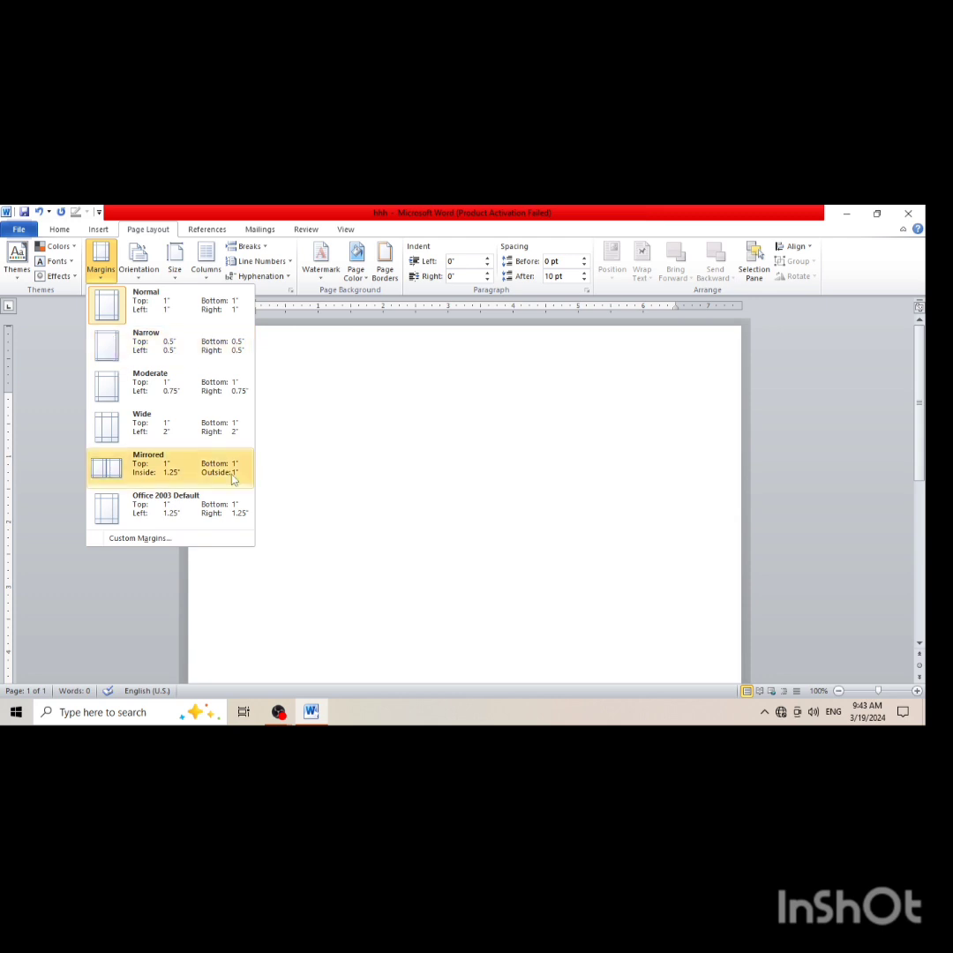
left_click(300, 536)
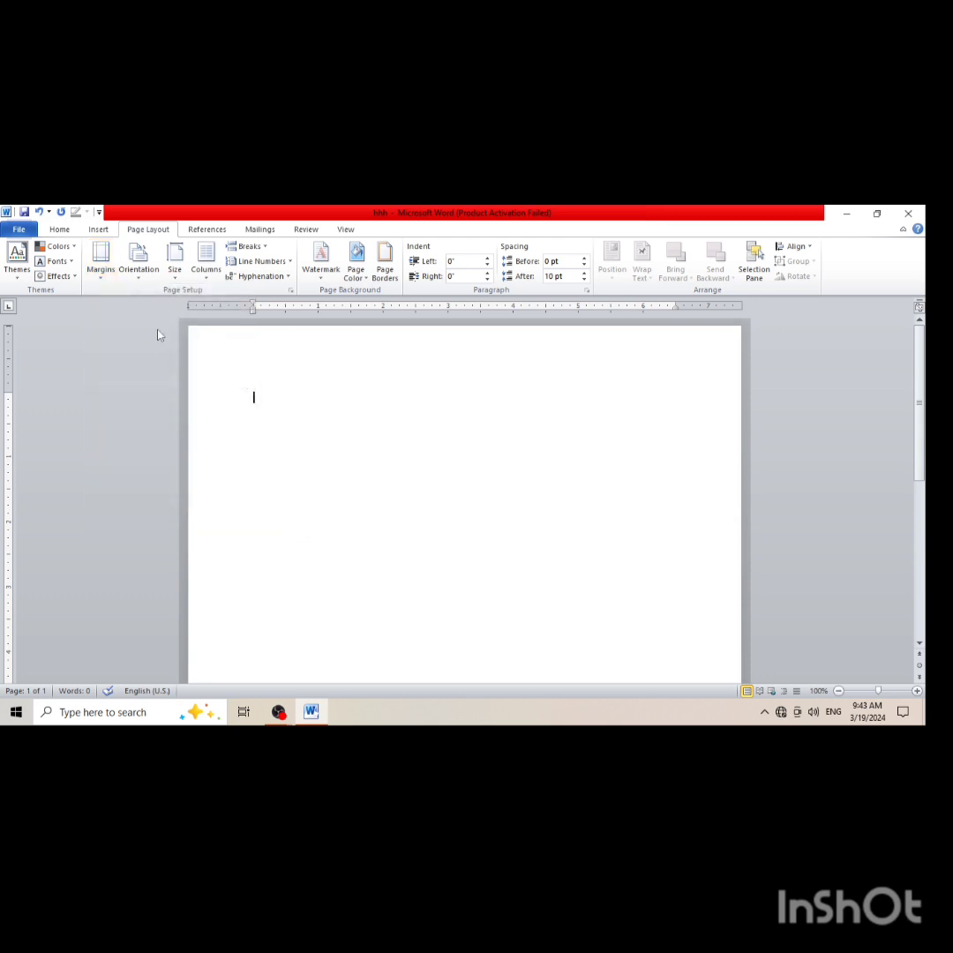
Switch the page orientation to Landscape and back to Portrait
left_click(144, 275)
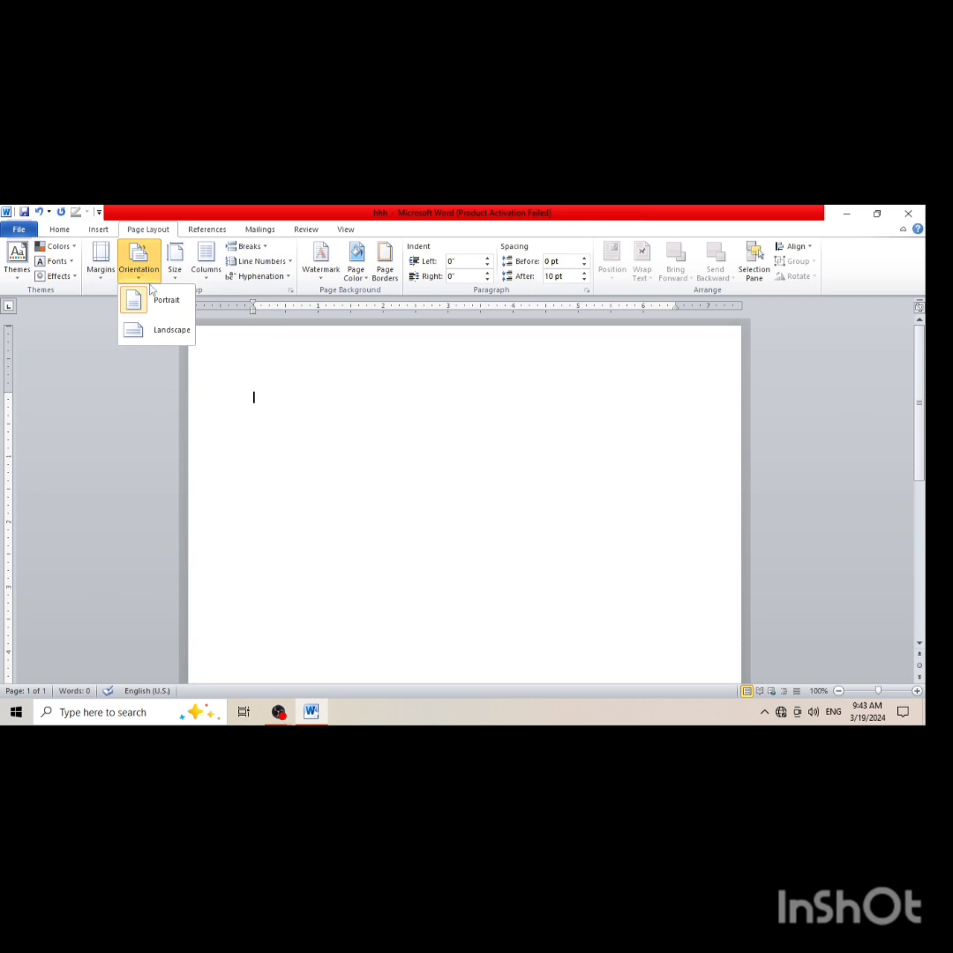
left_click(179, 330)
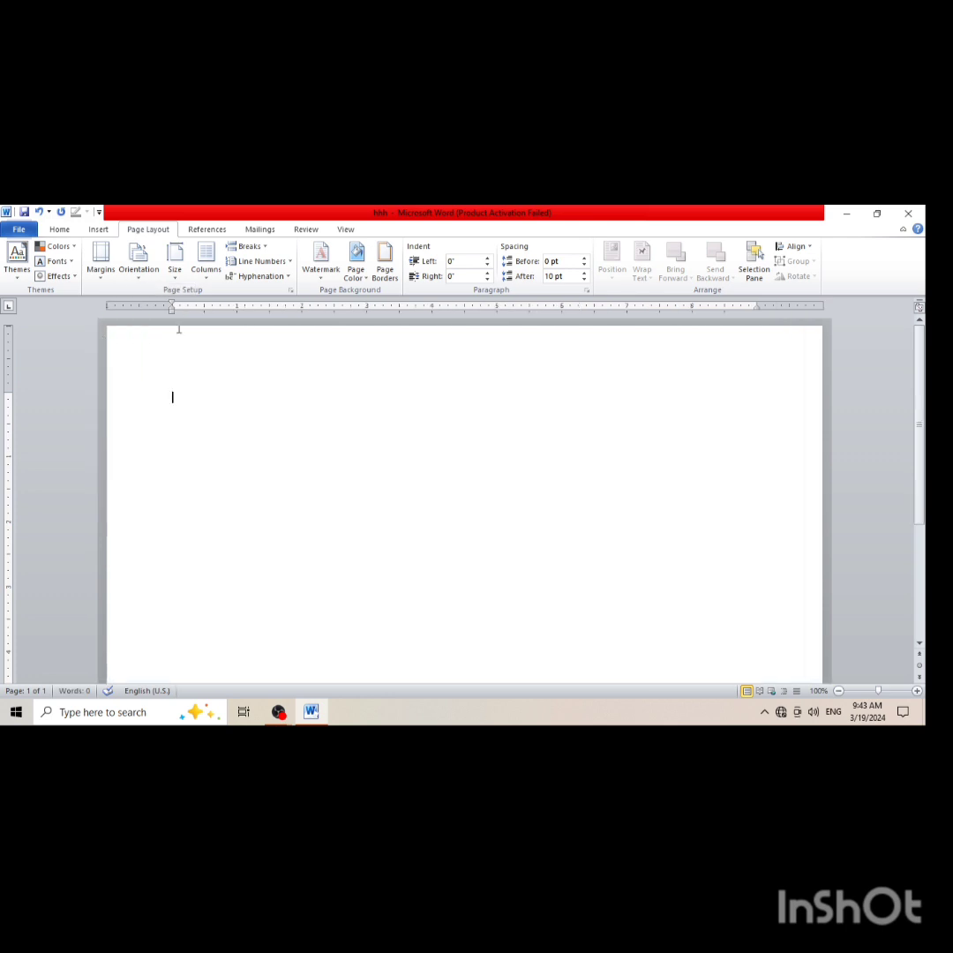
left_click(141, 270)
left_click(144, 301)
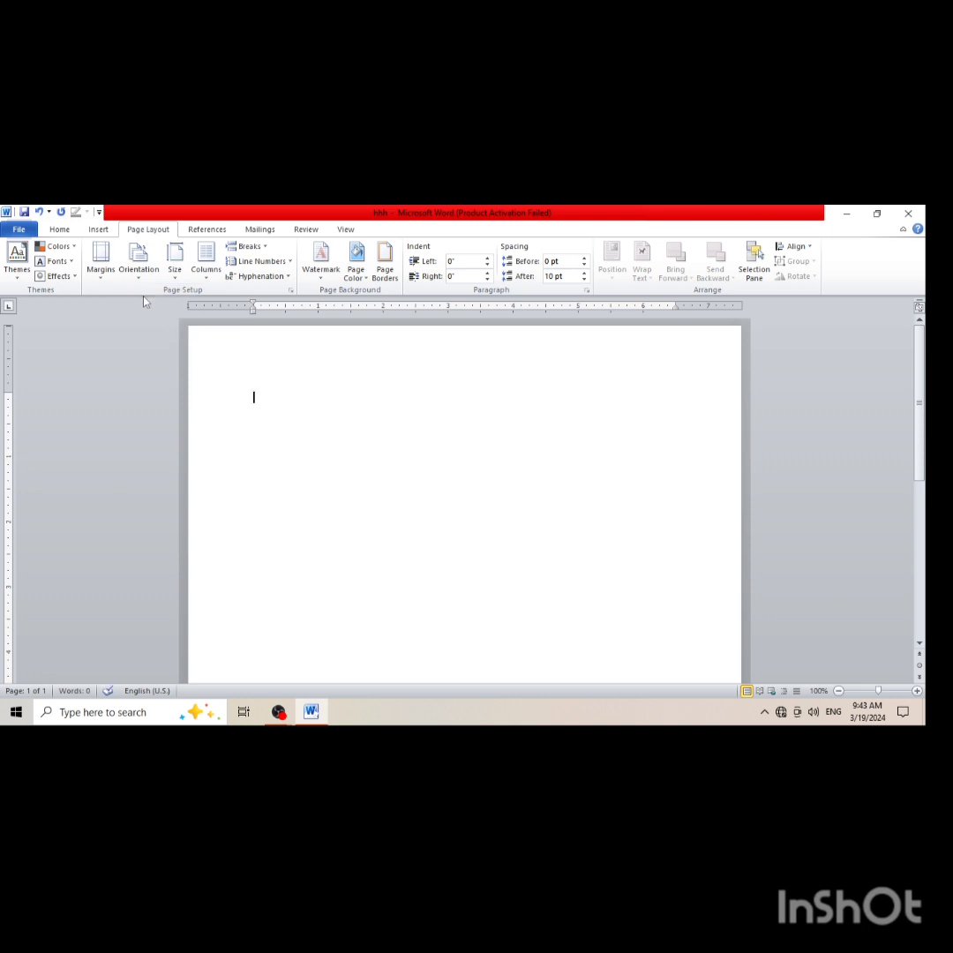
Set the paper size to A4 and lay out the page in two columns
left_click(176, 273)
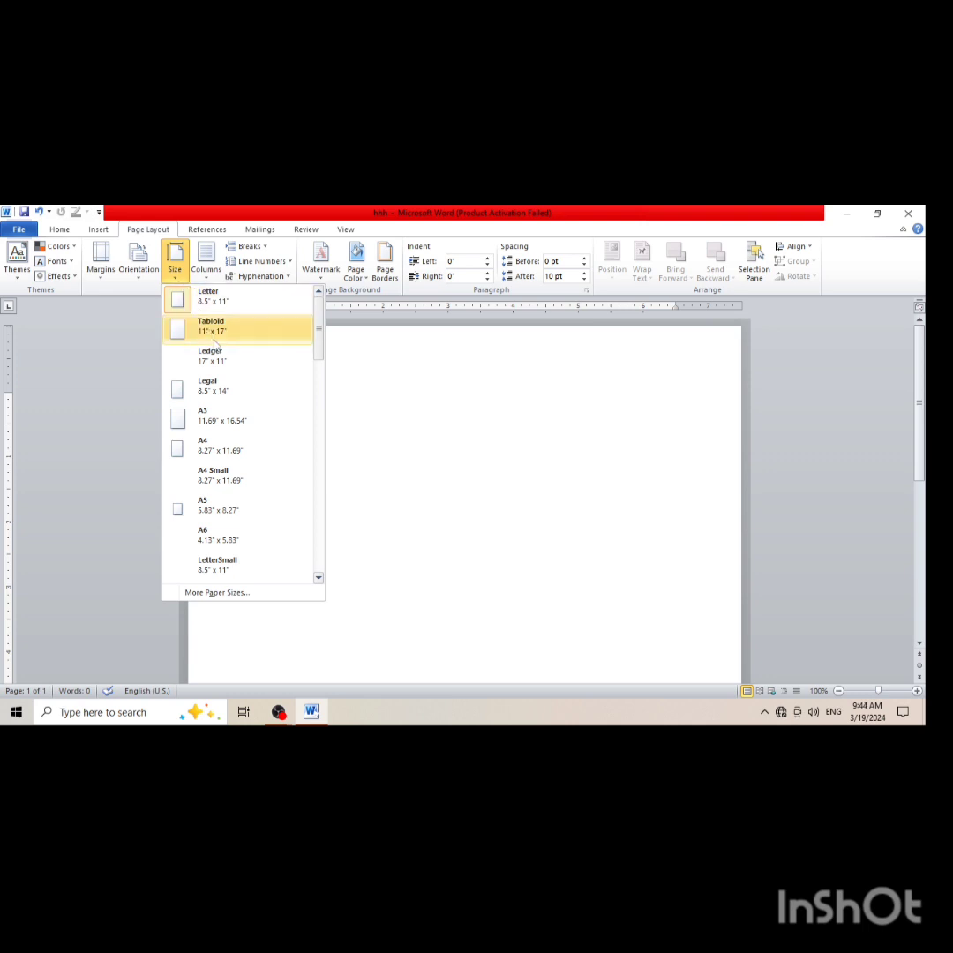
left_click(238, 449)
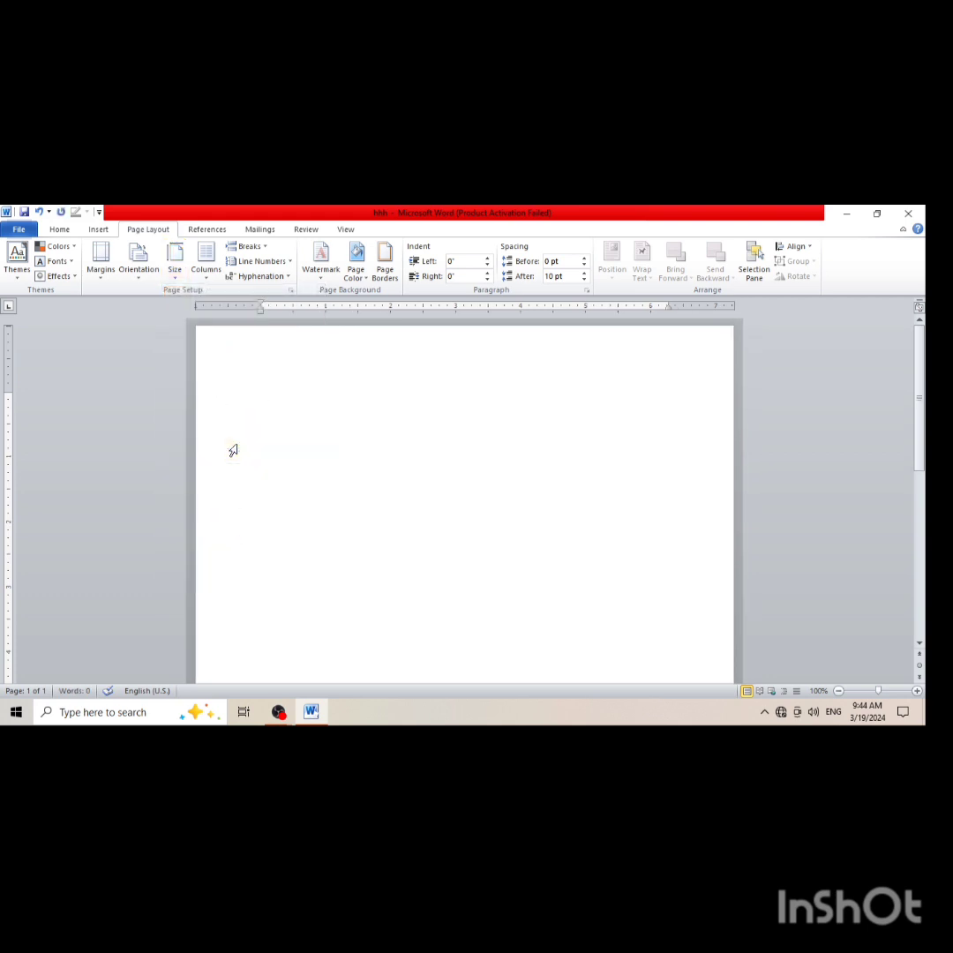
left_click(205, 265)
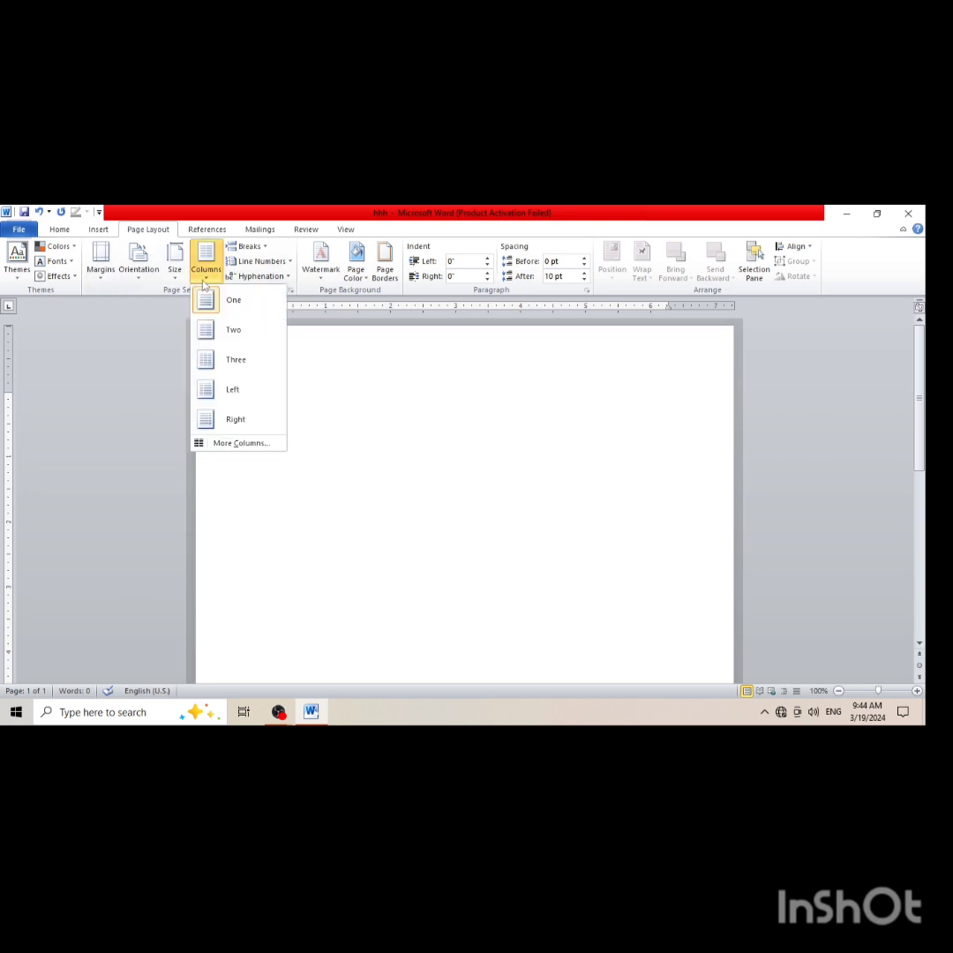
left_click(229, 330)
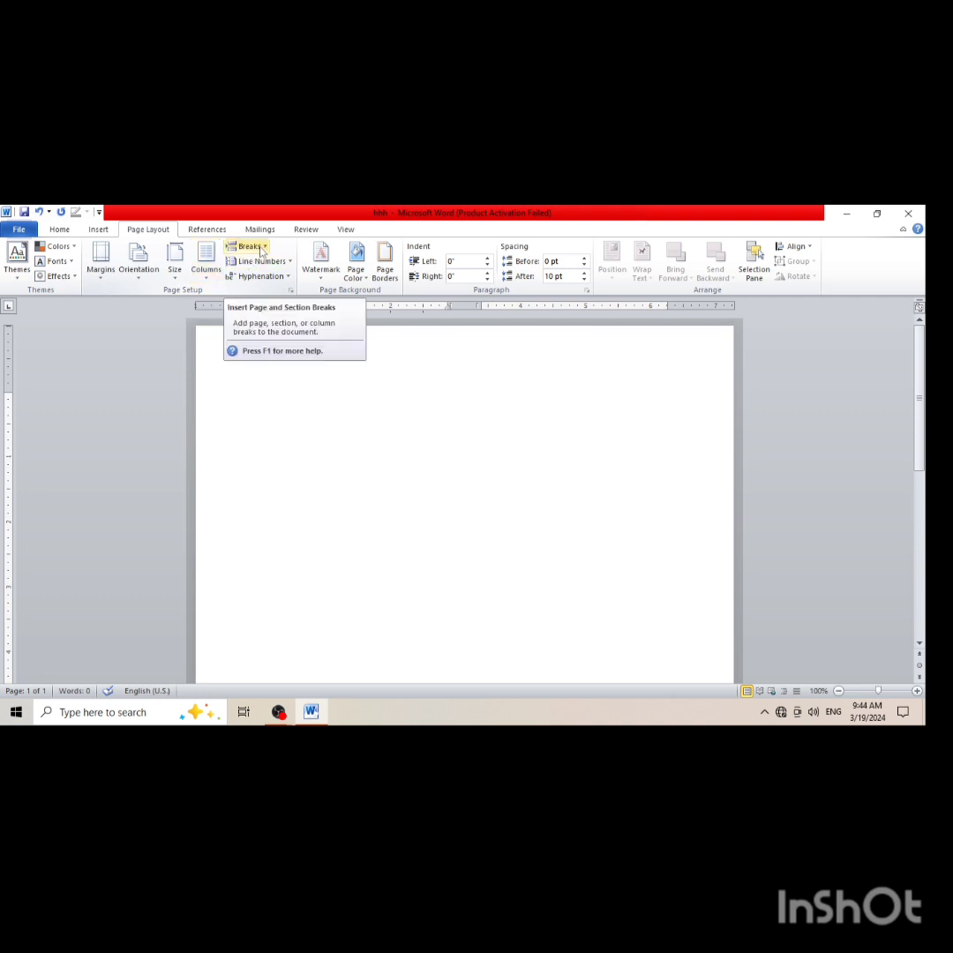
Examine the line numbering options without applying any
left_click(290, 262)
left_click(291, 263)
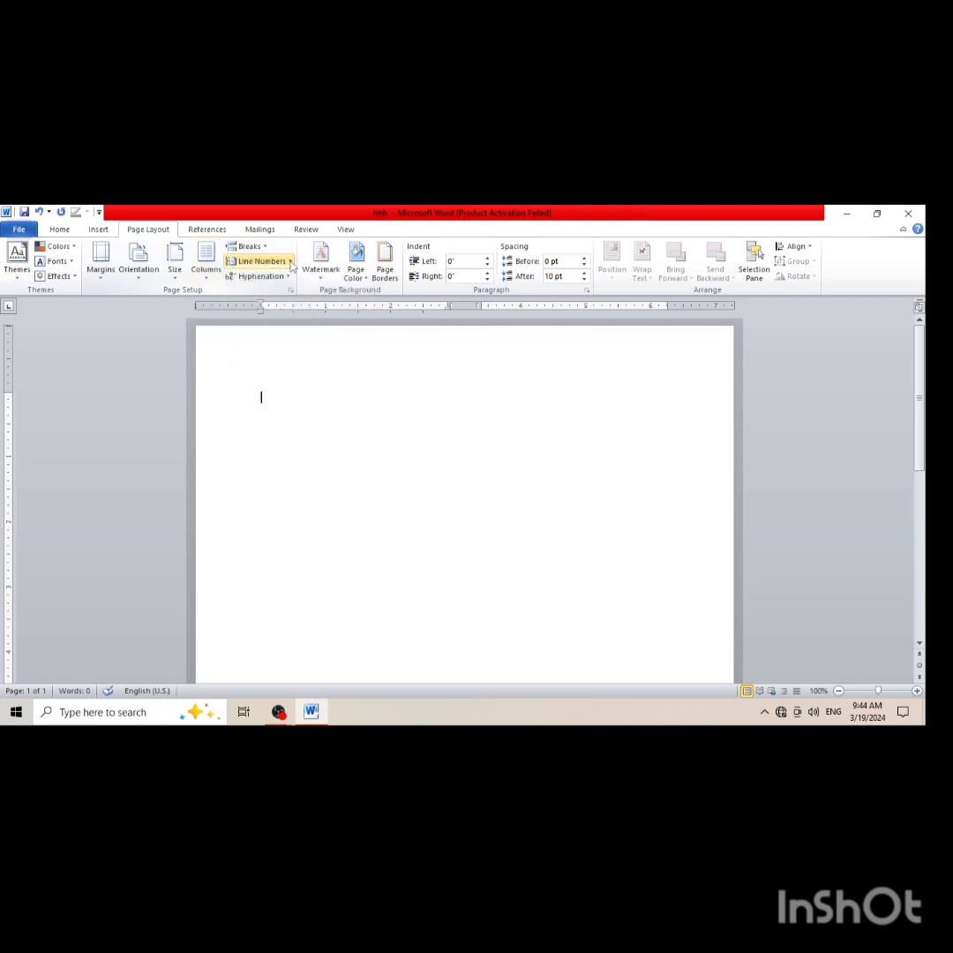
left_click(291, 263)
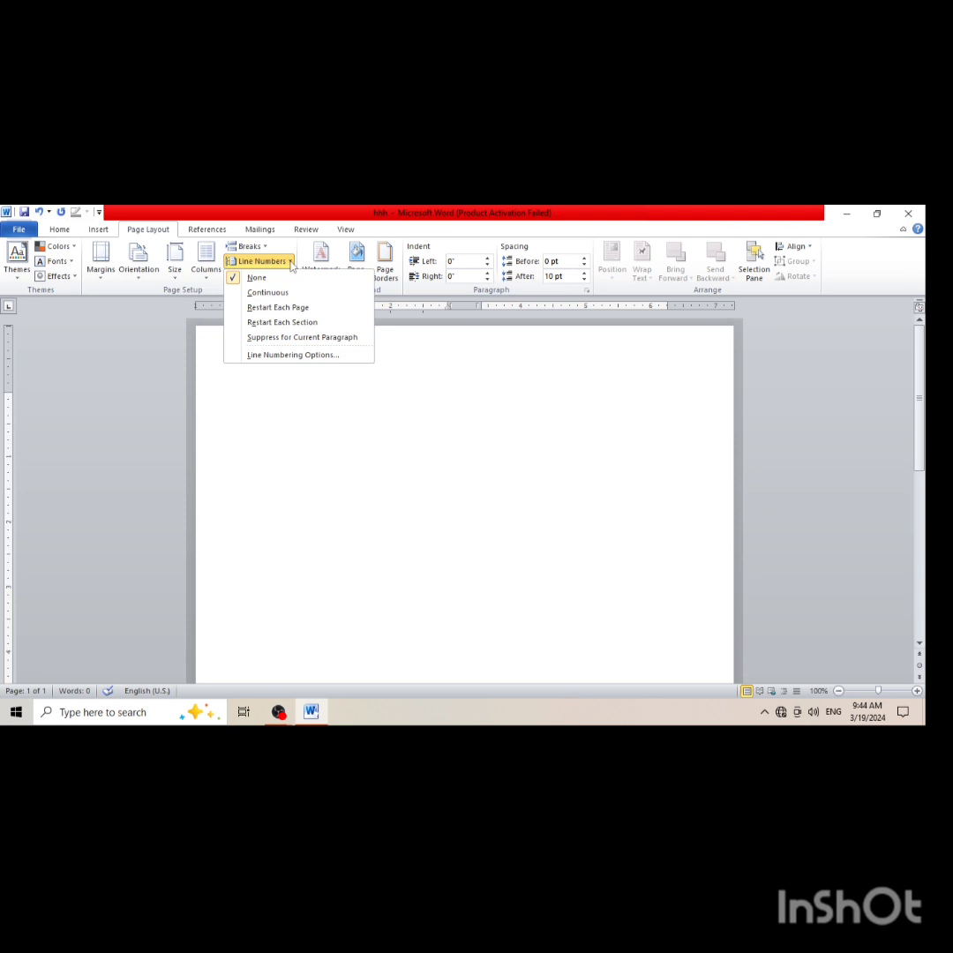
left_click(281, 385)
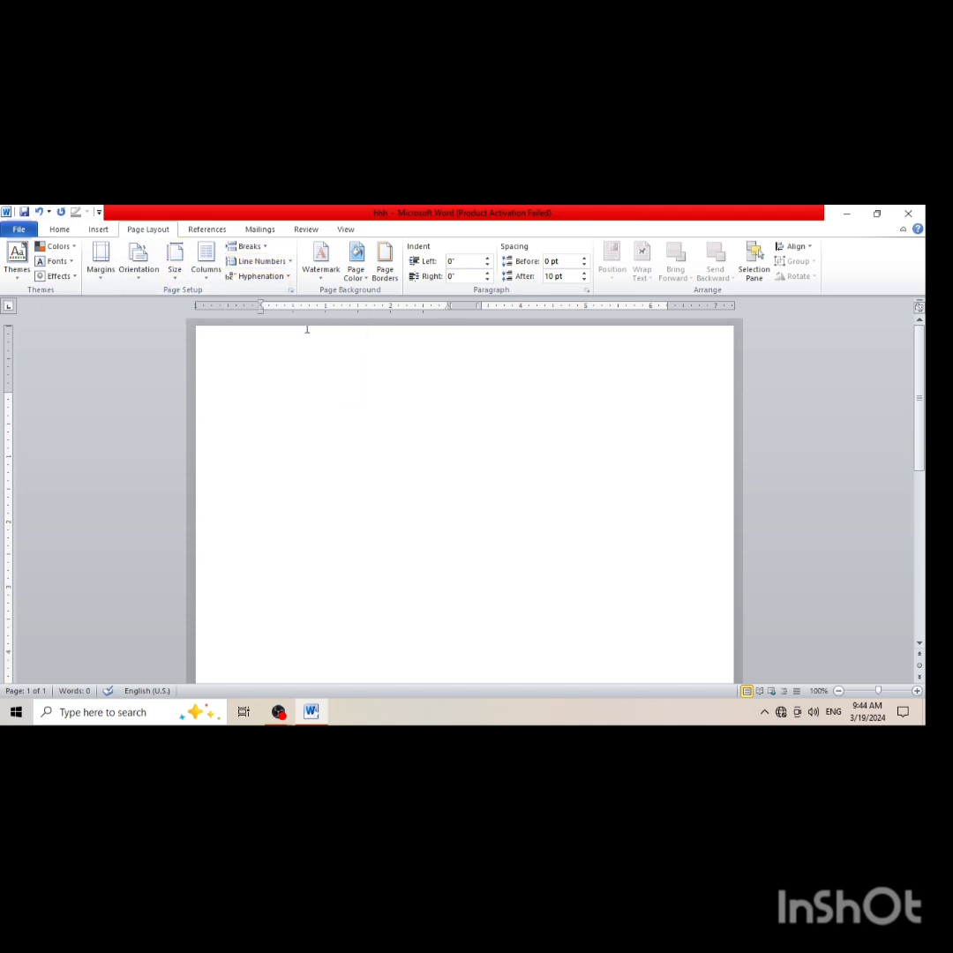
Add a custom diagonal, semitransparent text watermark reading "apex collage" in the Constantia font
left_click(316, 278)
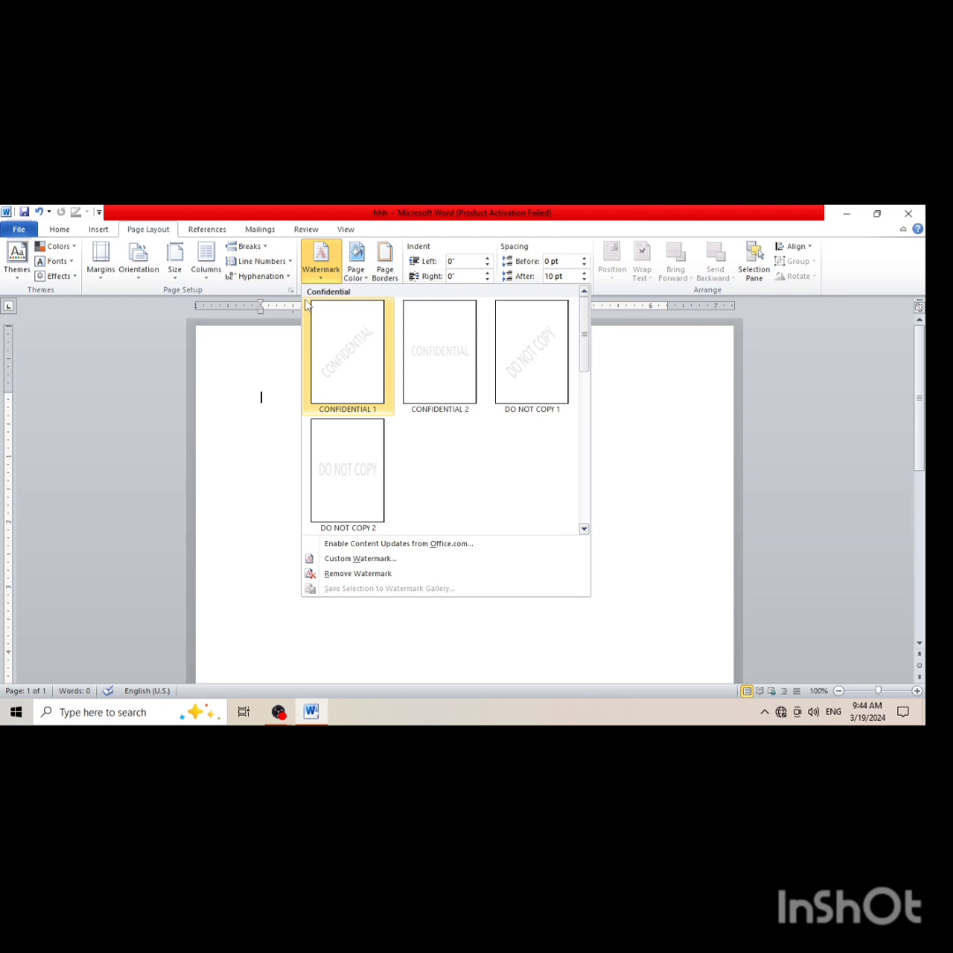
left_click(370, 560)
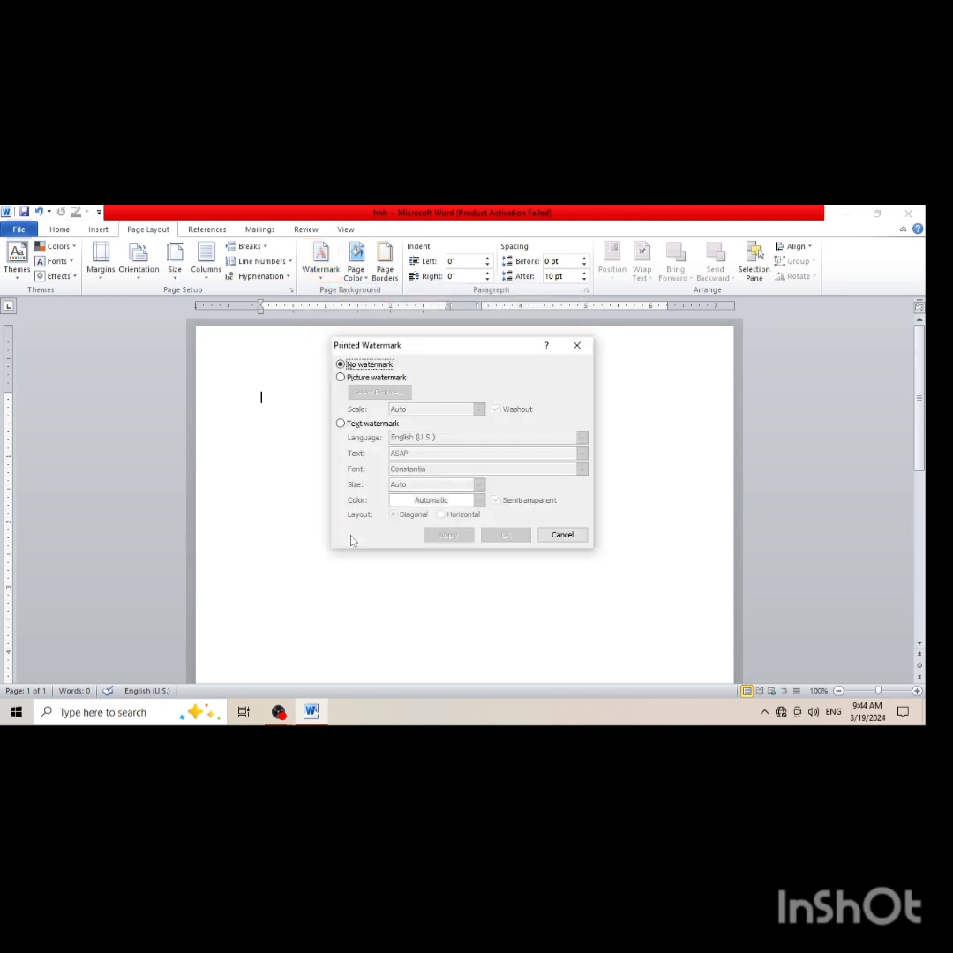
left_click(341, 425)
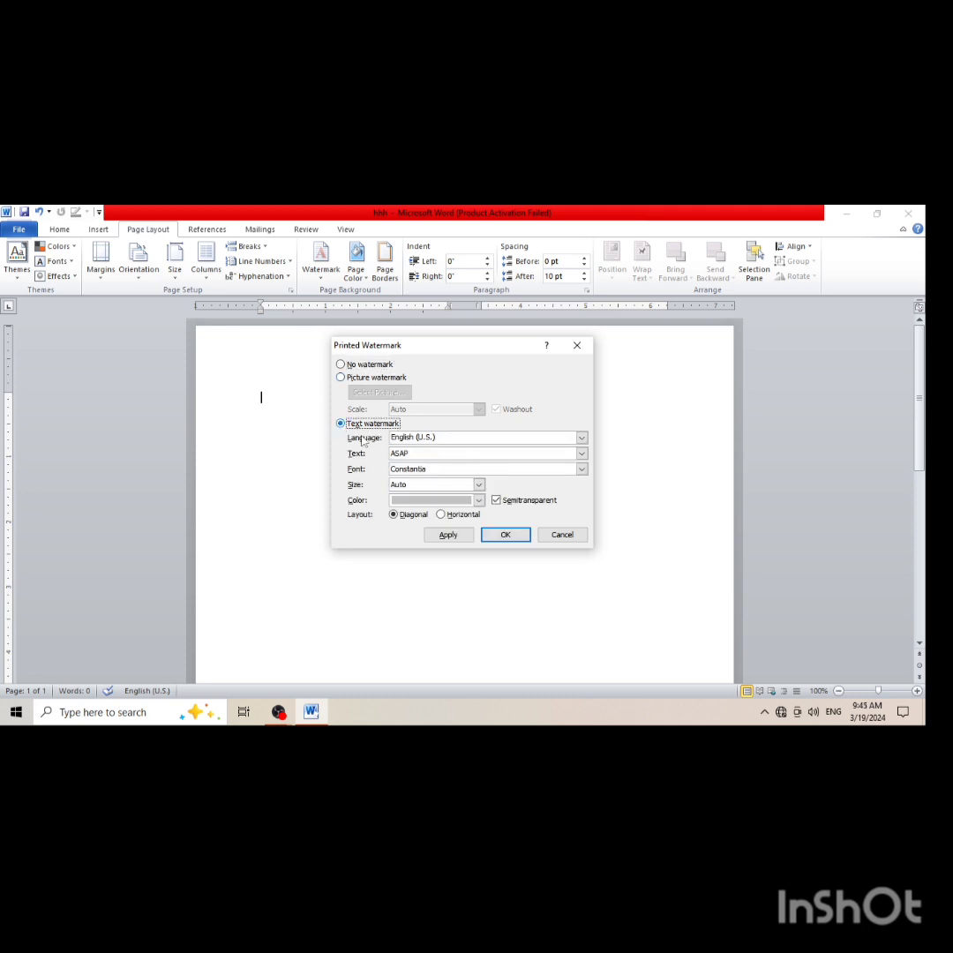
left_click(408, 455)
key("BackSpace")
key("BackSpace")
key("BackSpace")
key("BackSpace")
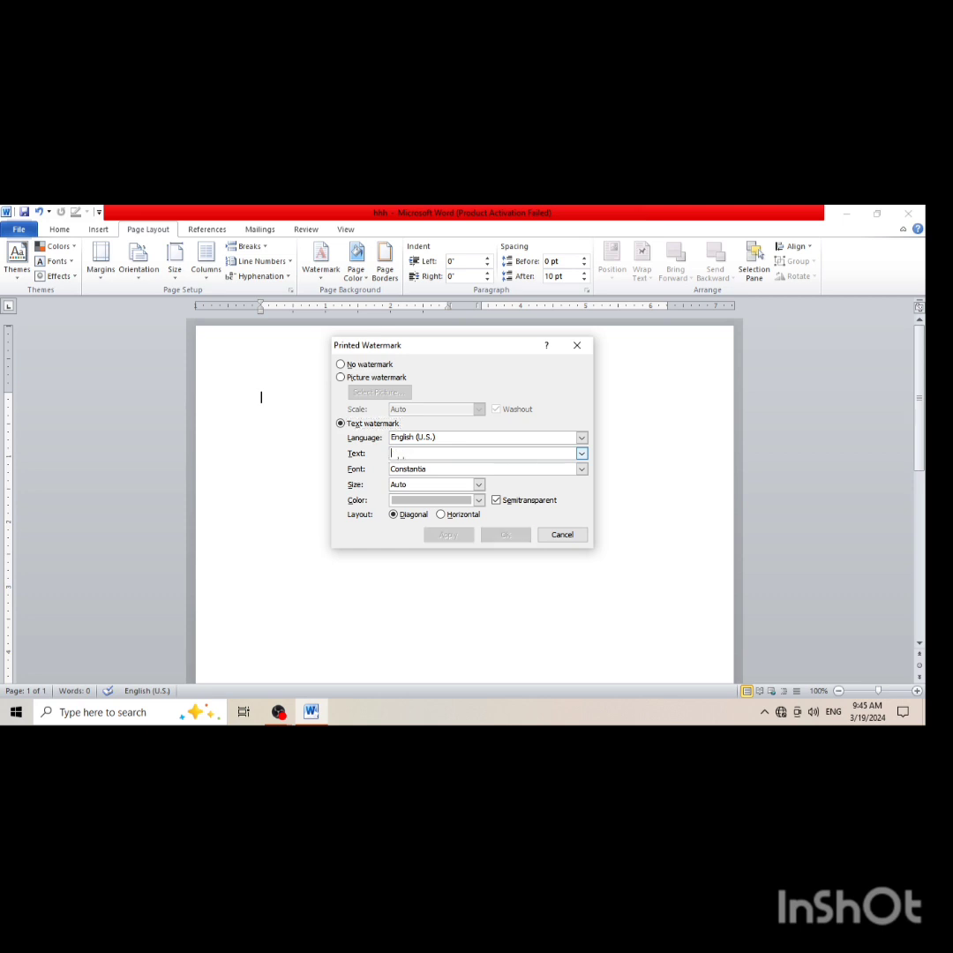
type("apex collage")
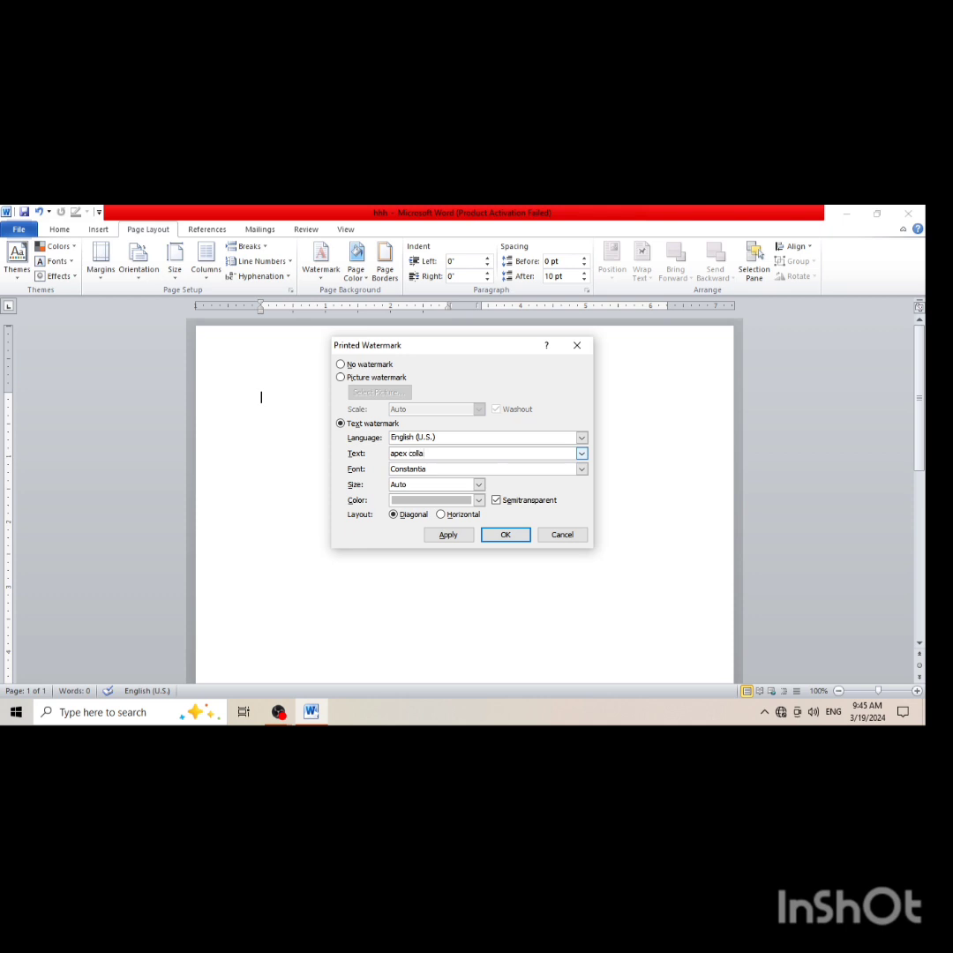
left_click(502, 534)
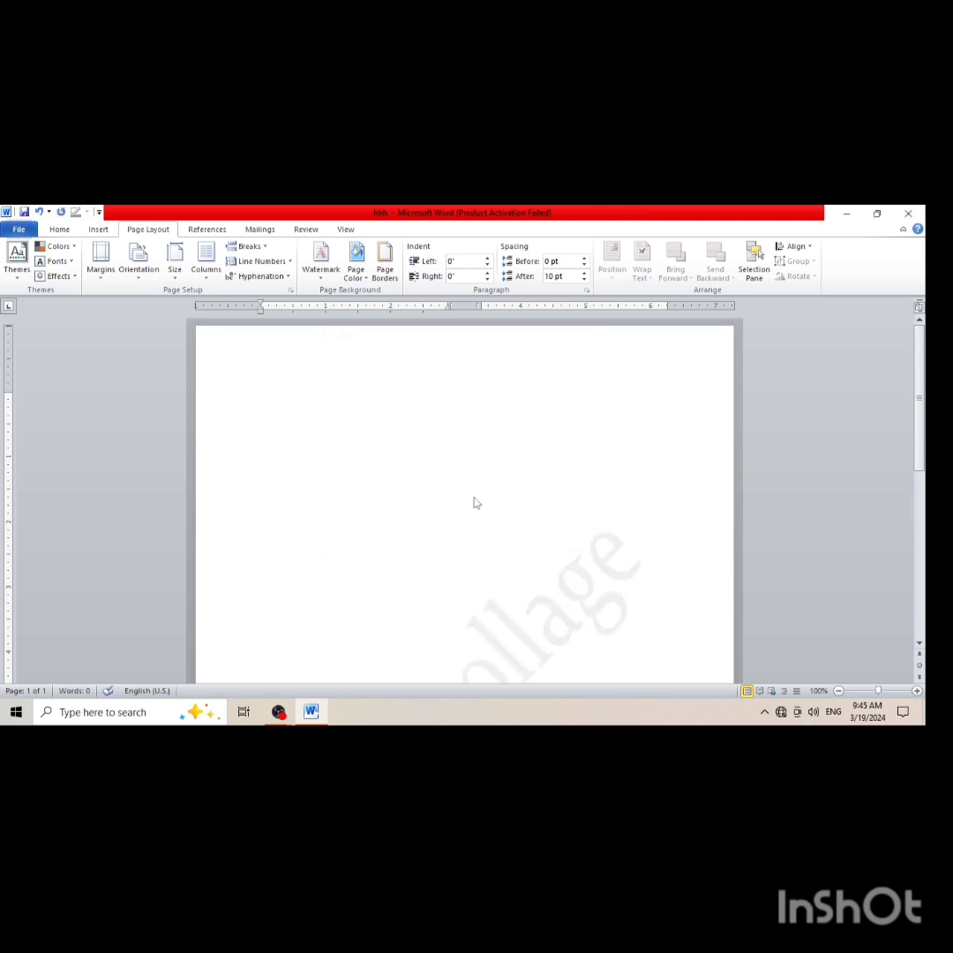
Examine the watermark across the page and the page border settings, leaving the border set to None
scroll(475, 502, "down", 5)
scroll(426, 500, "up", 3)
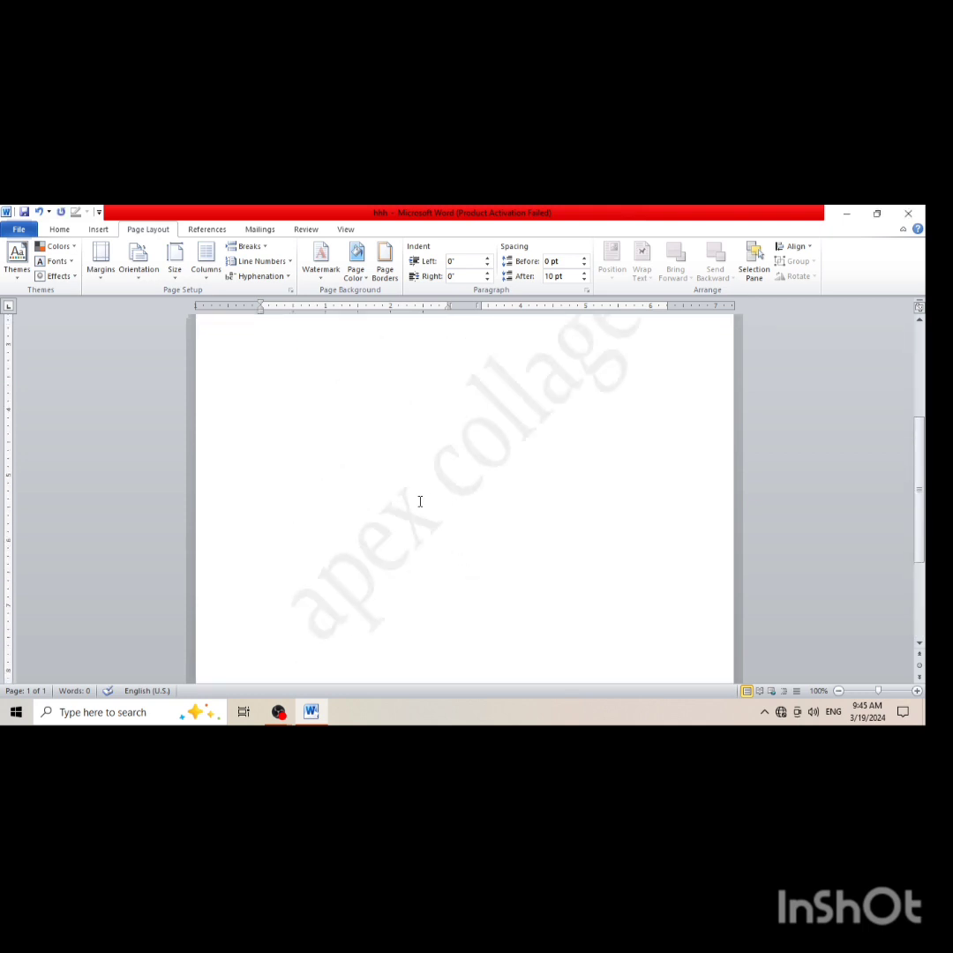
scroll(547, 401, "up", 1)
scroll(557, 393, "up", 2)
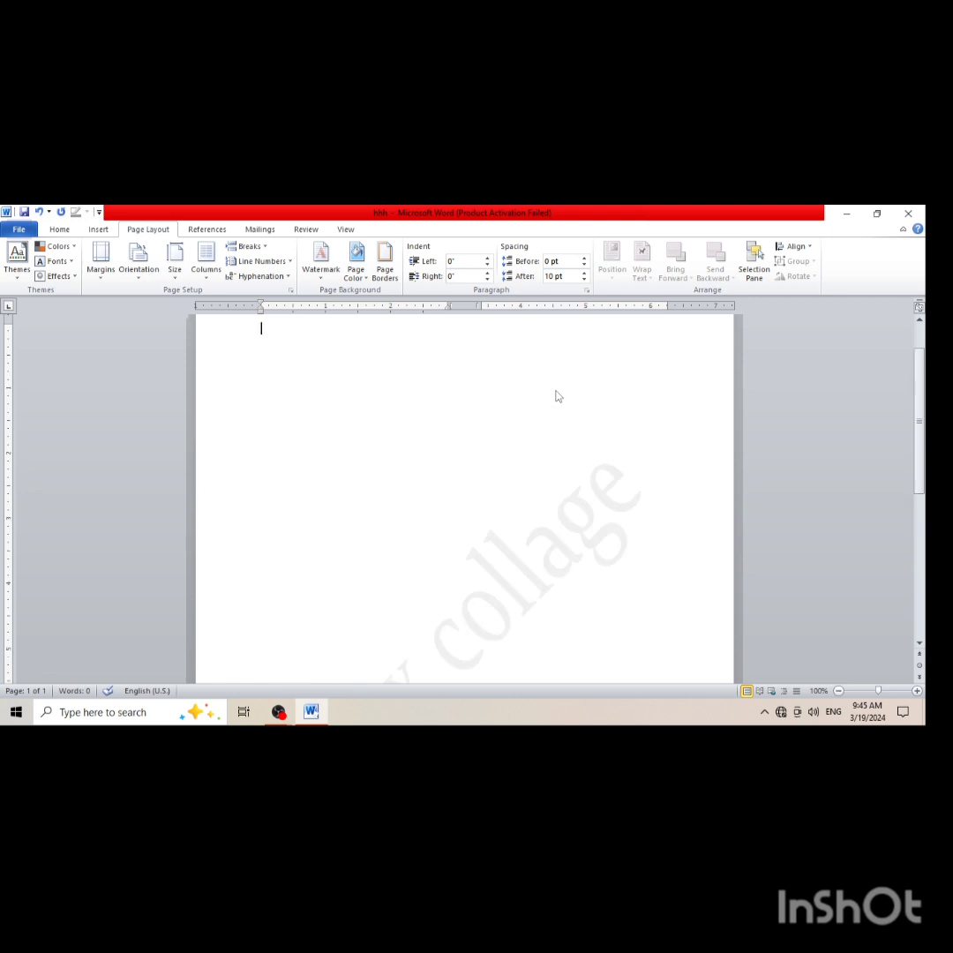
scroll(556, 397, "down", 2)
scroll(535, 517, "down", 1)
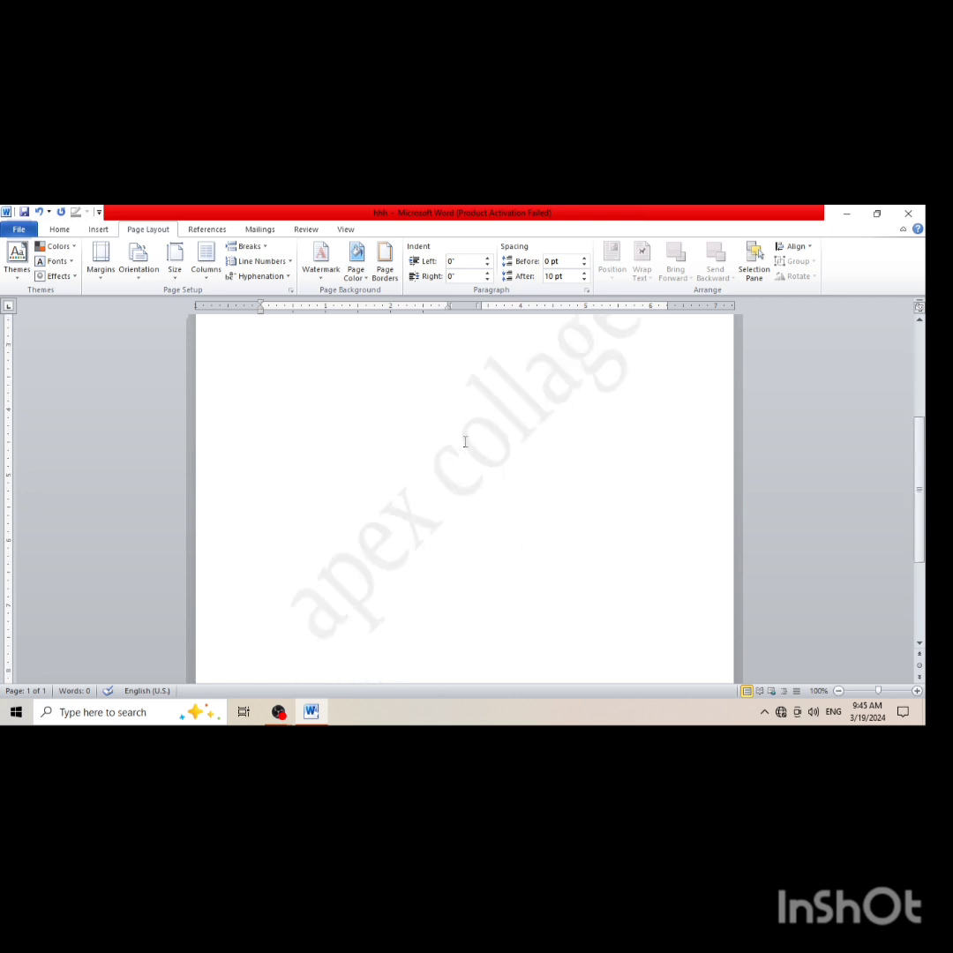
scroll(498, 480, "up", 3)
scroll(497, 493, "up", 2)
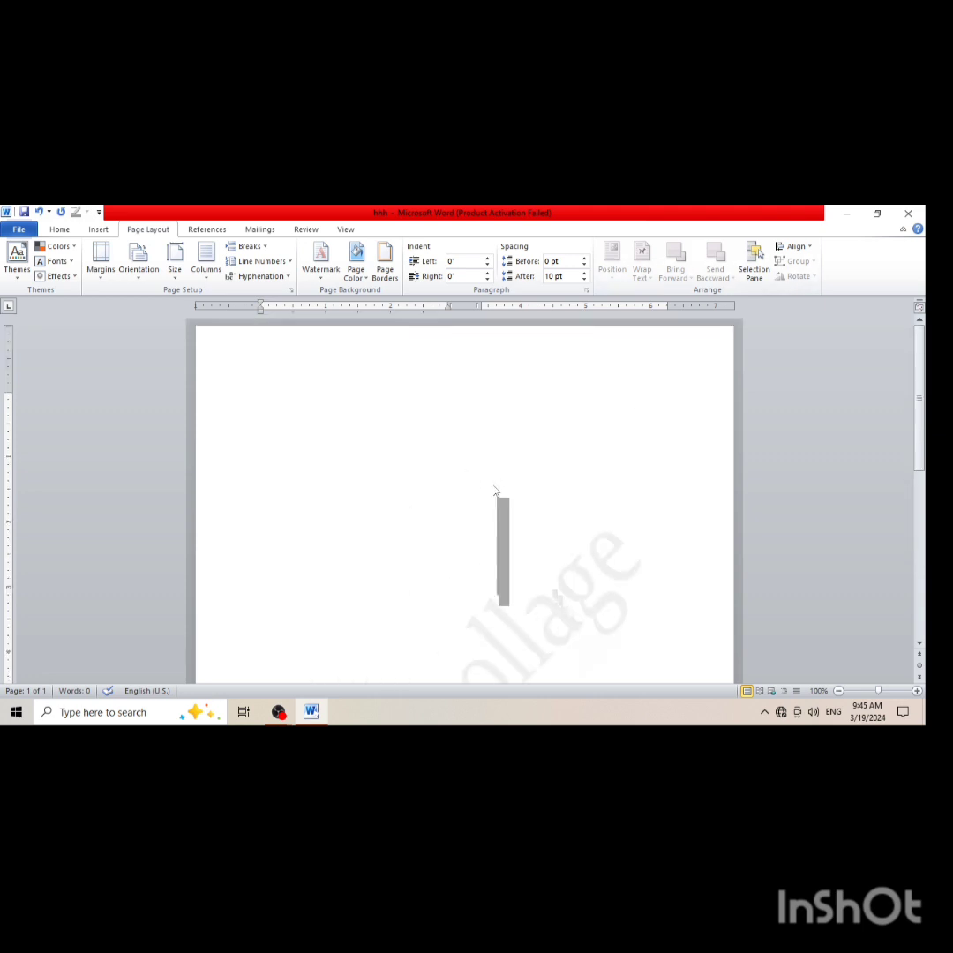
left_click(384, 267)
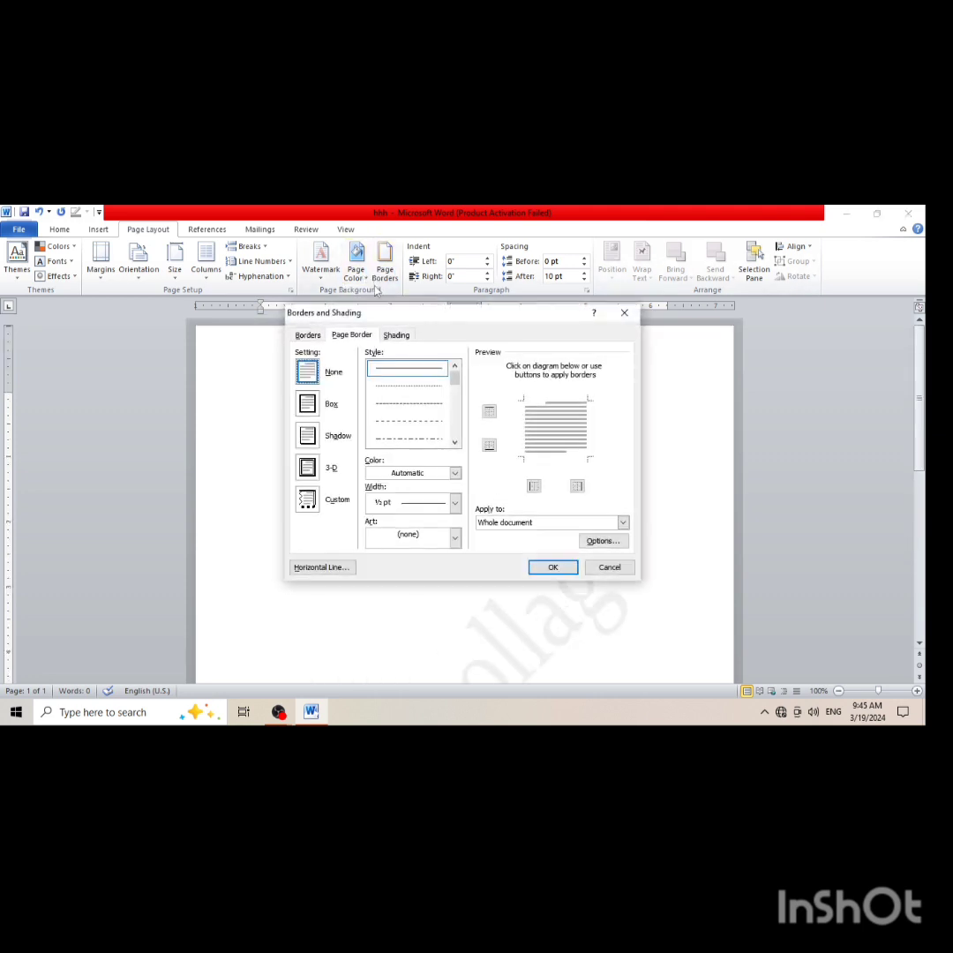
left_click(553, 567)
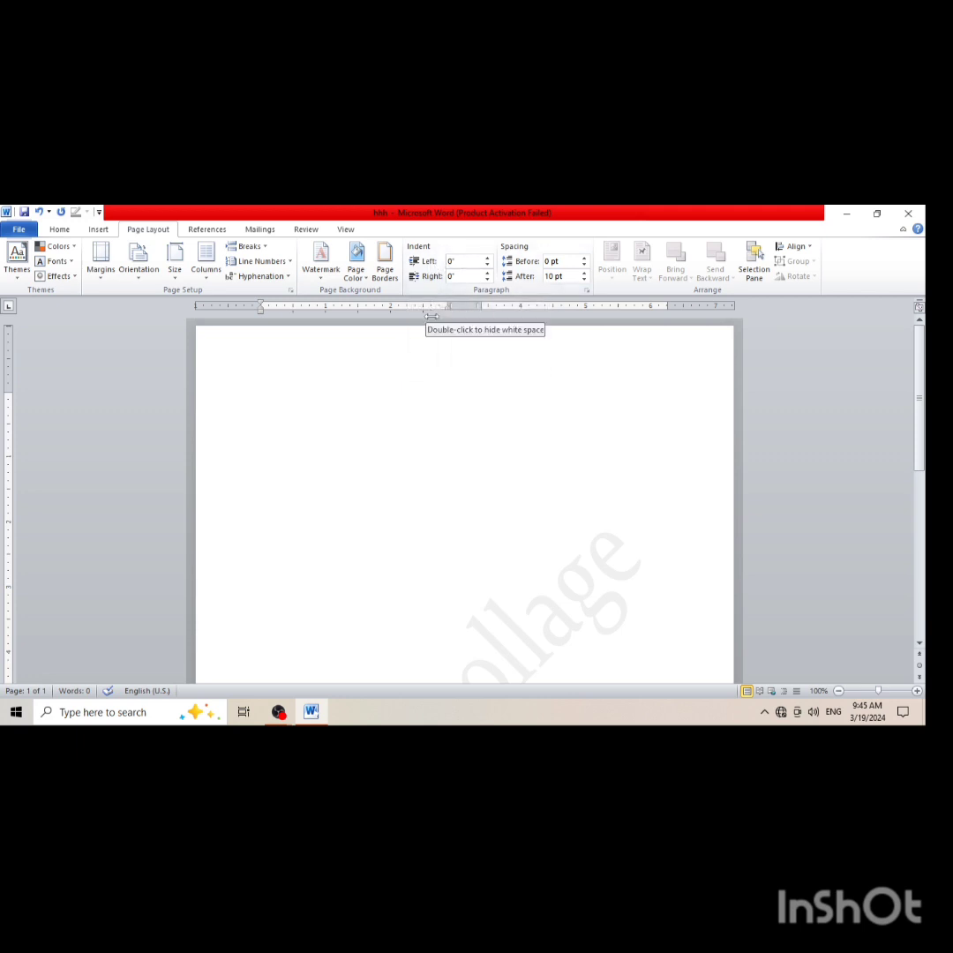
Increase the empty paragraph's left indent to 0.81 inches
left_click(487, 260)
left_click(488, 260)
left_click(487, 260)
left_click(487, 260)
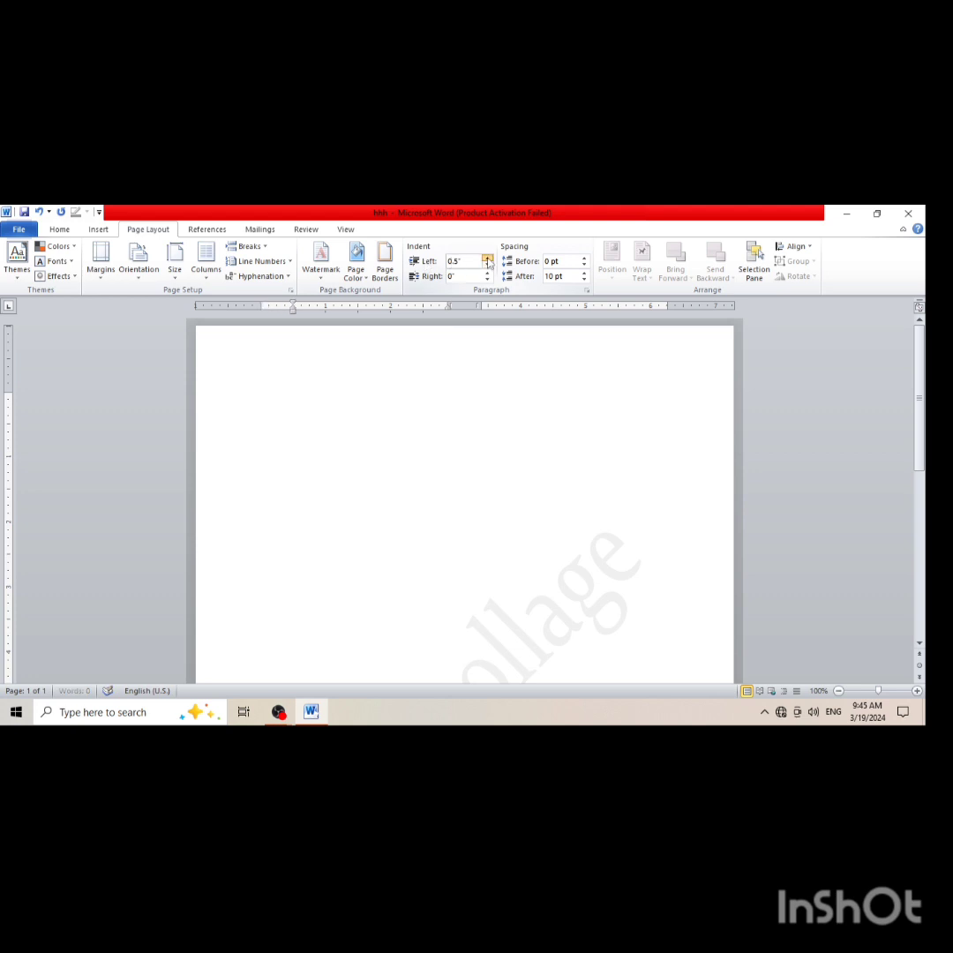
left_click(488, 260)
left_click_drag(298, 310, 311, 314)
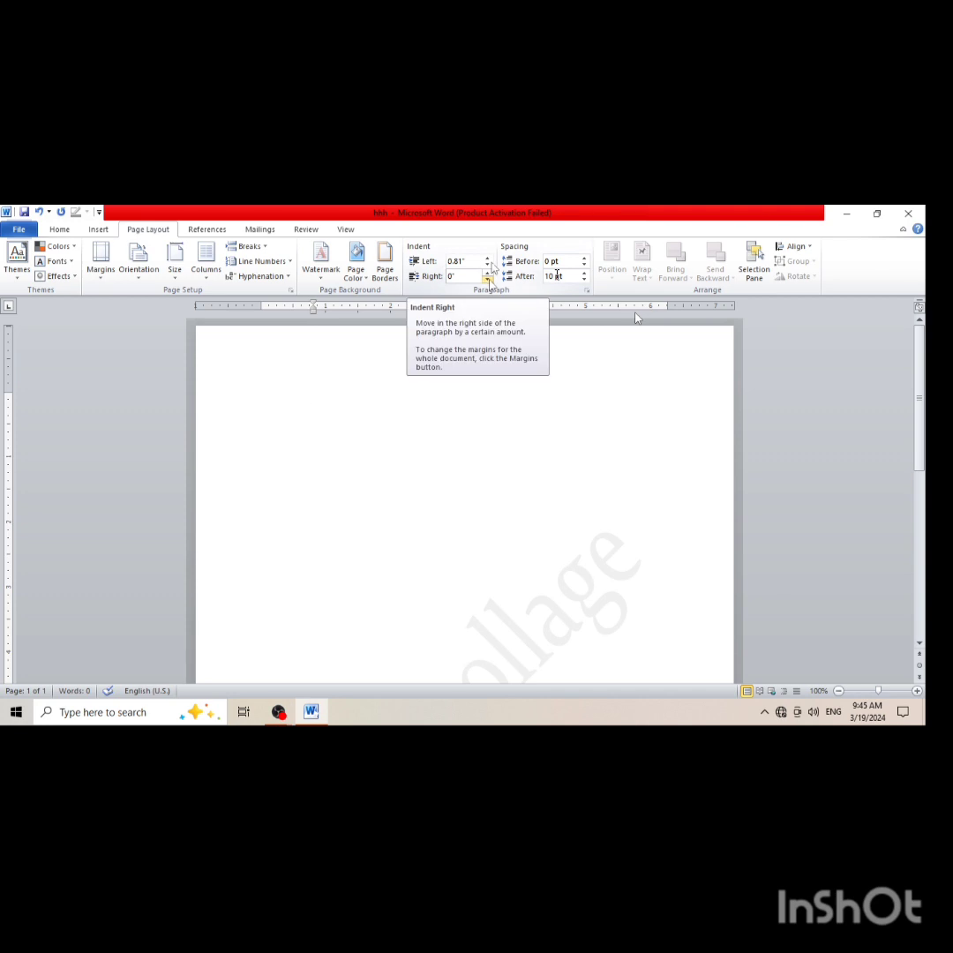
Increase the empty paragraph's right indent beyond 0.2 inches, then shift its right indent marker outward along the ruler
left_click(487, 273)
left_click(487, 273)
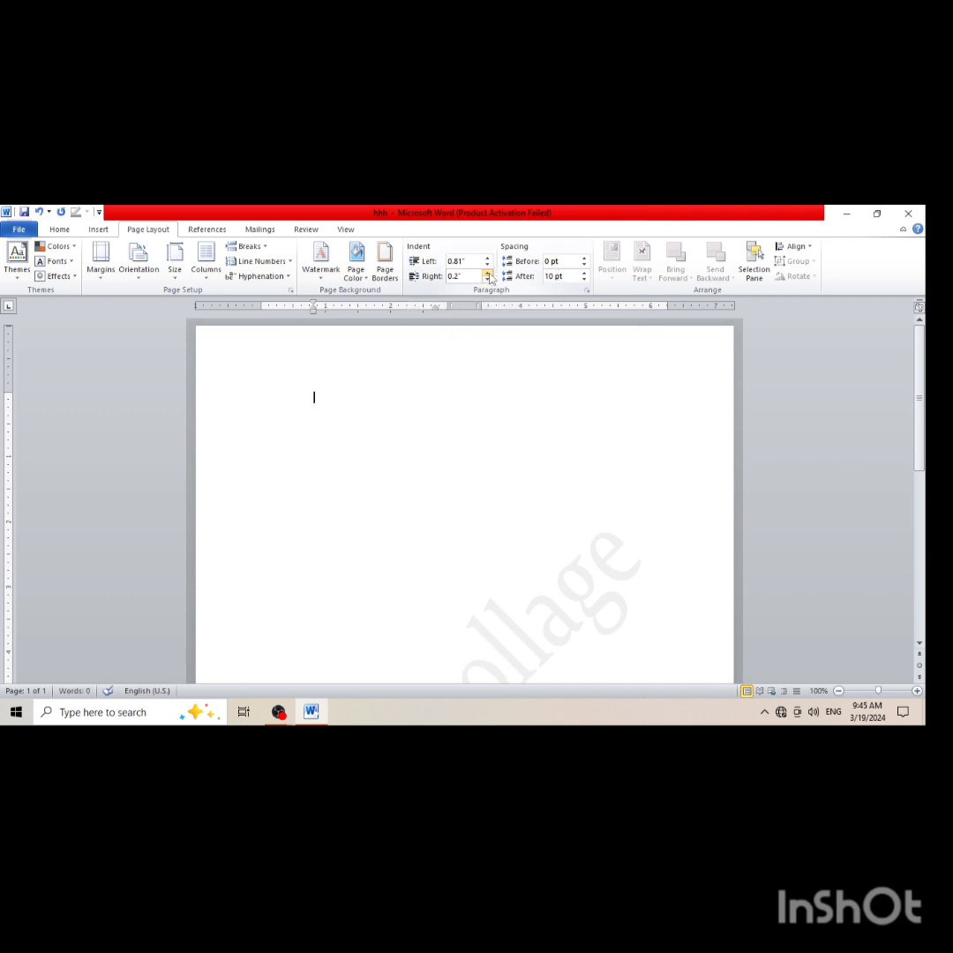
left_click(487, 272)
left_click(487, 273)
left_click_drag(423, 312, 630, 309)
Undo the indent, watermark, column and paper size changes, leaving the page blank
key("ctrl+z")
key("ctrl+z")
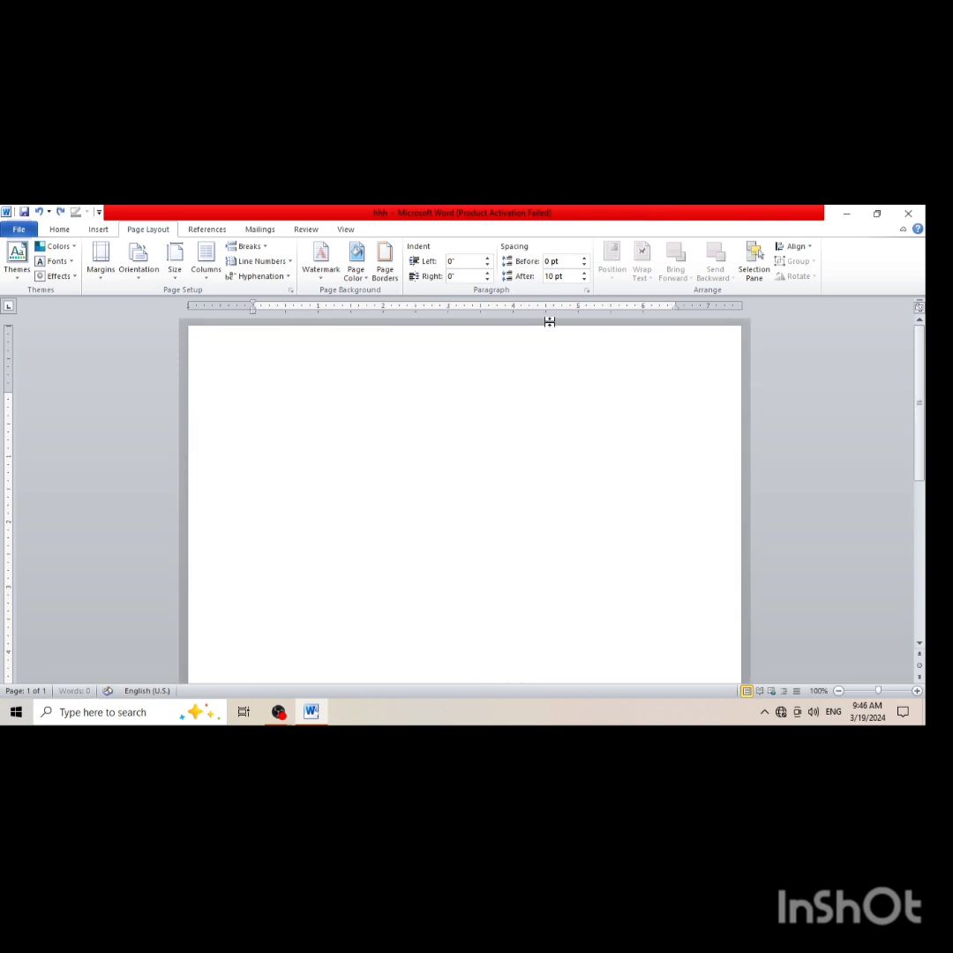
key("ctrl+z")
key("Delete")
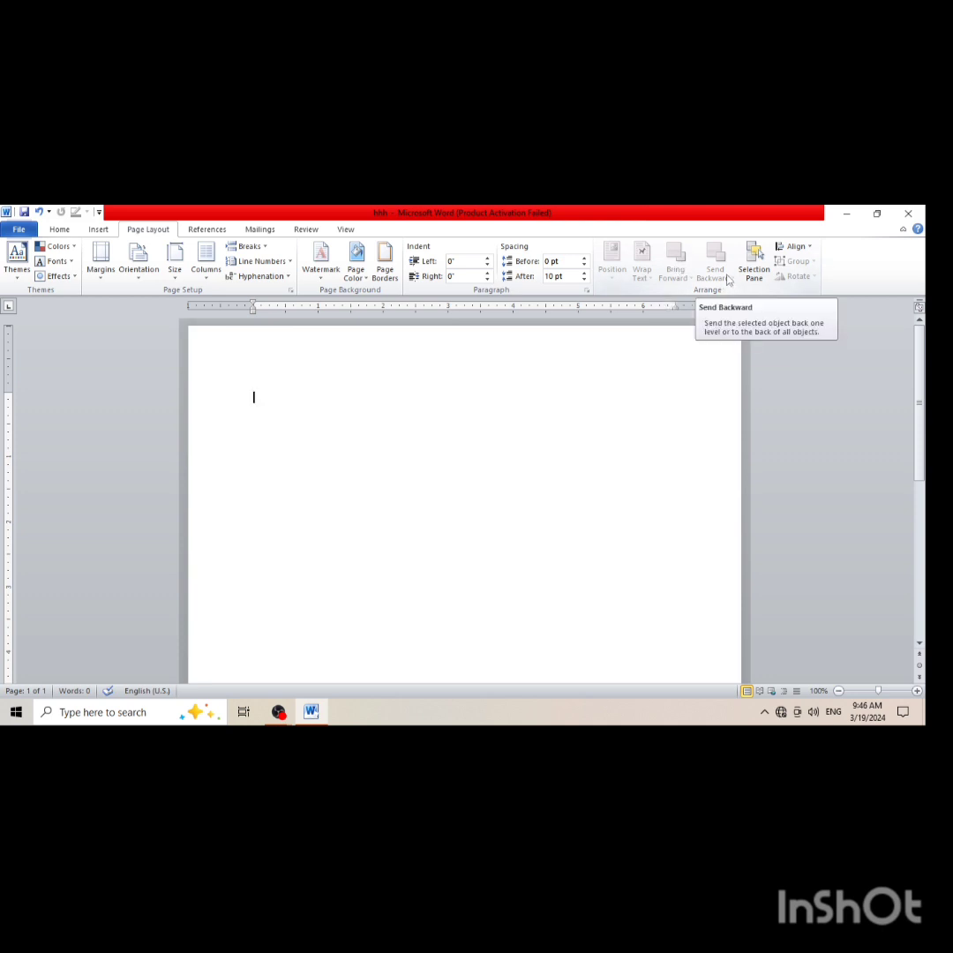
left_click(751, 266)
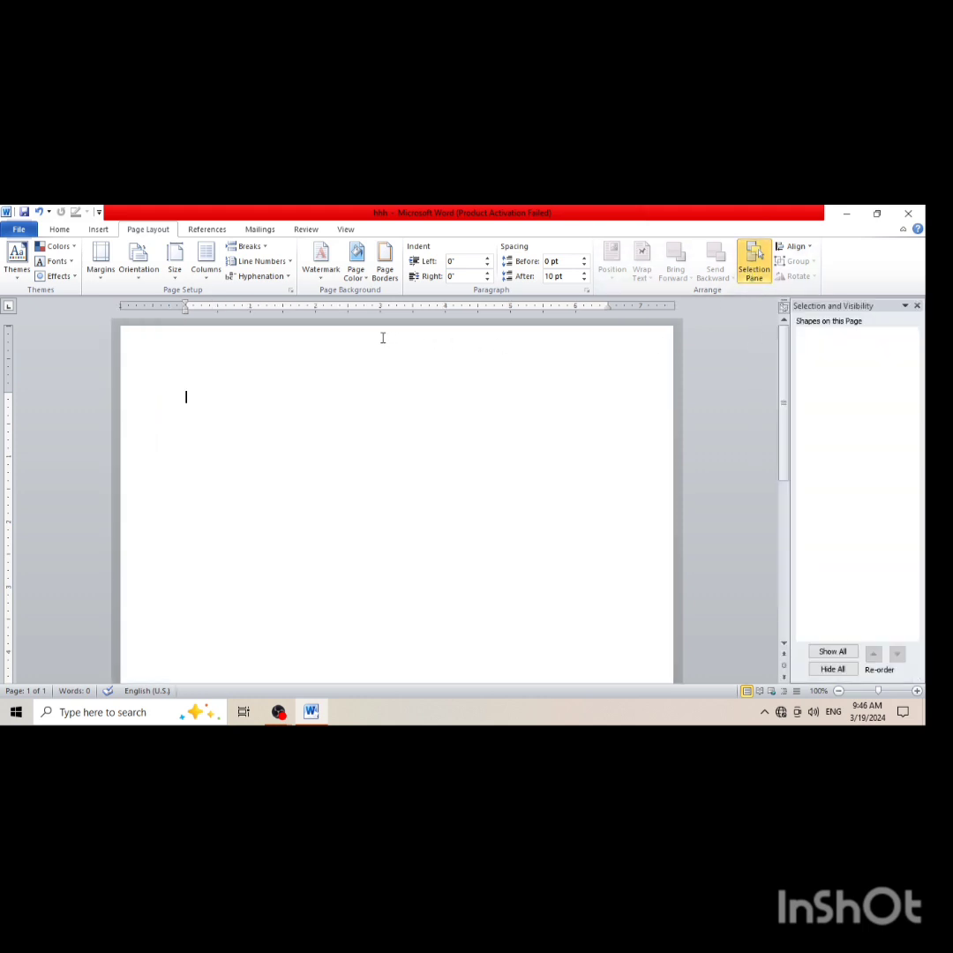
left_click(98, 228)
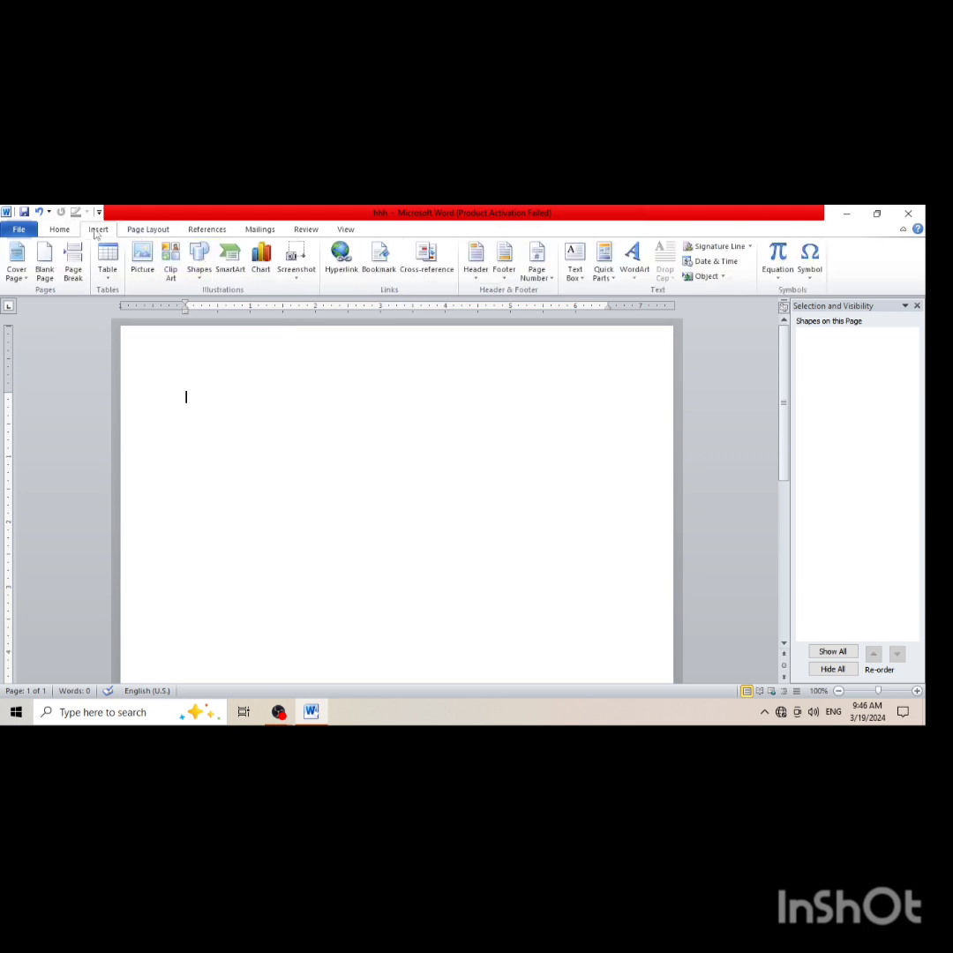
left_click(144, 269)
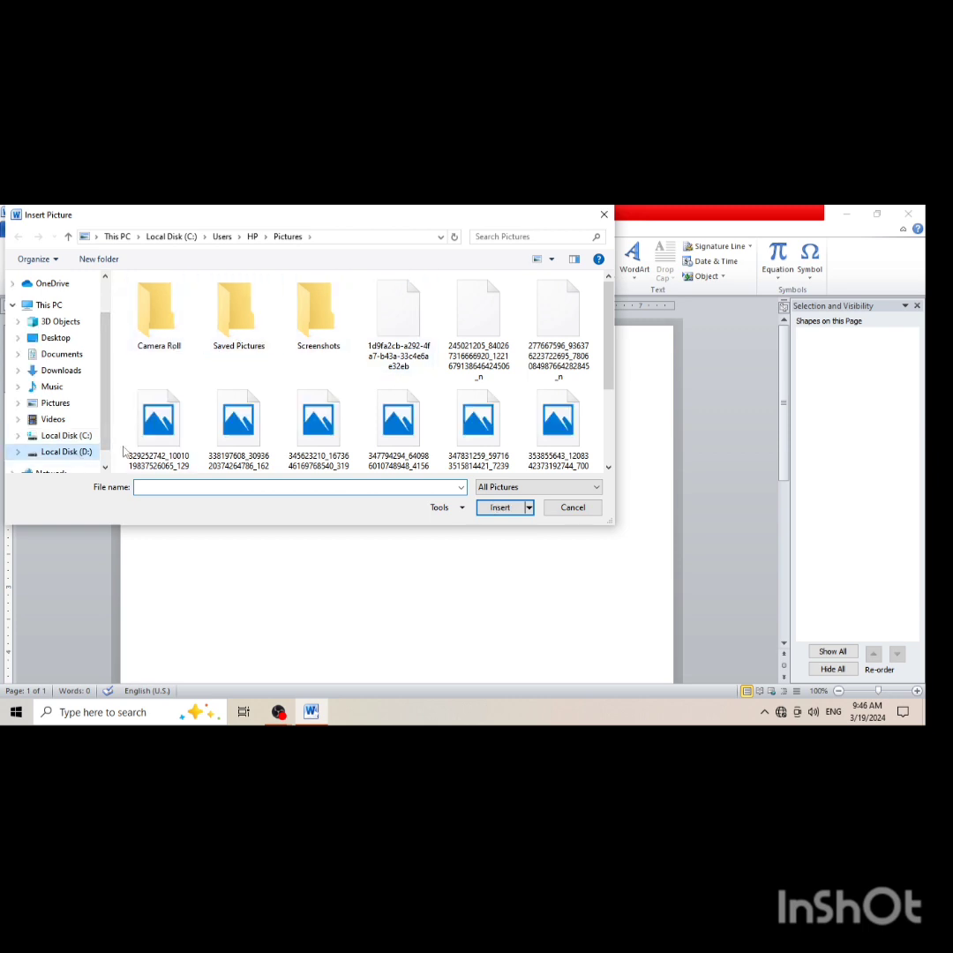
left_click(70, 451)
scroll(349, 379, "down", 1)
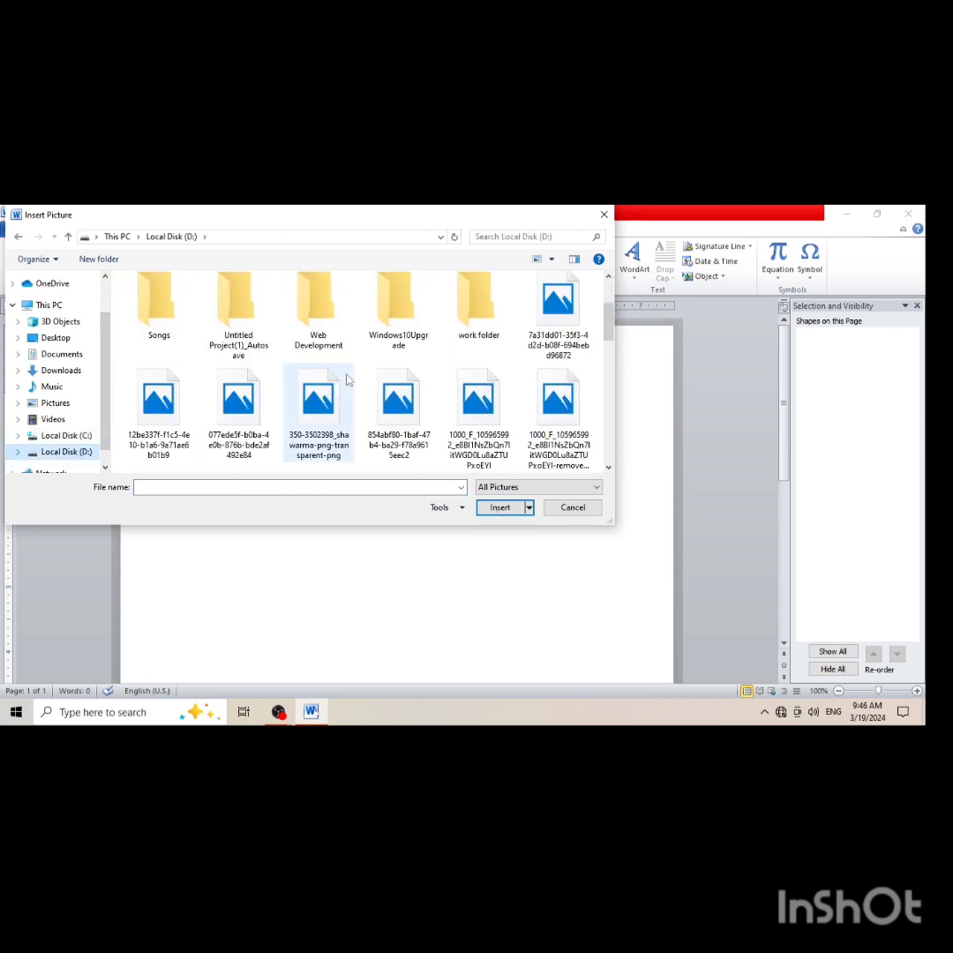
scroll(349, 380, "down", 3)
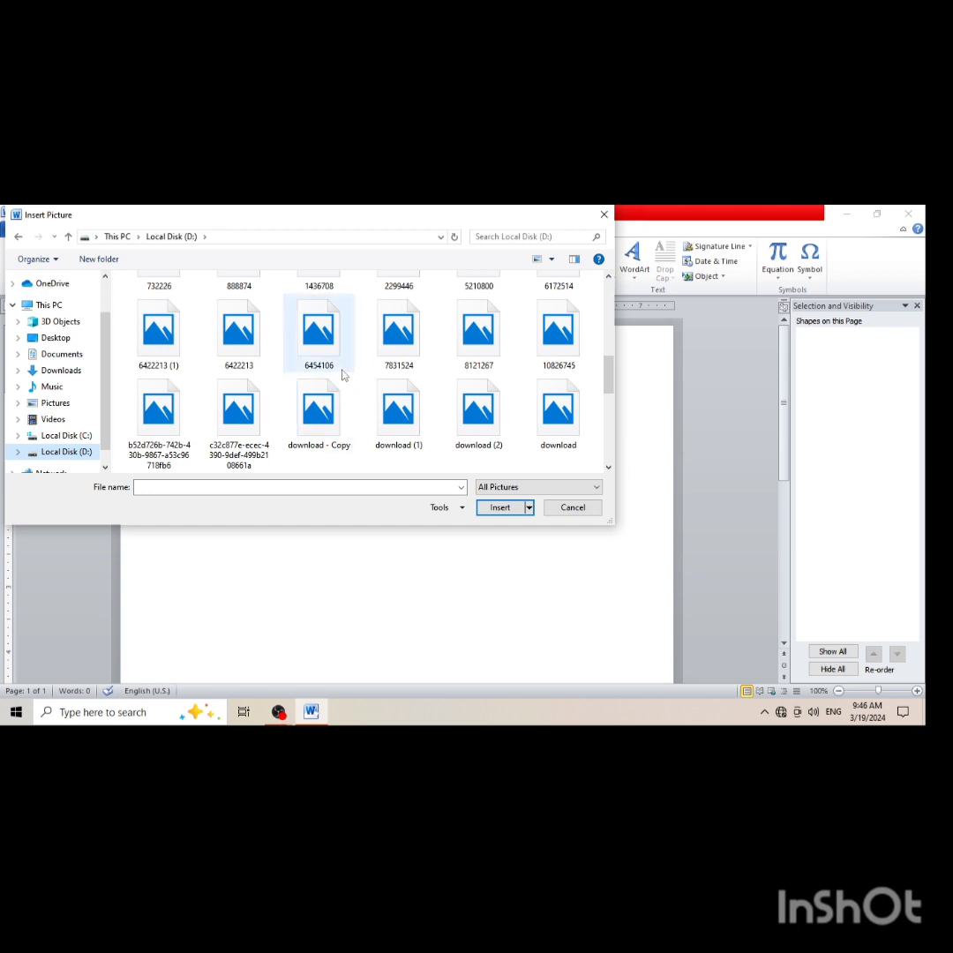
scroll(315, 371, "up", 1)
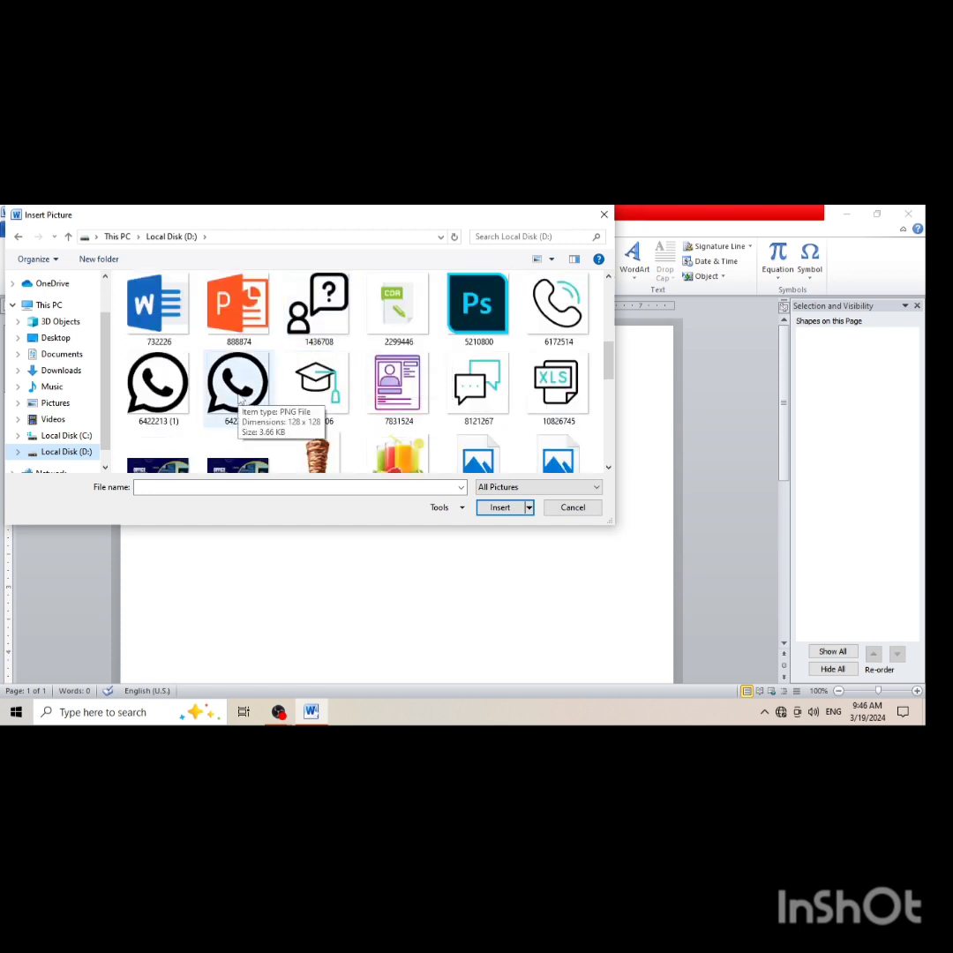
scroll(239, 399, "down", 2)
scroll(238, 399, "up", 5)
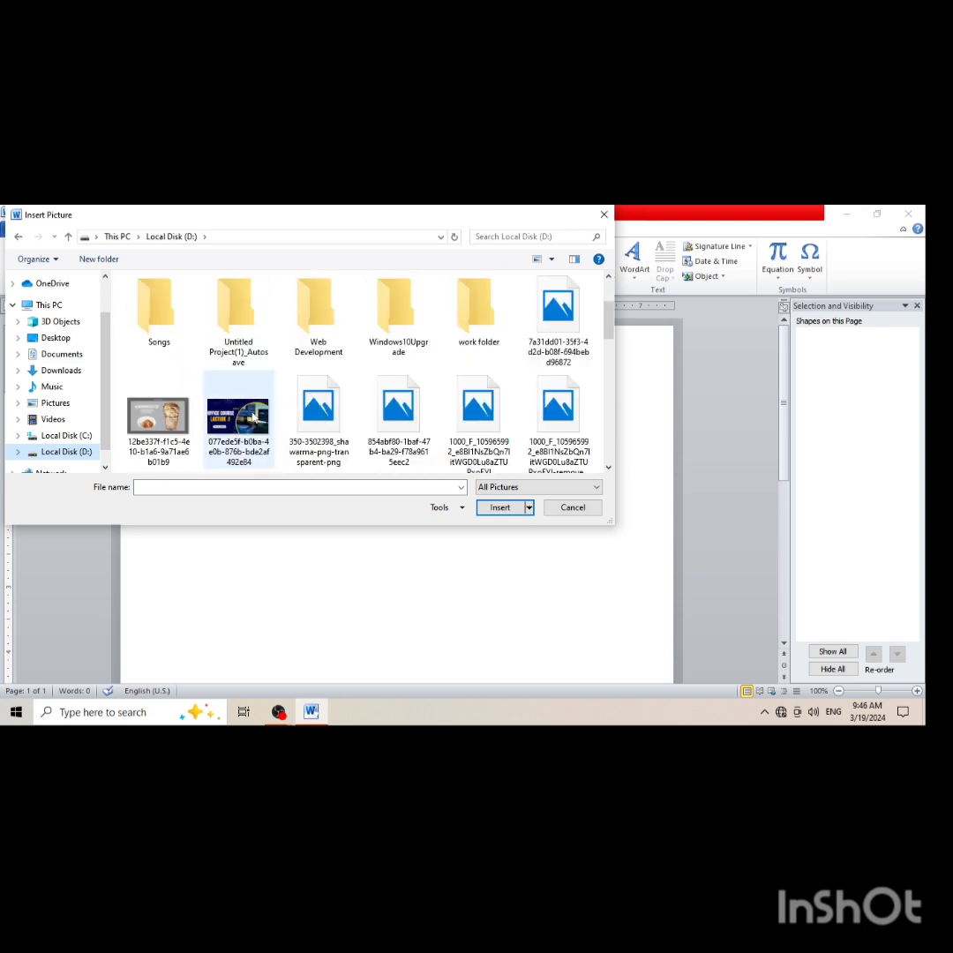
left_click(317, 420)
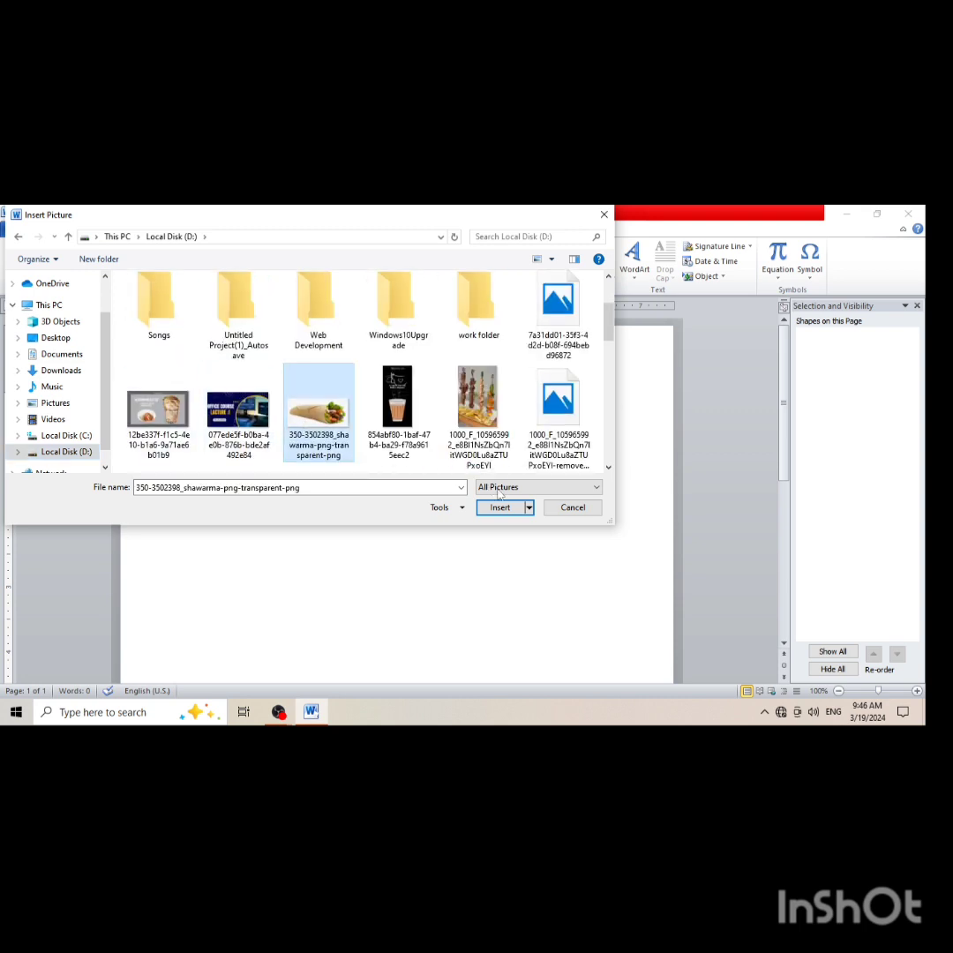
left_click(497, 507)
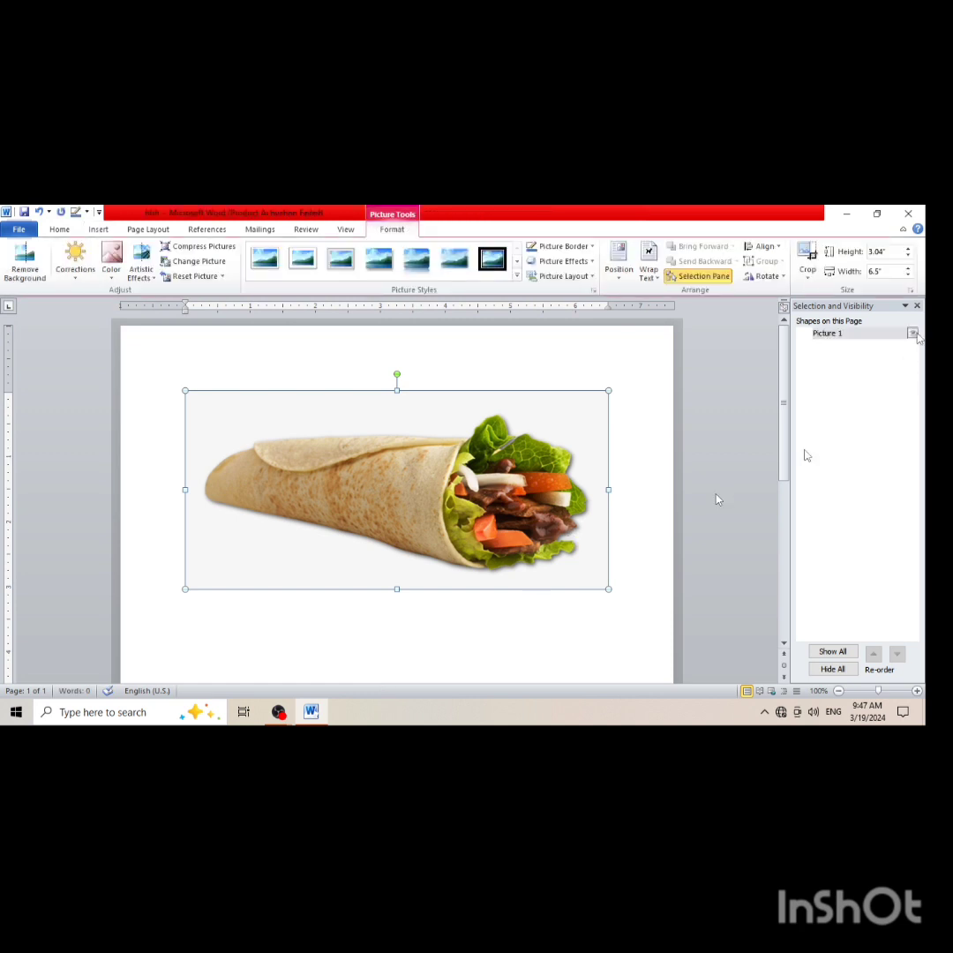
Try to hide the shawarma picture and show it again from the Selection and Visibility pane
left_click(913, 340)
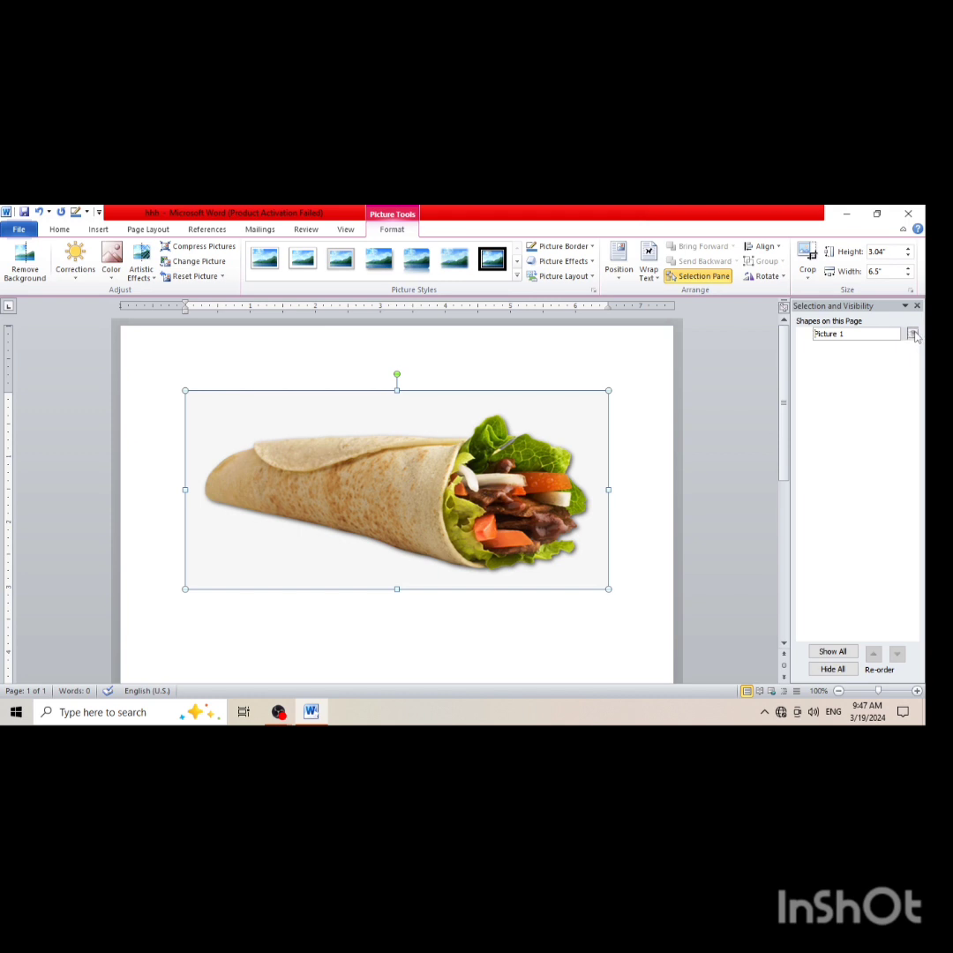
left_click(904, 306)
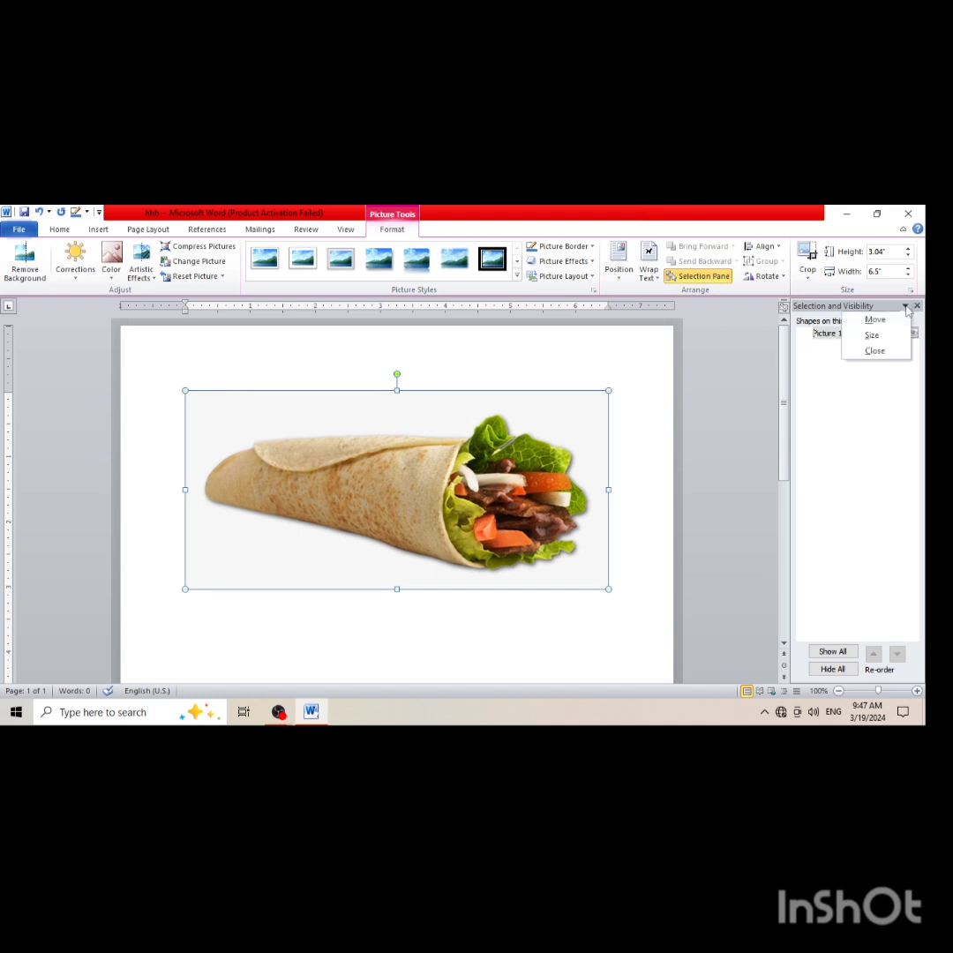
left_click(884, 435)
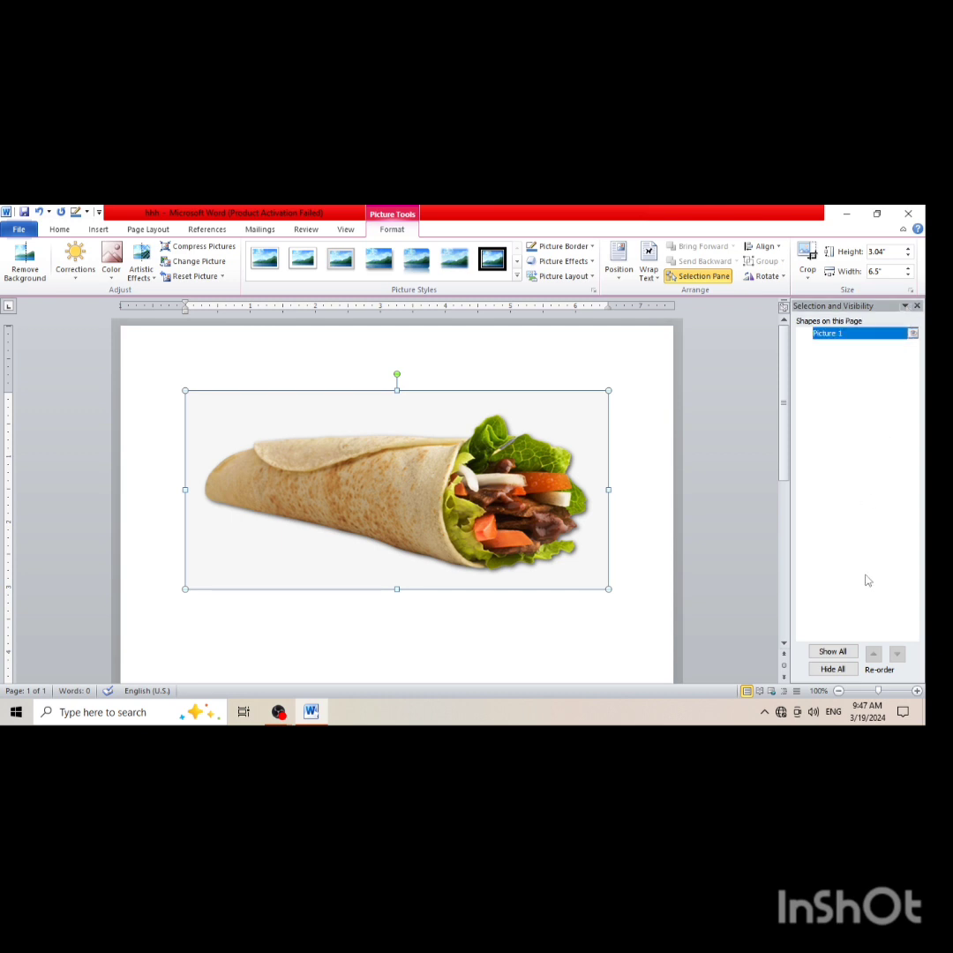
left_click(835, 673)
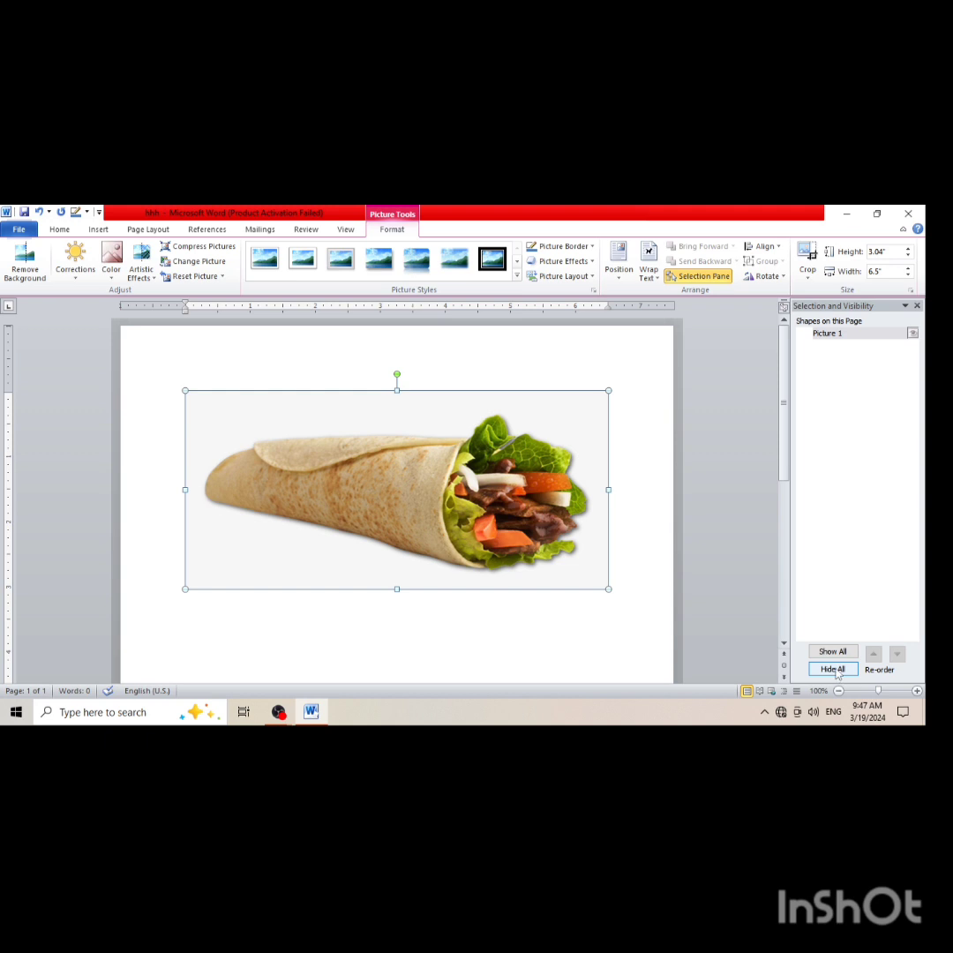
left_click(833, 650)
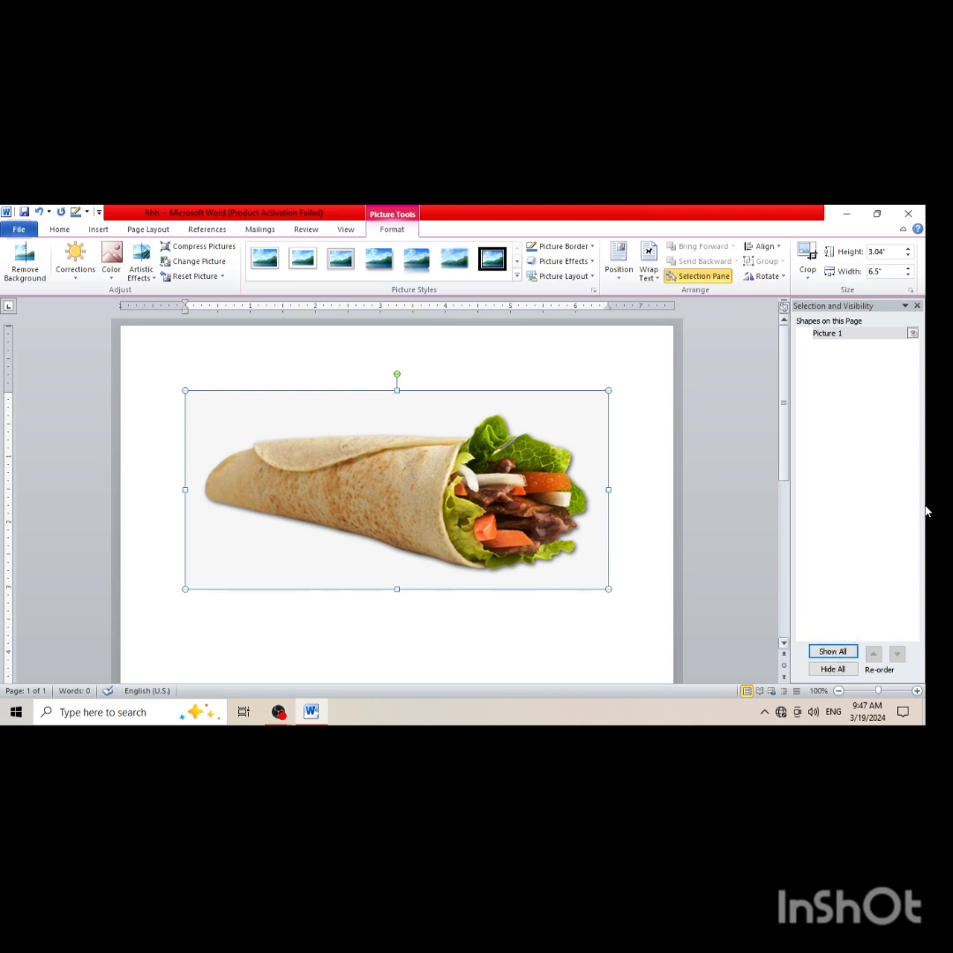
left_click(915, 334)
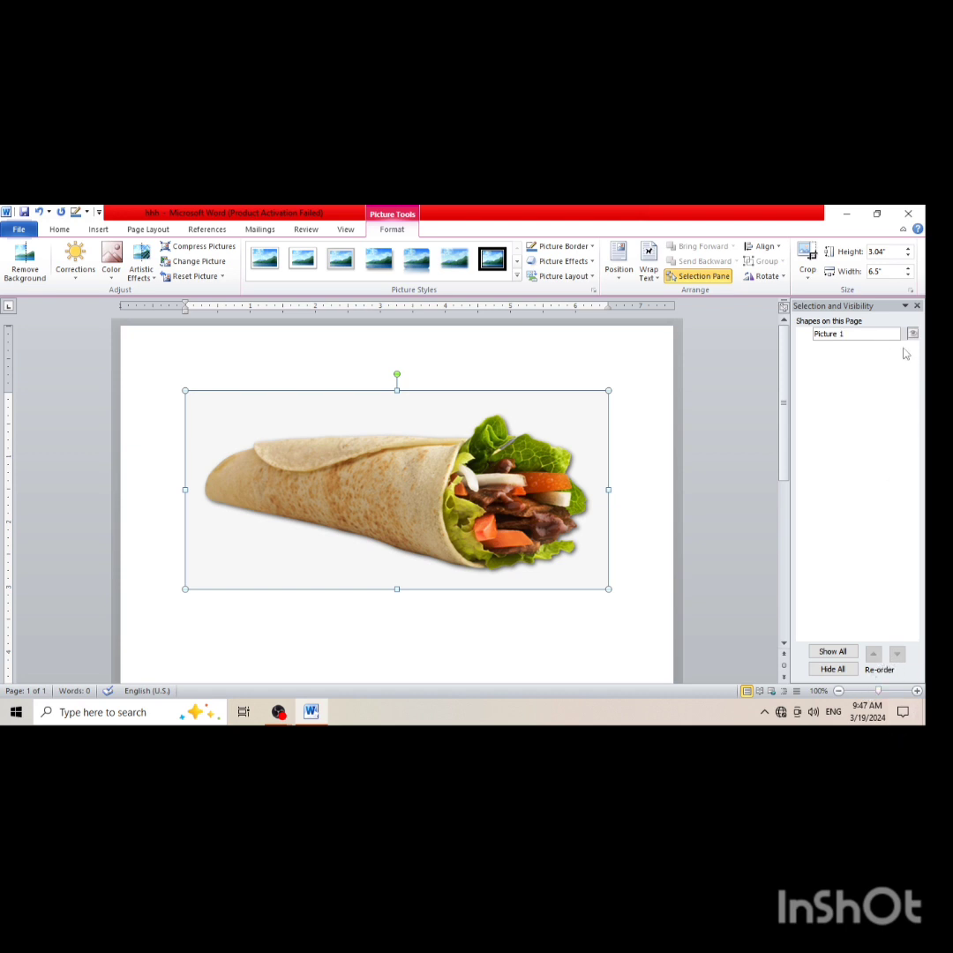
left_click(905, 306)
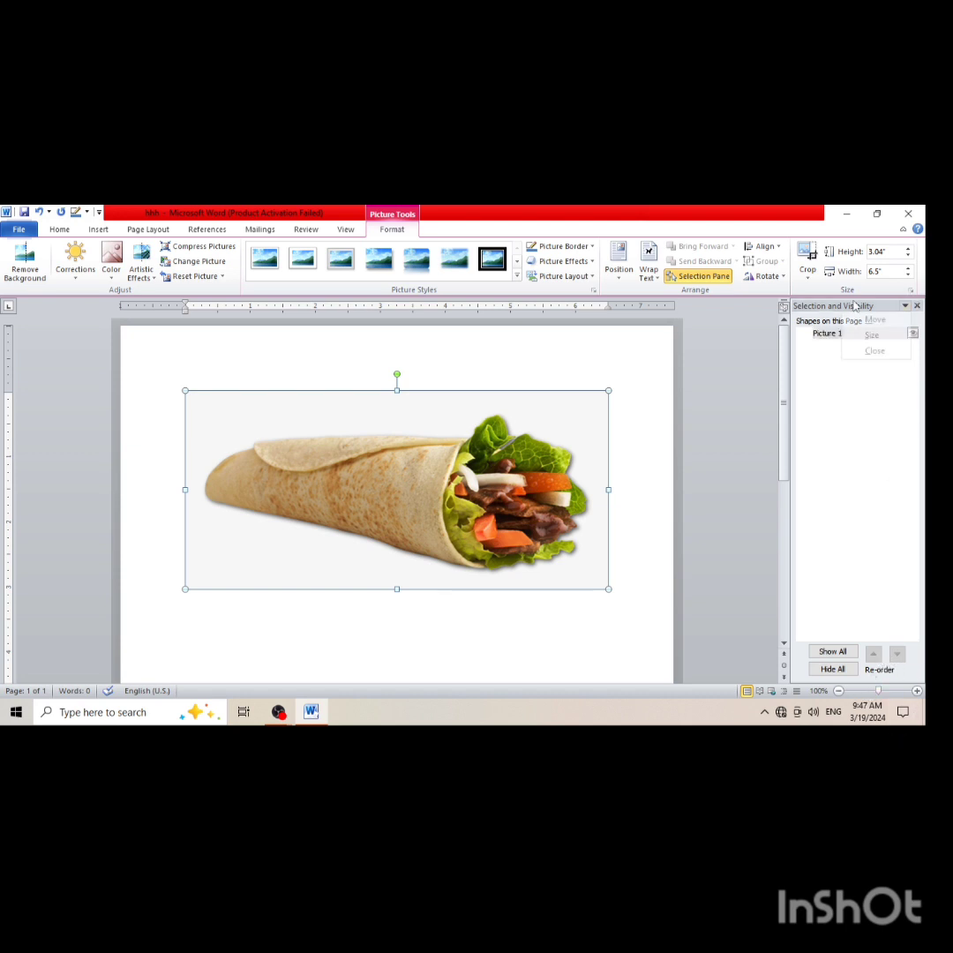
left_click(844, 387)
left_click(905, 306)
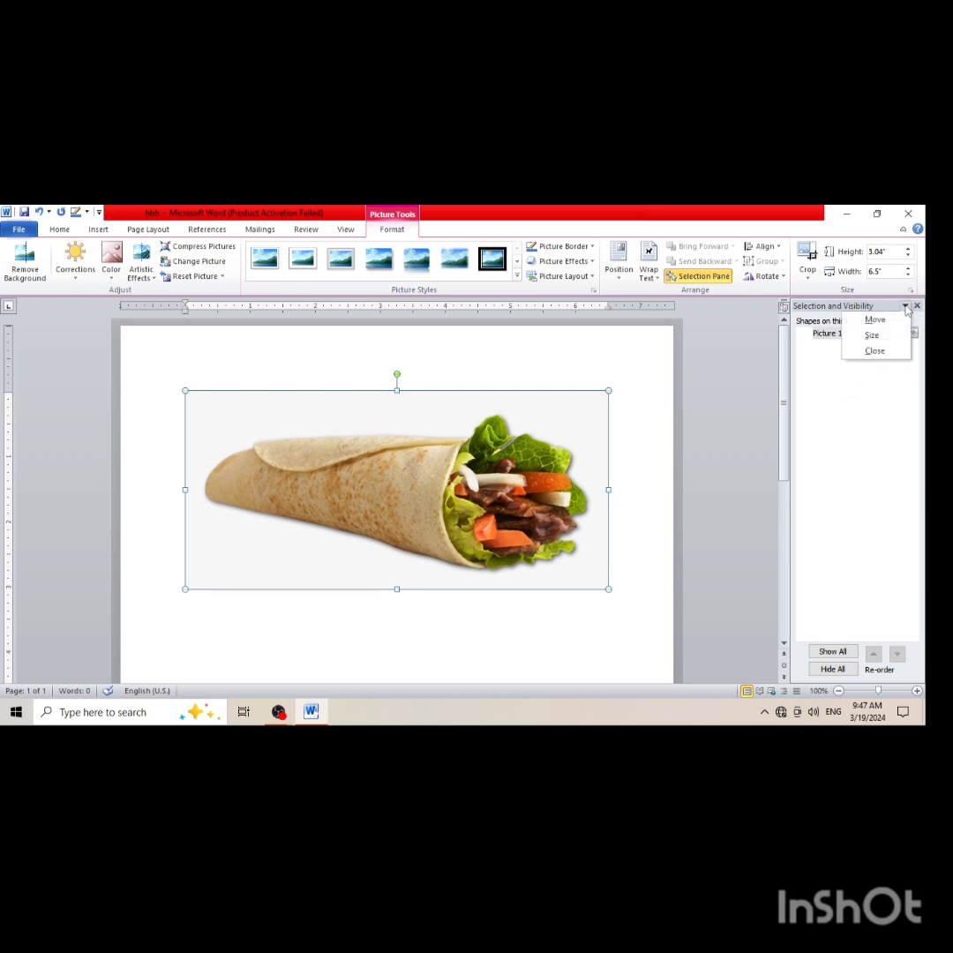
left_click(860, 396)
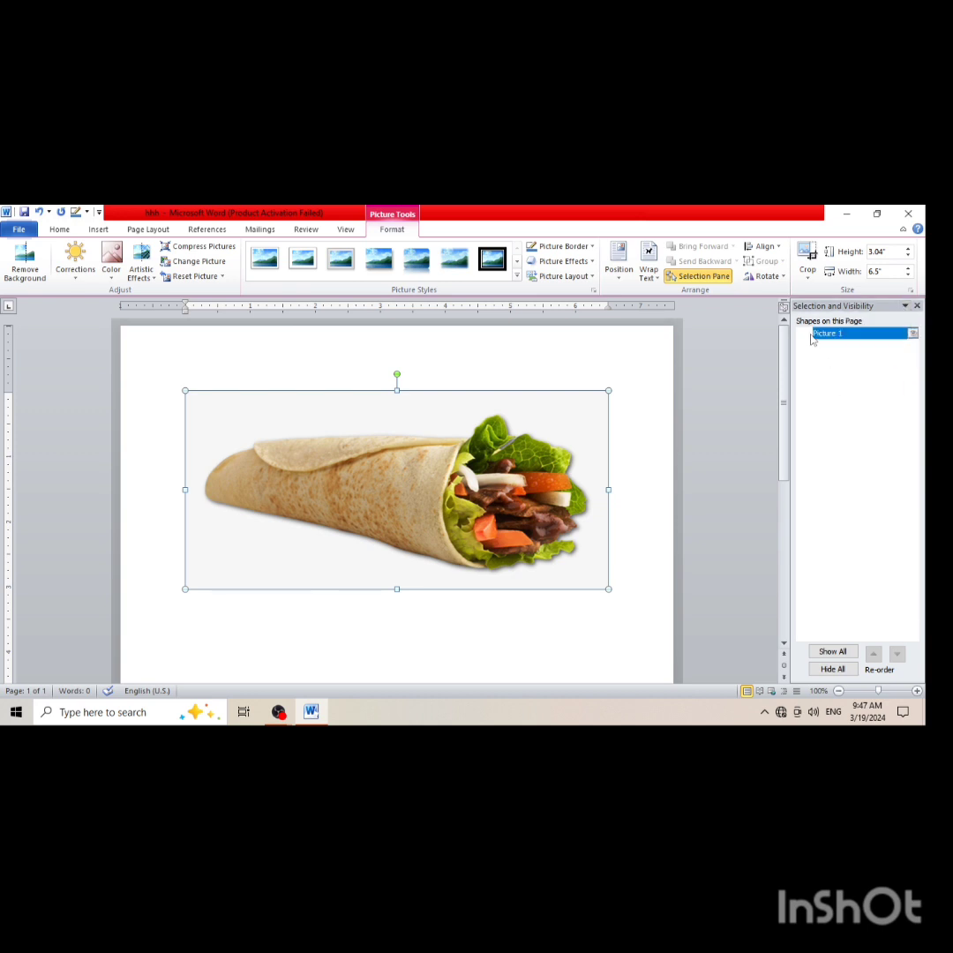
left_click(902, 335)
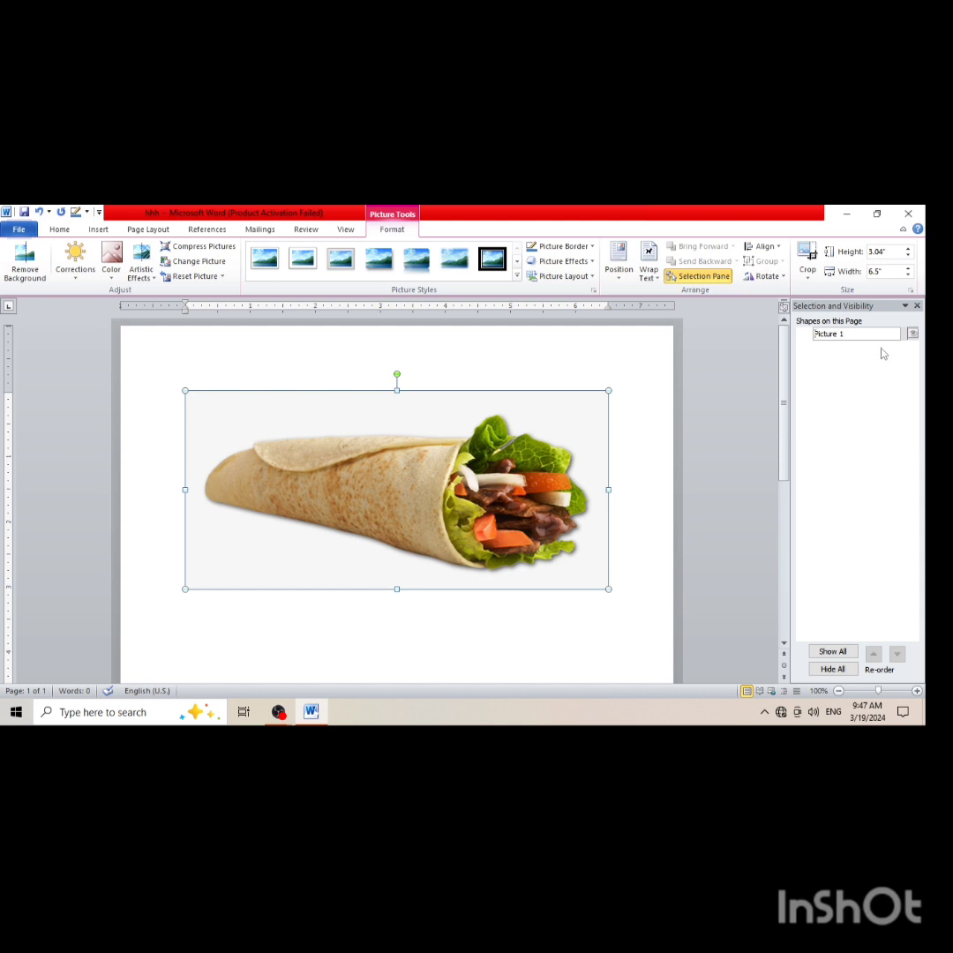
Apply the second-lowest Color Saturation preset to the shawarma picture
left_click(110, 263)
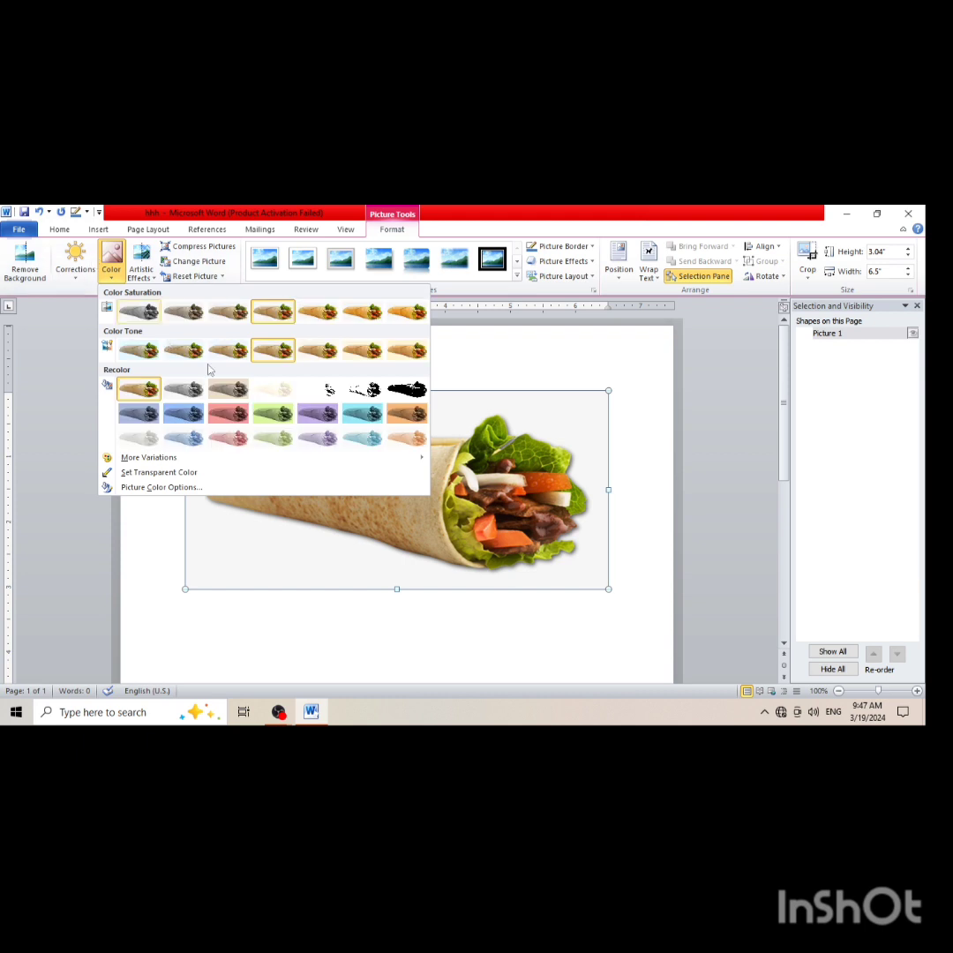
left_click(185, 314)
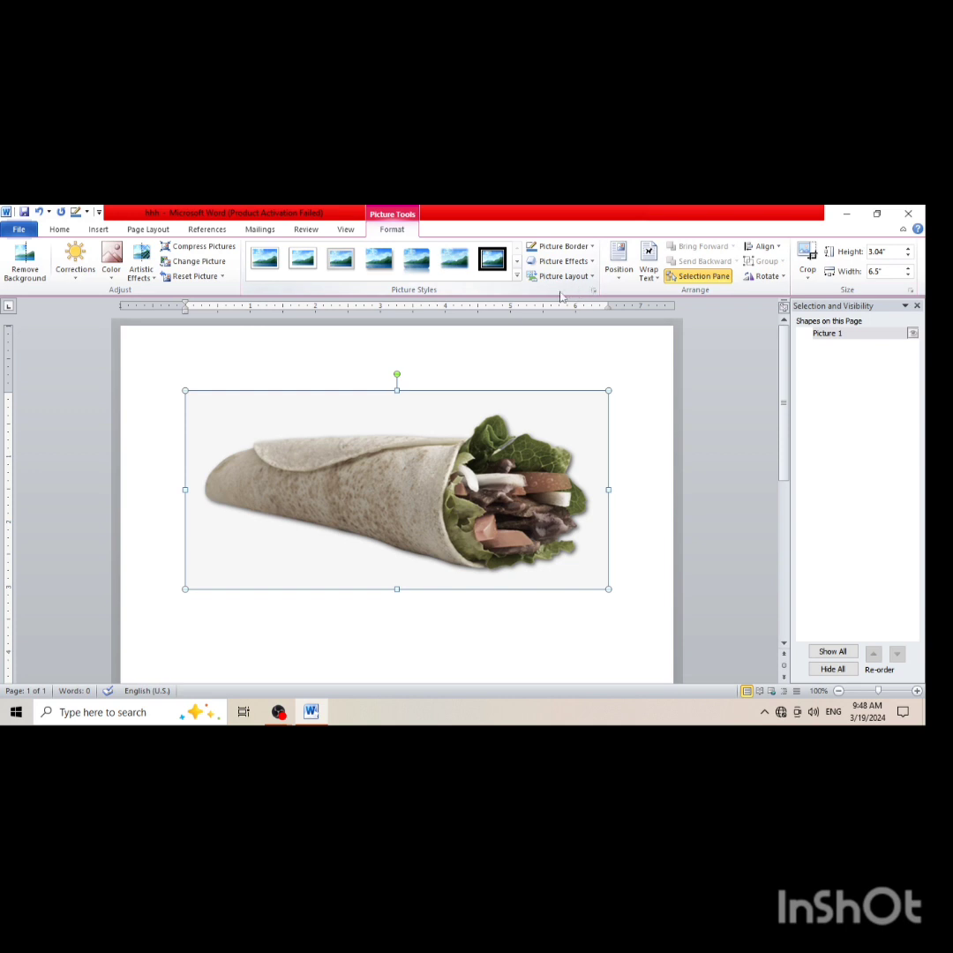
left_click(134, 232)
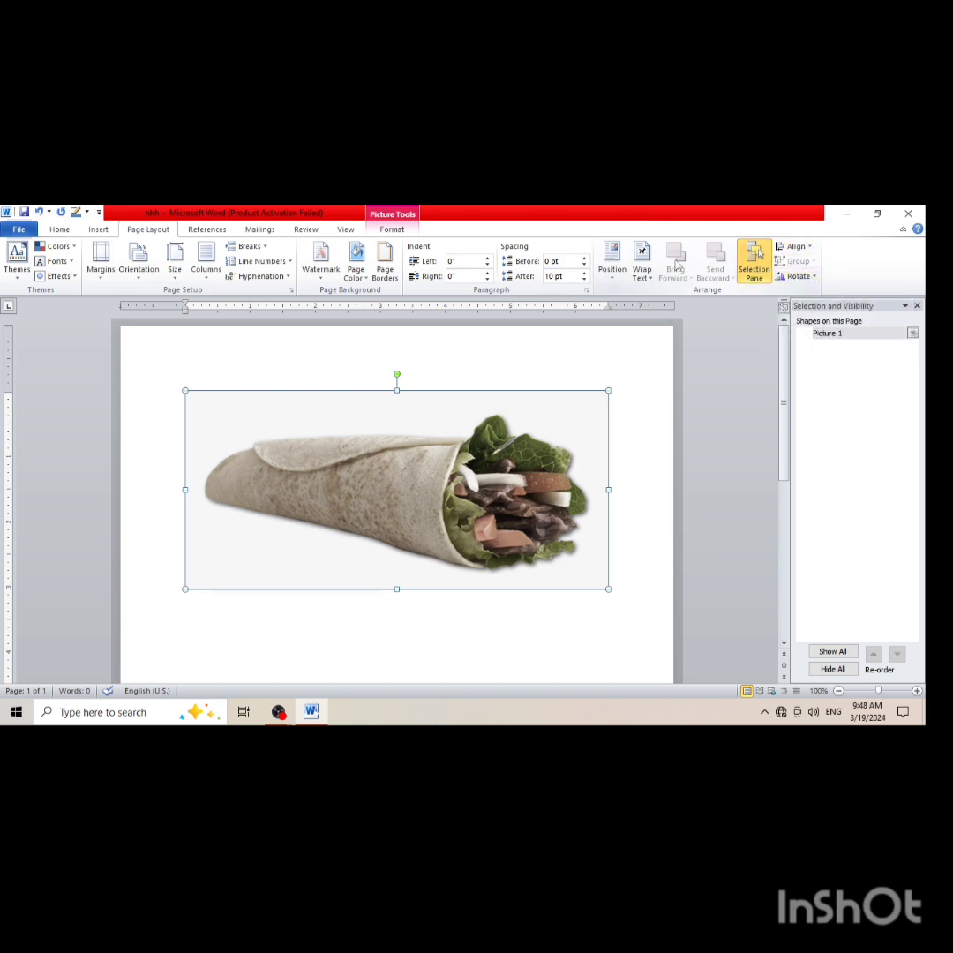
left_click(212, 230)
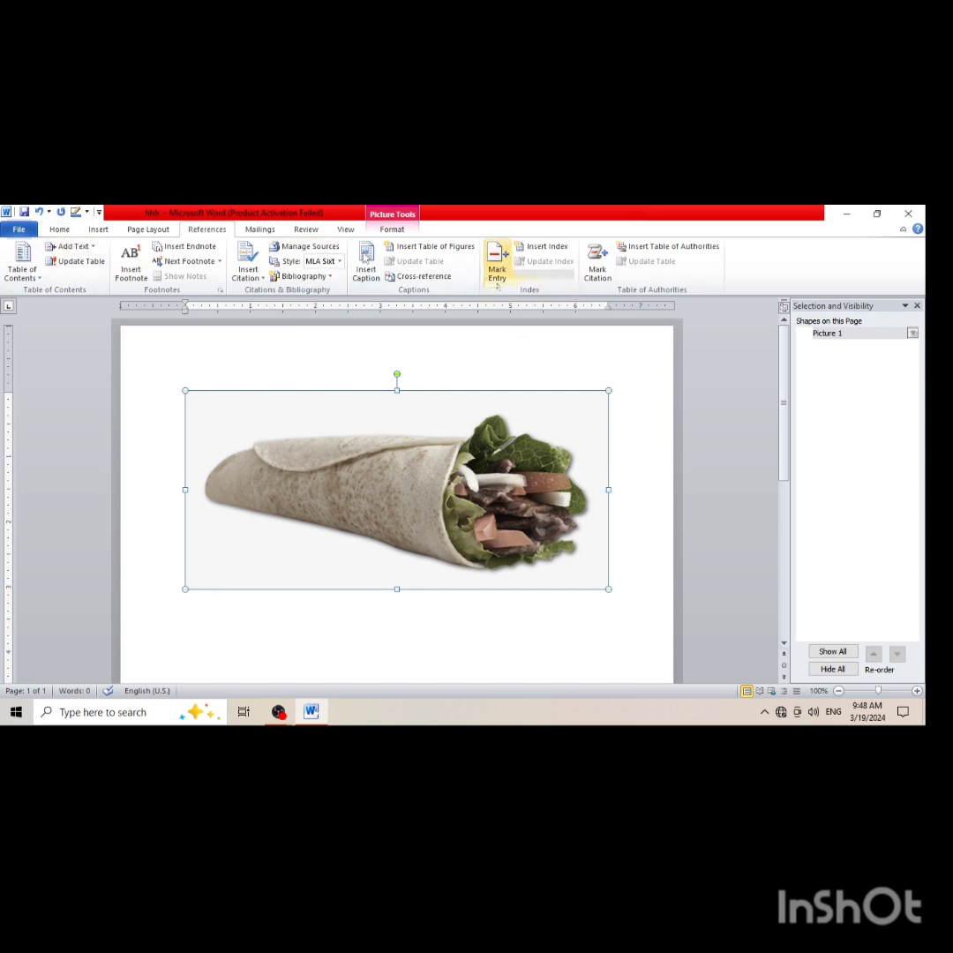
left_click(260, 231)
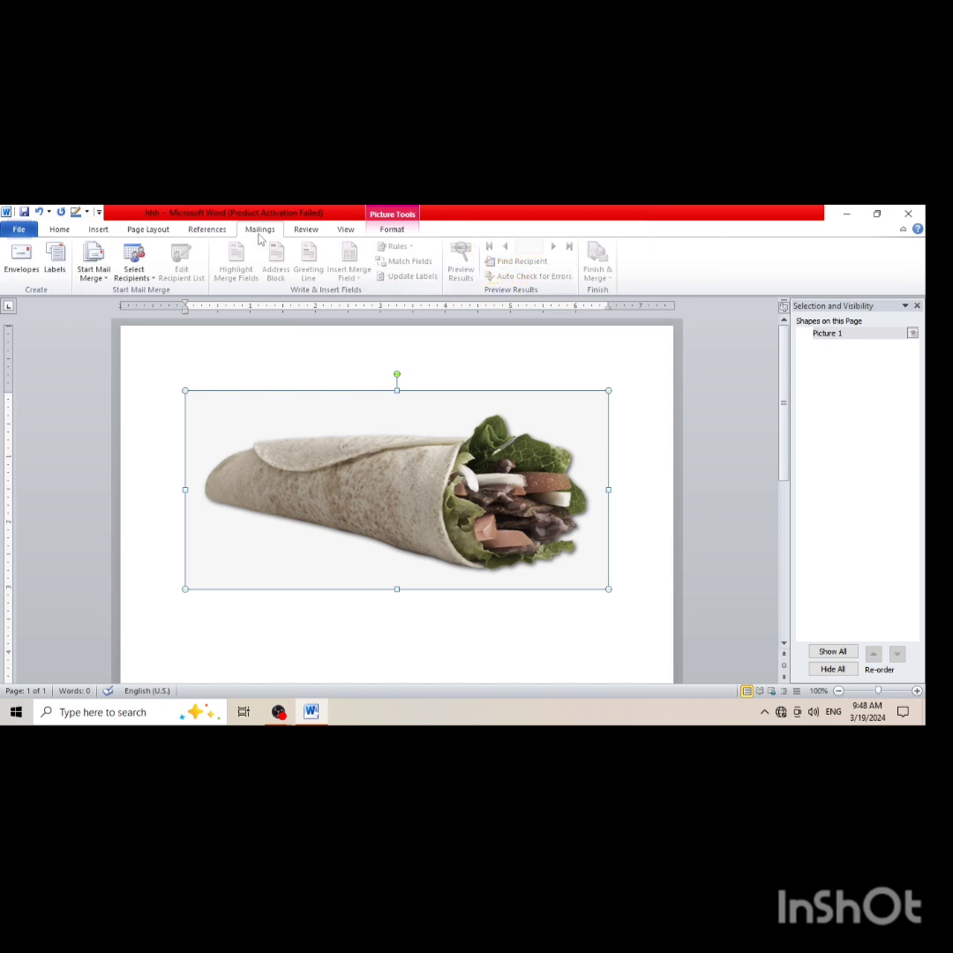